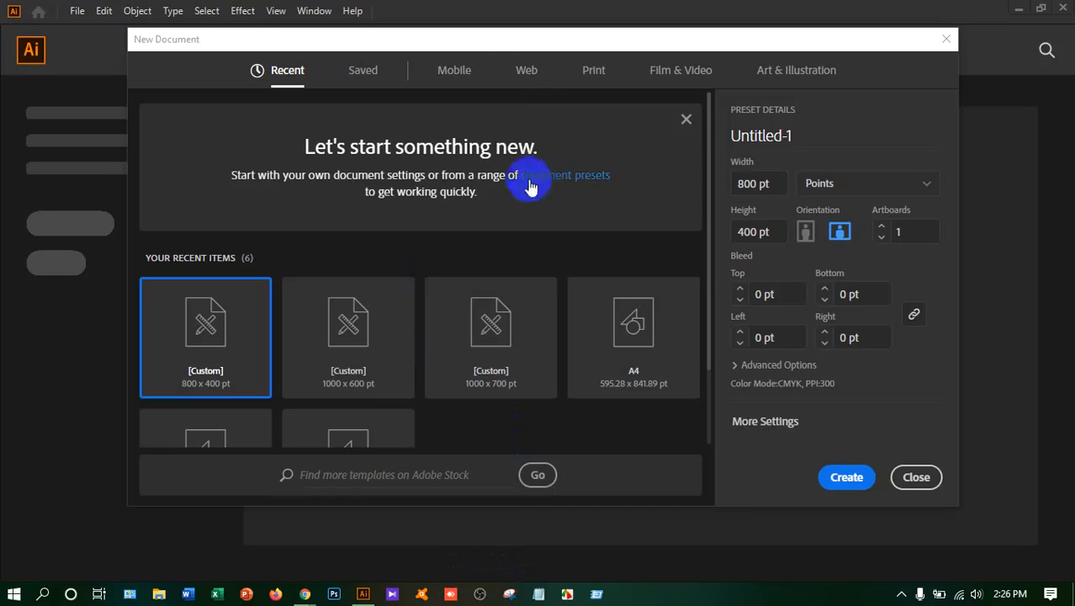
Create a new print document from the A4 preset with one portrait artboard
{"action": "left_click", "coordinate": [525, 73]}
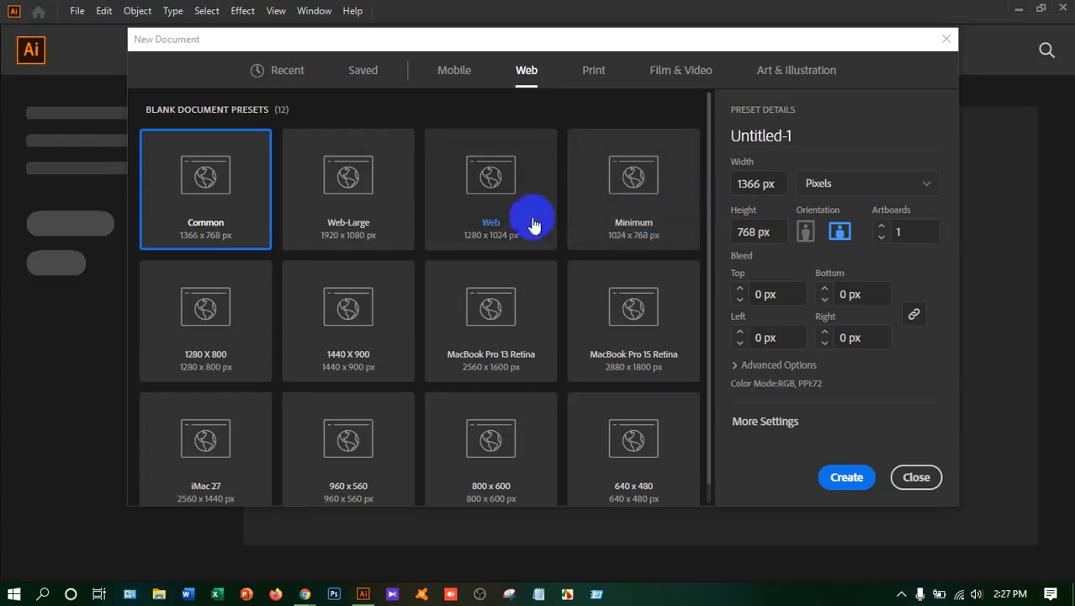
{"action": "left_click", "coordinate": [595, 74]}
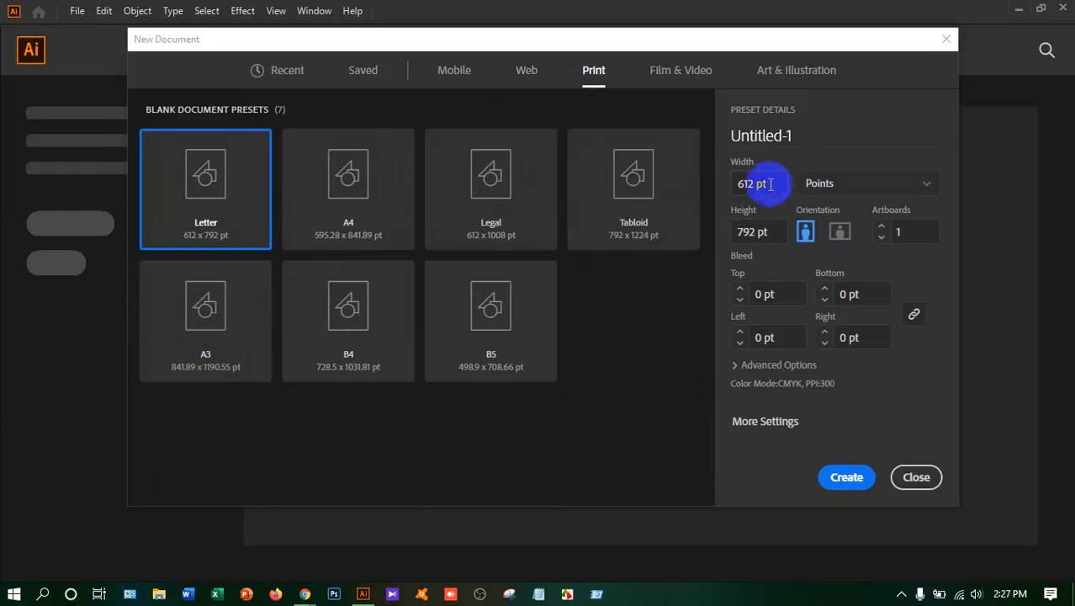
{"action": "left_click", "coordinate": [402, 217]}
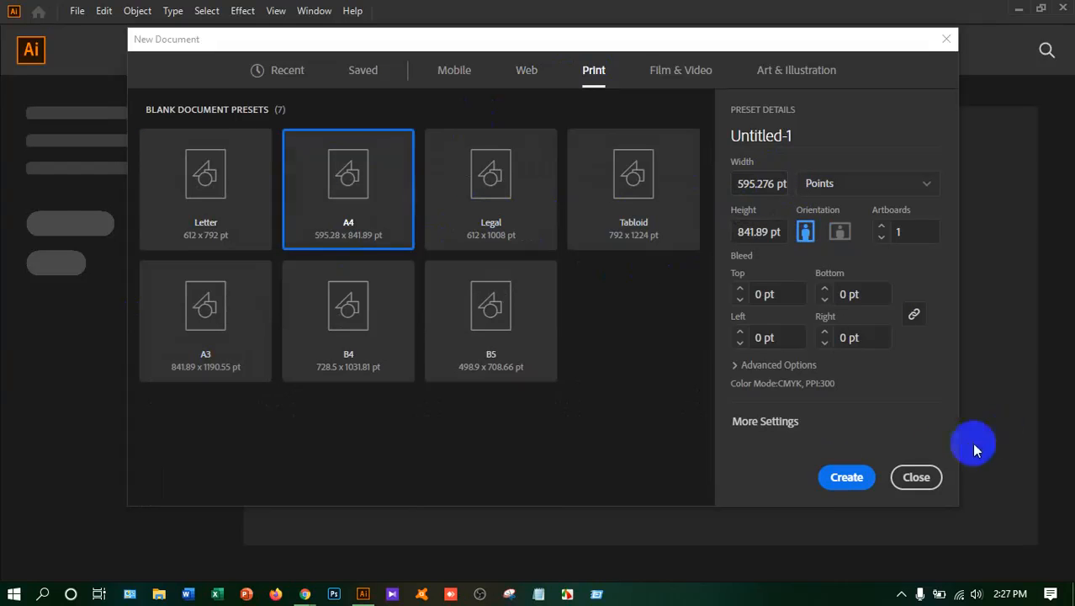
{"action": "left_click", "coordinate": [841, 477]}
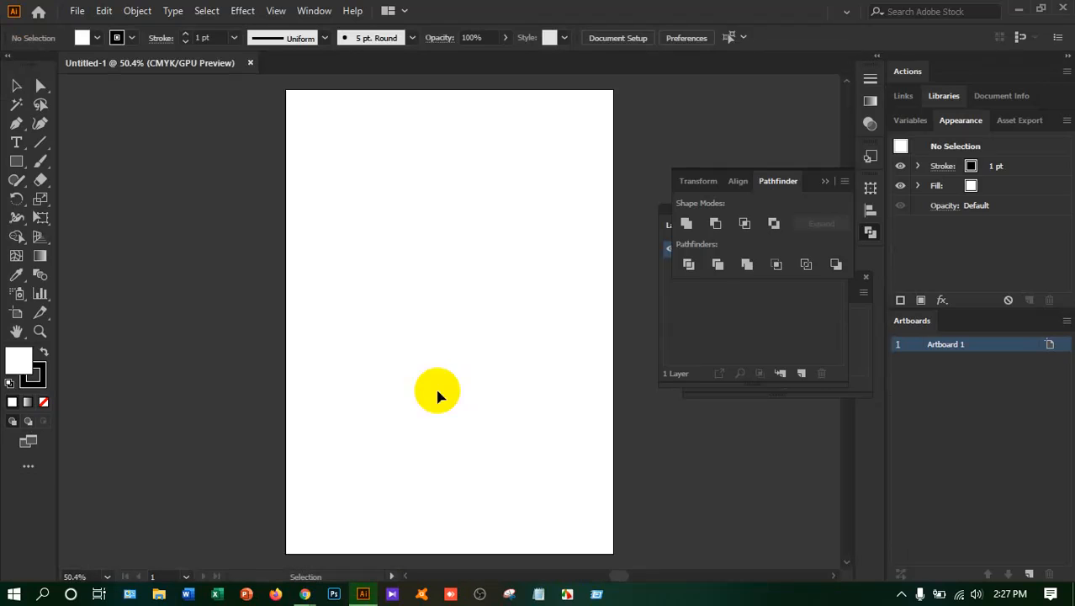
Close the floating Pathfinder and Symbols panel groups and dock the Layers panel beside Artboards
{"action": "left_click", "coordinate": [841, 173]}
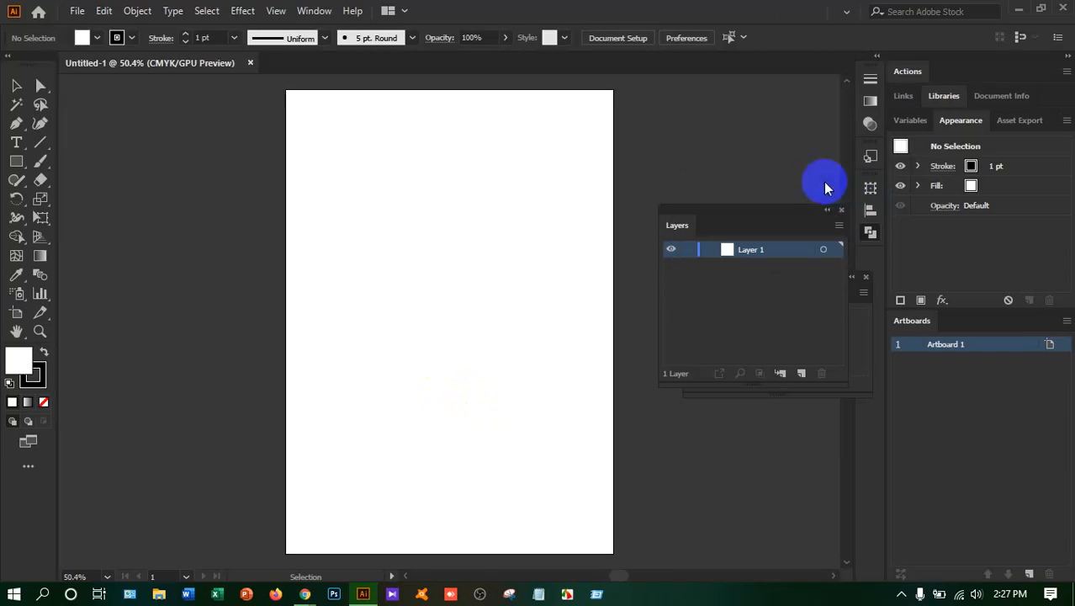
{"action": "left_click", "coordinate": [741, 251]}
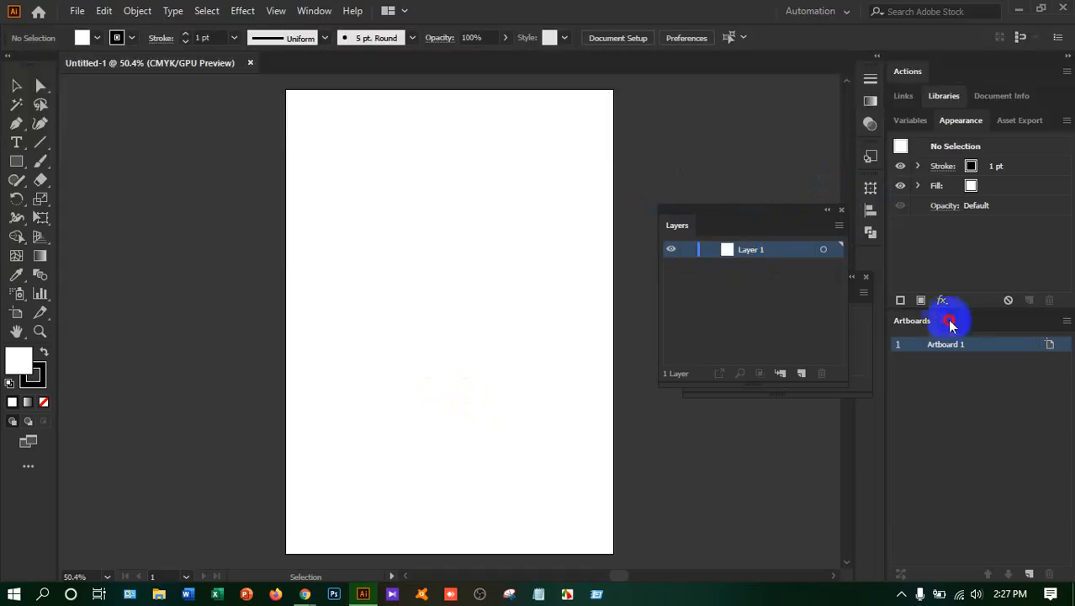
{"action": "left_click_drag", "start_coordinate": [674, 224], "coordinate": [1003, 464]}
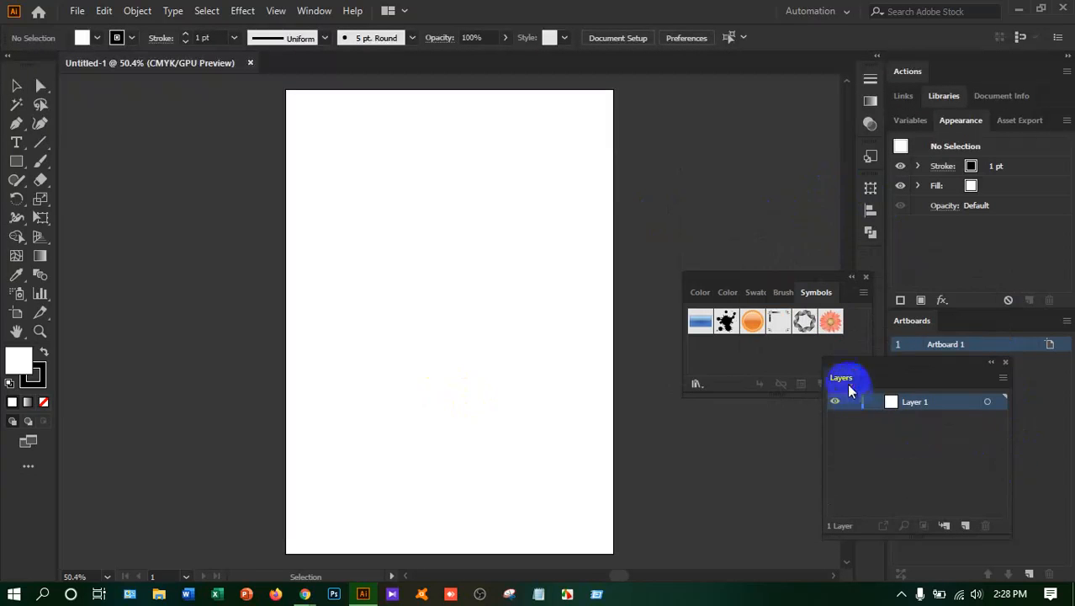
{"action": "left_click_drag", "start_coordinate": [852, 383], "coordinate": [967, 330]}
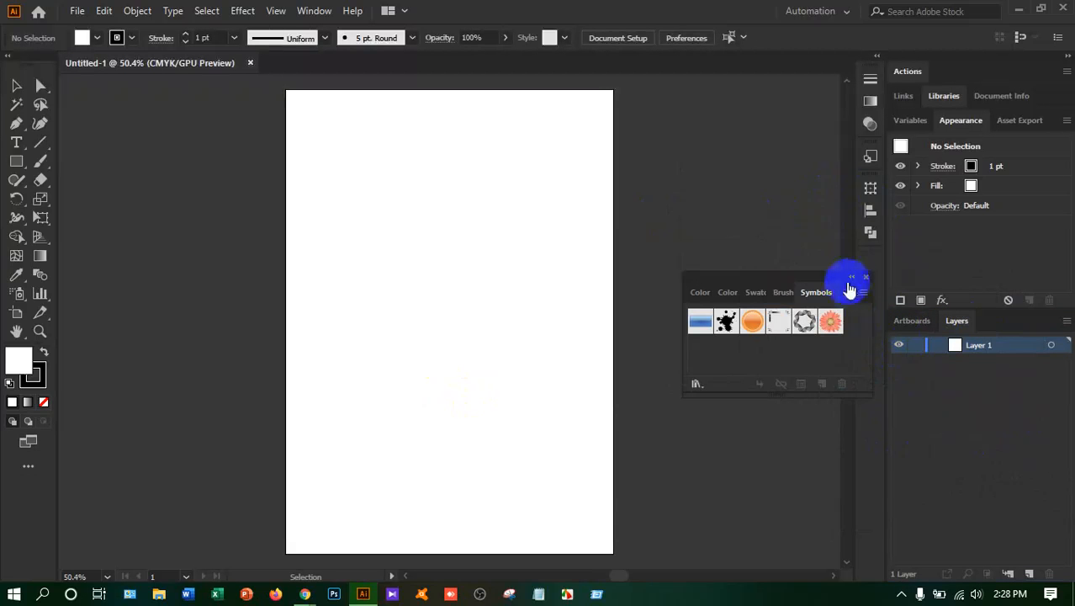
{"action": "left_click", "coordinate": [866, 278]}
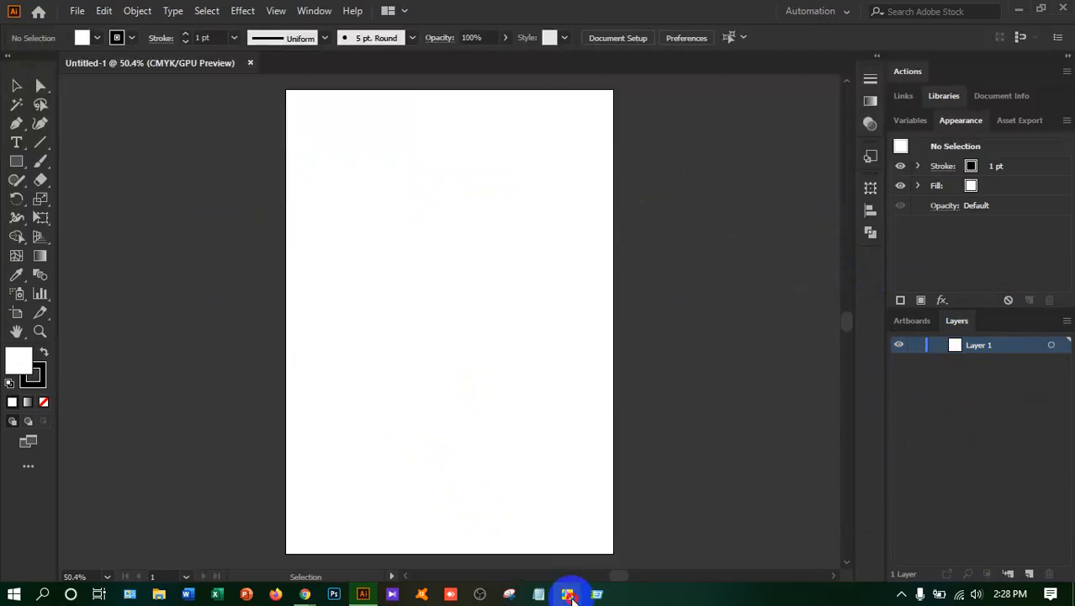
{"action": "mouse_move", "coordinate": [304, 594]}
{"action": "left_click", "coordinate": [271, 540]}
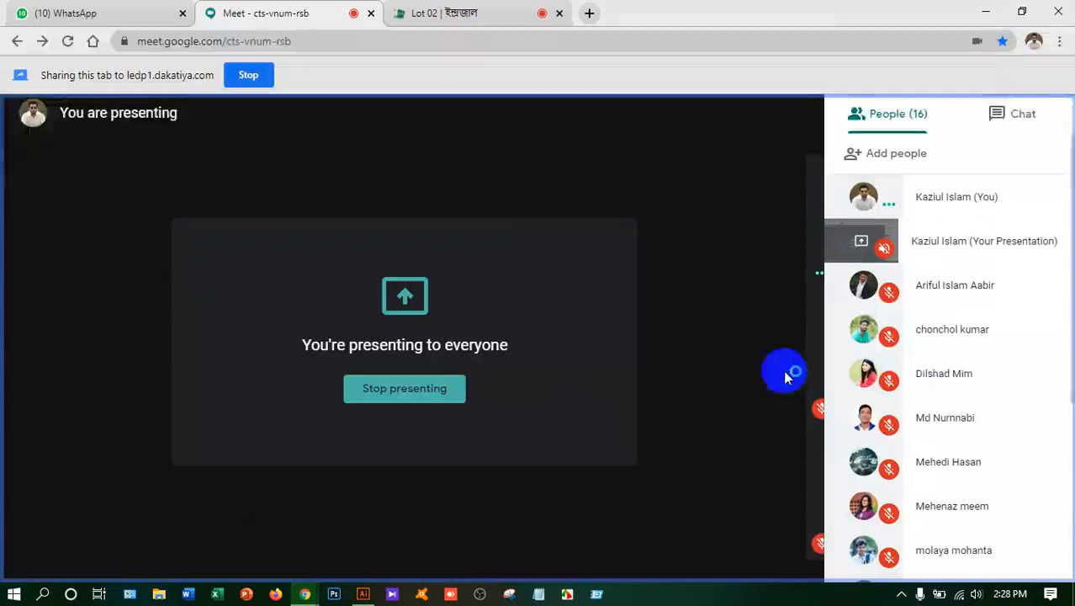
{"action": "key", "text": "alt+Tab"}
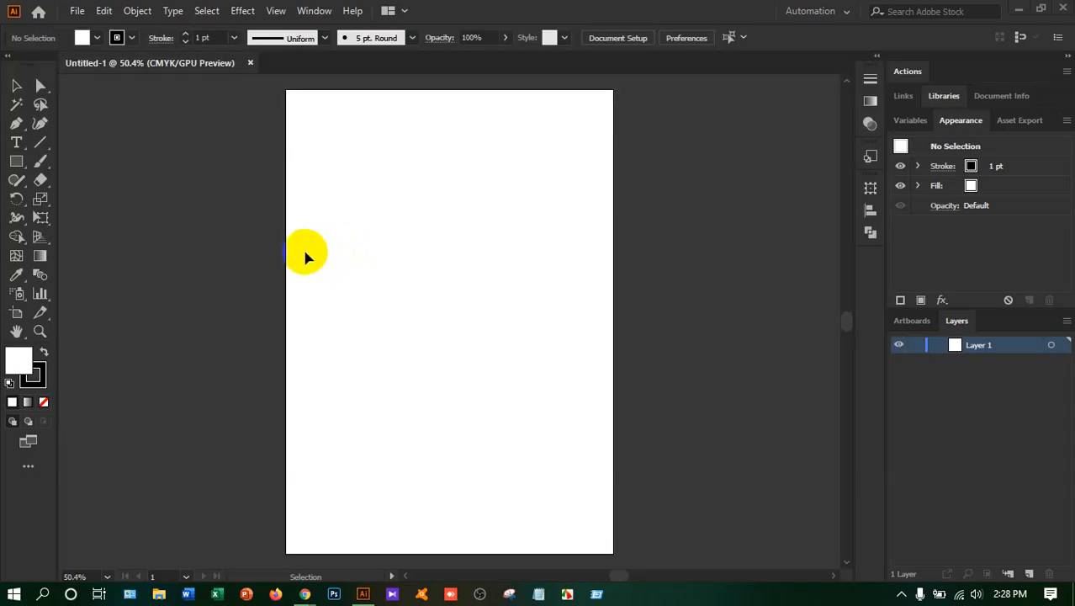
Show the Symbols panel and look through its list of symbol libraries
{"action": "left_click", "coordinate": [316, 11]}
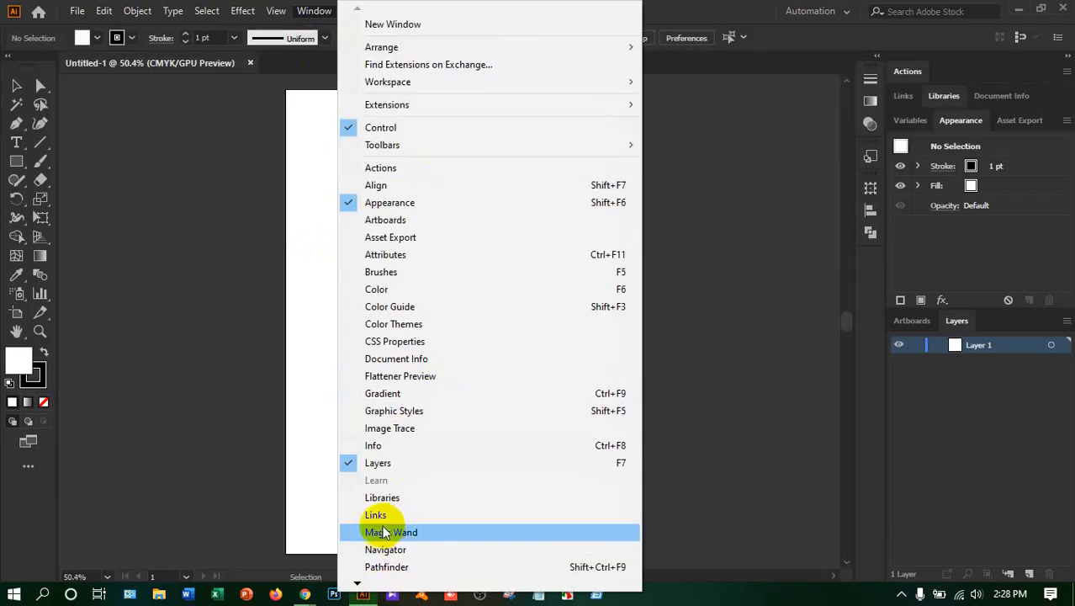
{"action": "mouse_move", "coordinate": [357, 582]}
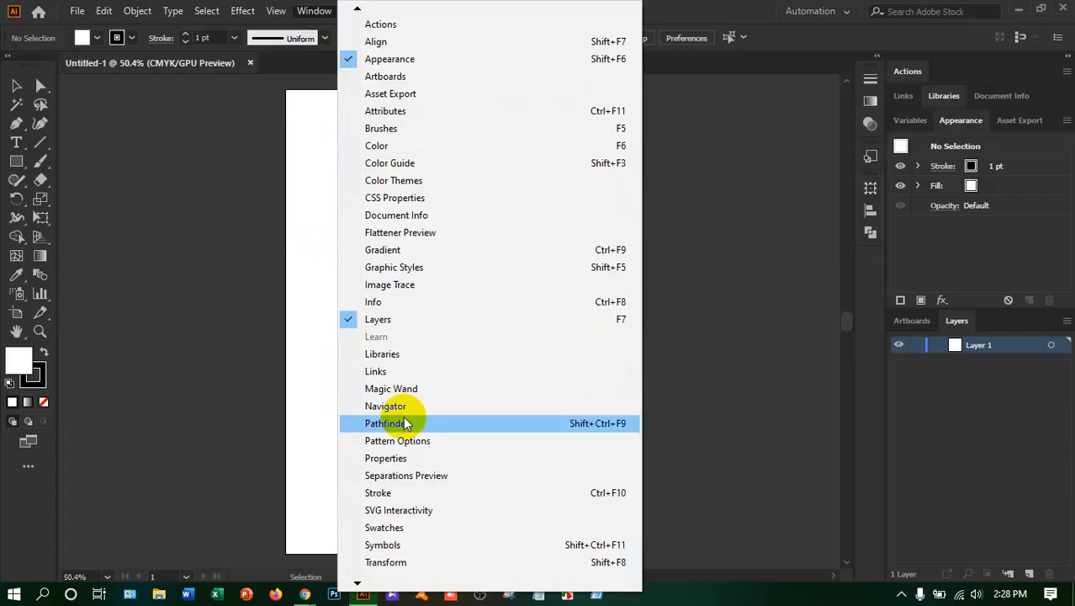
{"action": "left_click", "coordinate": [389, 544]}
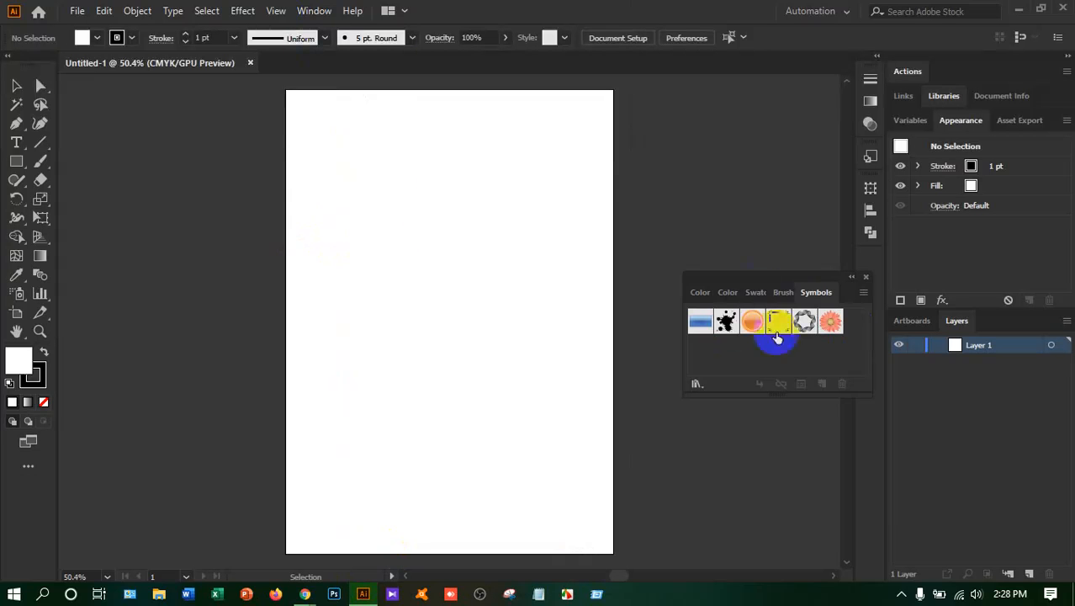
{"action": "left_click", "coordinate": [695, 385]}
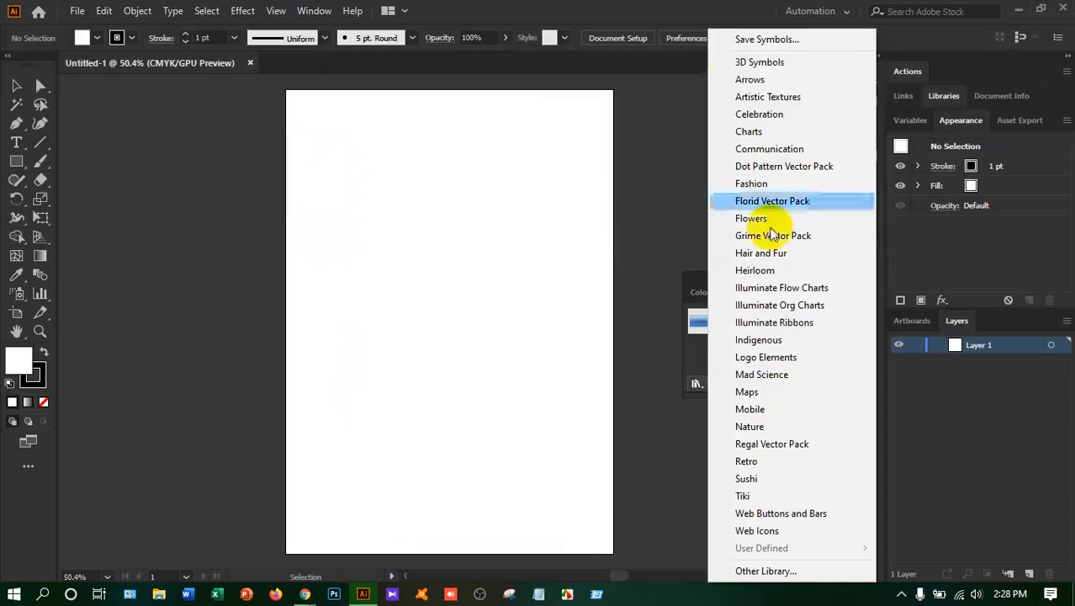
{"action": "left_click", "coordinate": [588, 295]}
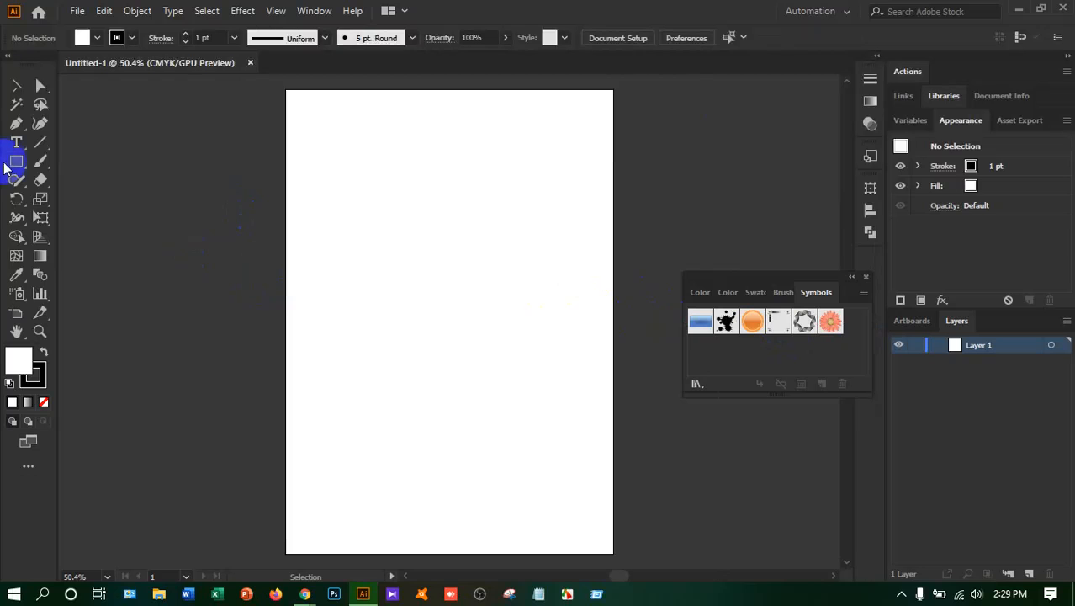
Draw a wide, thin rectangle across the upper part of the artboard and set its stroke to None
{"action": "left_click_drag", "start_coordinate": [11, 165], "coordinate": [73, 160]}
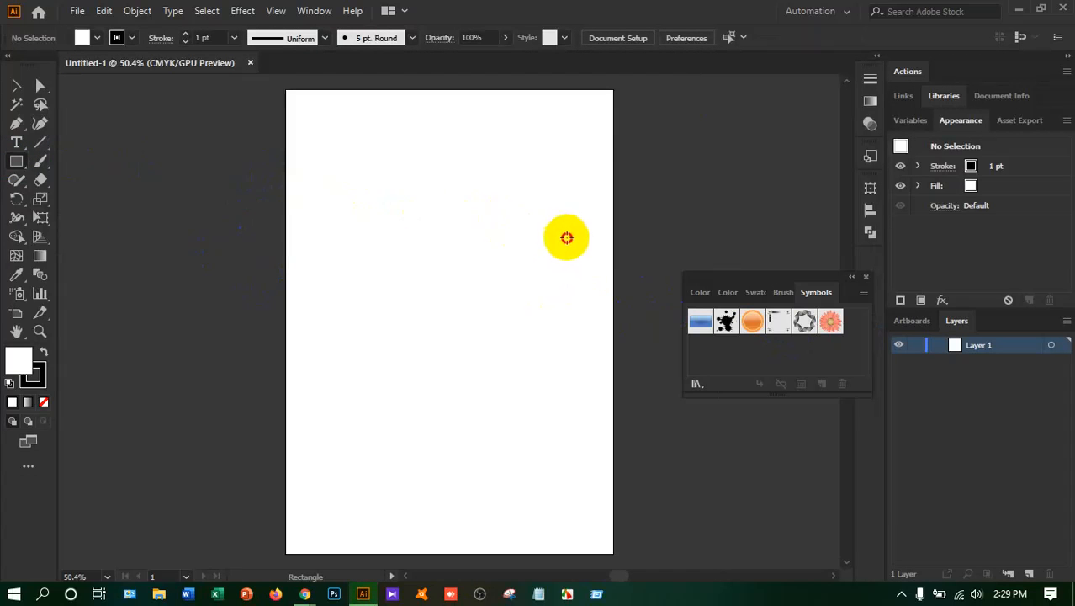
{"action": "left_click_drag", "start_coordinate": [555, 242], "coordinate": [557, 209]}
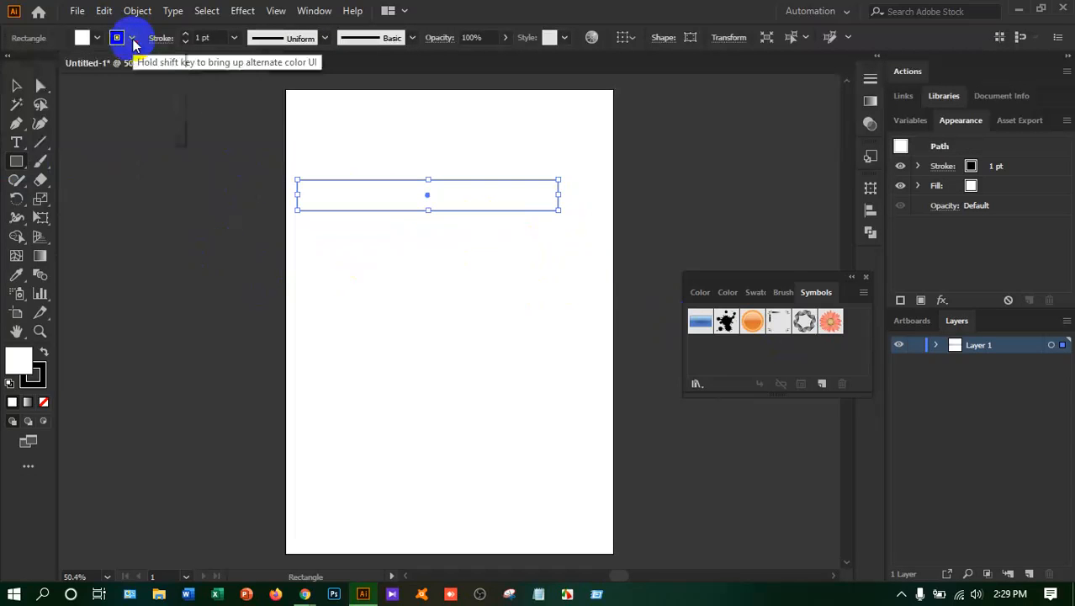
{"action": "left_click", "coordinate": [132, 39]}
{"action": "left_click", "coordinate": [11, 71]}
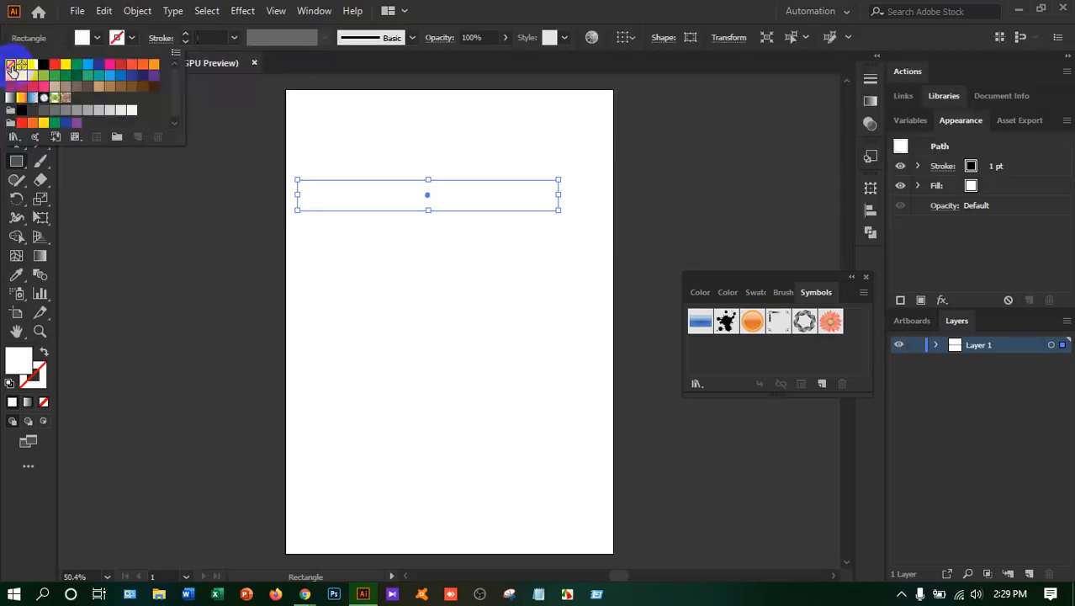
Open the Beach swatch library from the Nature group for the rectangle's fill
{"action": "left_click", "coordinate": [93, 41]}
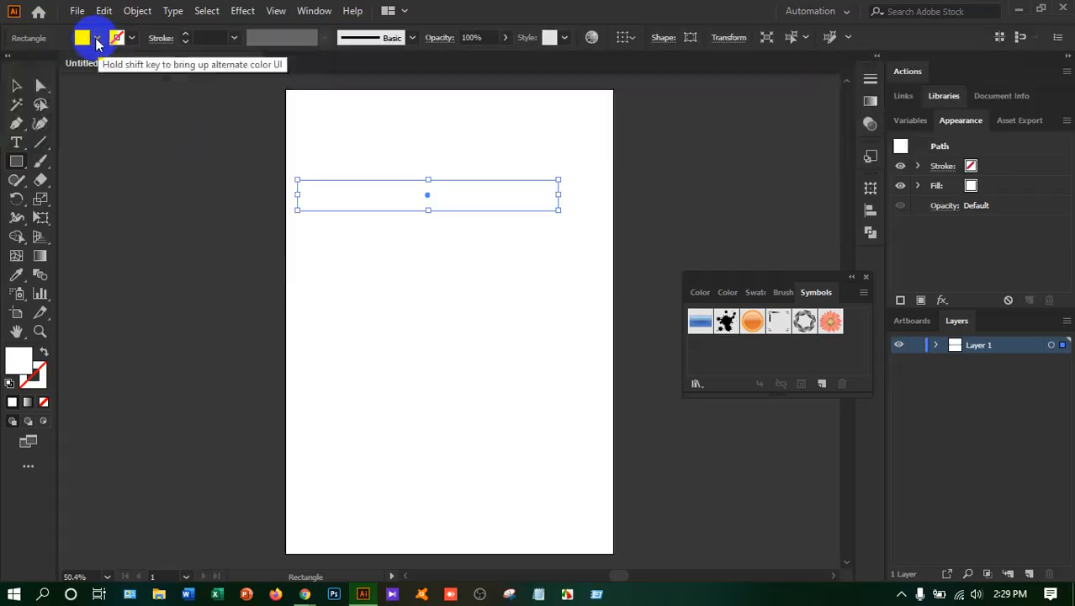
{"action": "left_click", "coordinate": [97, 40]}
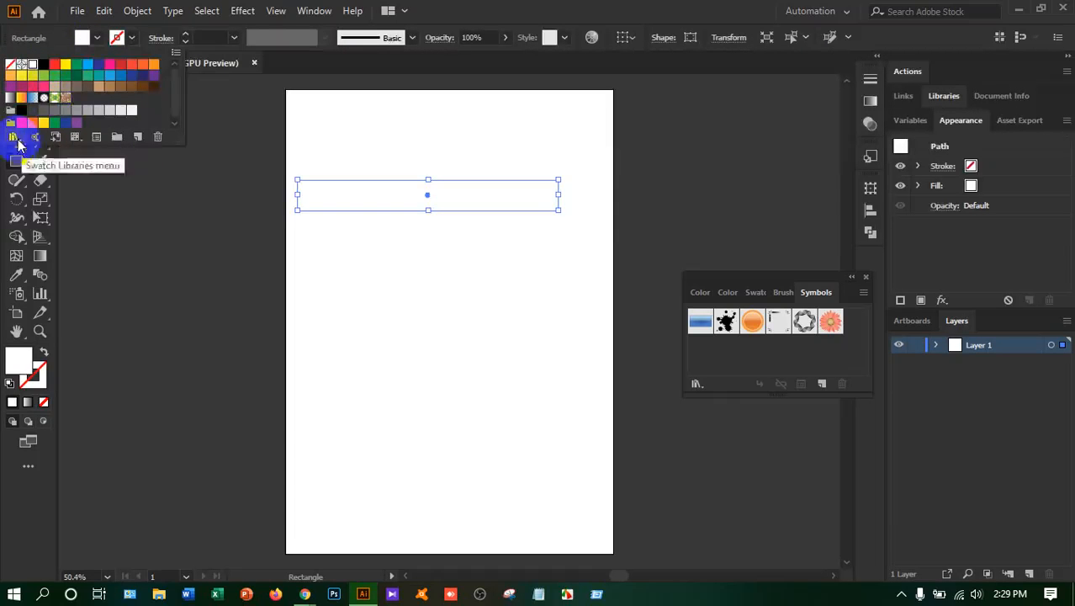
{"action": "left_click", "coordinate": [14, 137]}
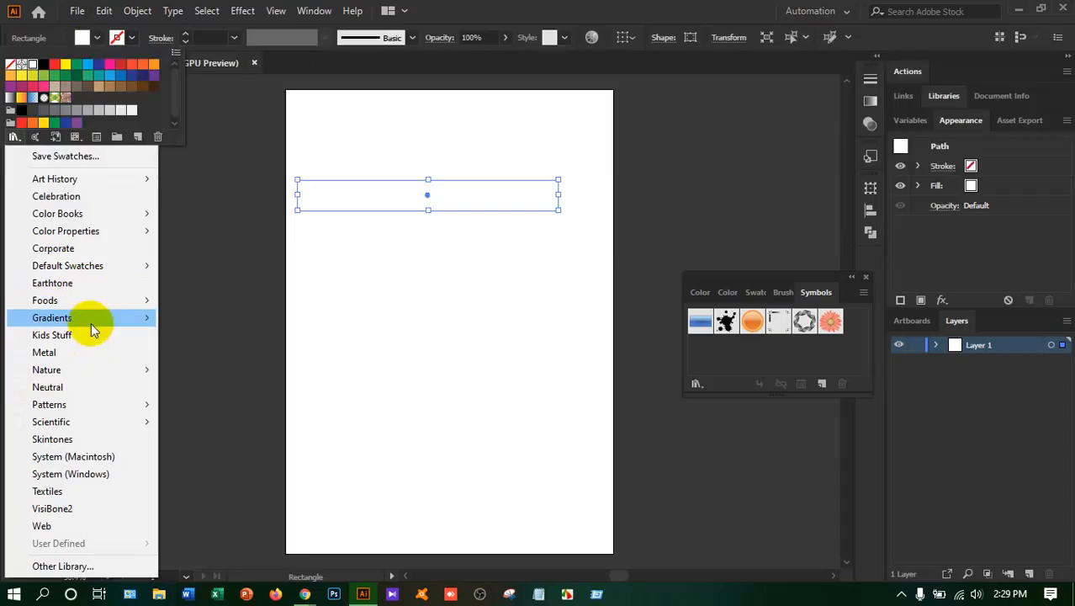
{"action": "mouse_move", "coordinate": [94, 310]}
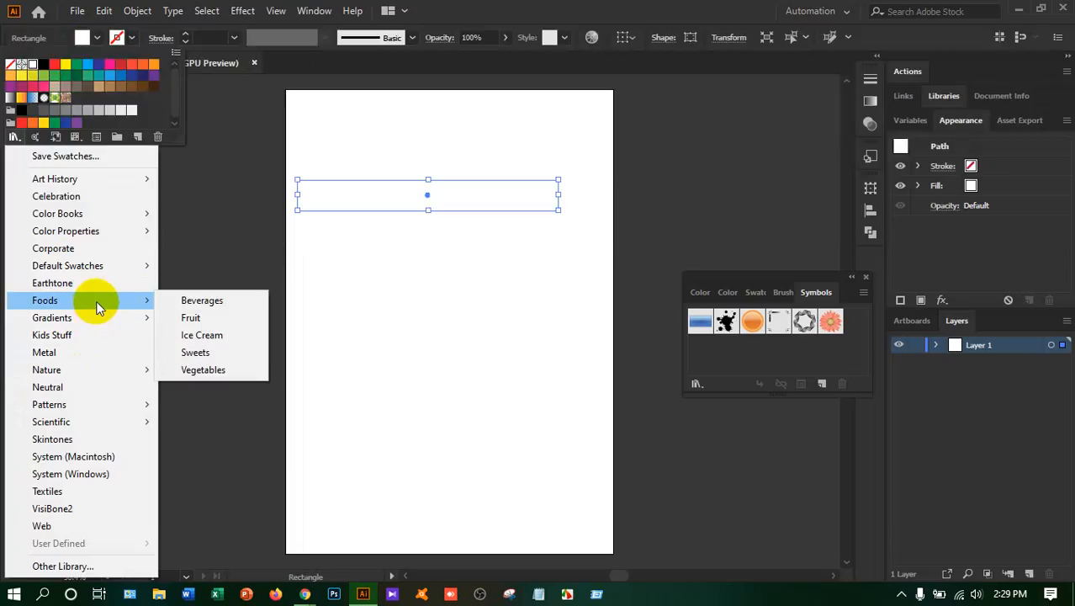
{"action": "mouse_move", "coordinate": [96, 370]}
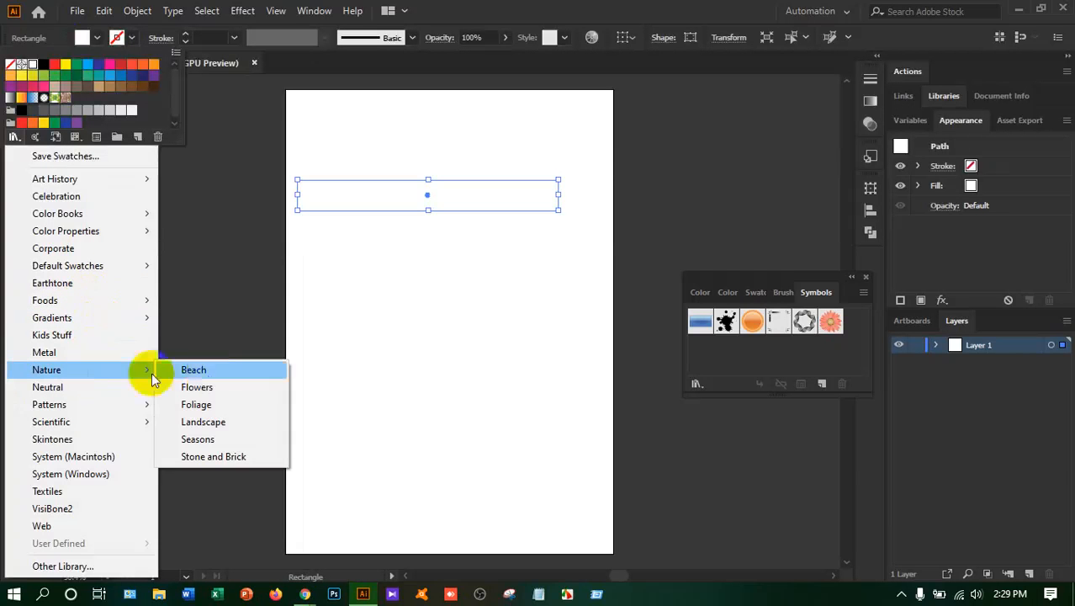
{"action": "left_click", "coordinate": [195, 370]}
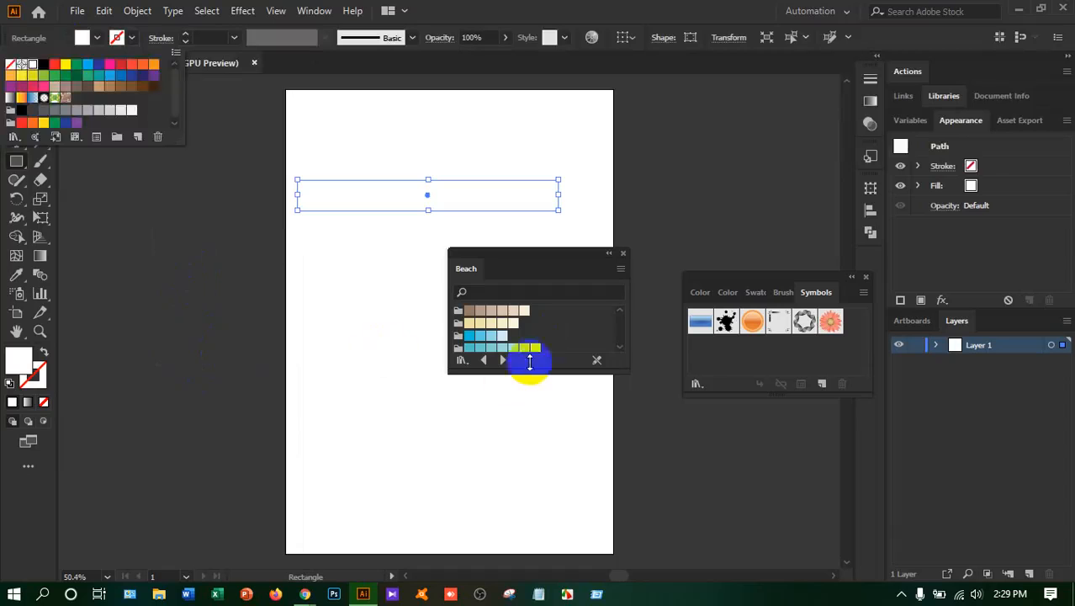
Browse through the neighbouring colour and gradient swatch libraries until the Sweets library is shown
{"action": "left_click", "coordinate": [502, 360]}
{"action": "left_click", "coordinate": [502, 360]}
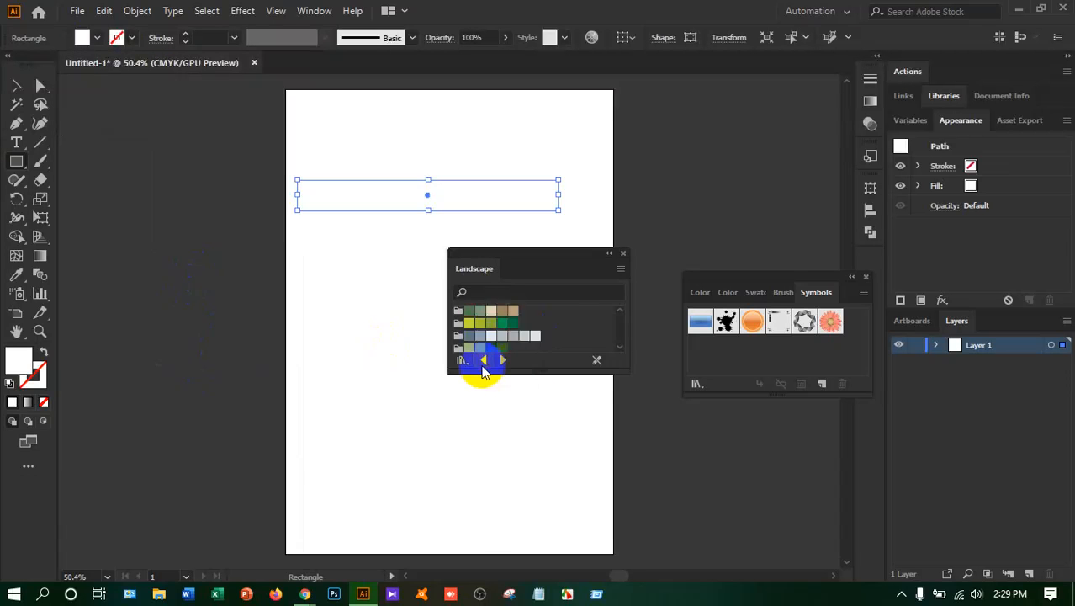
{"action": "left_click", "coordinate": [482, 367]}
{"action": "left_click", "coordinate": [483, 368]}
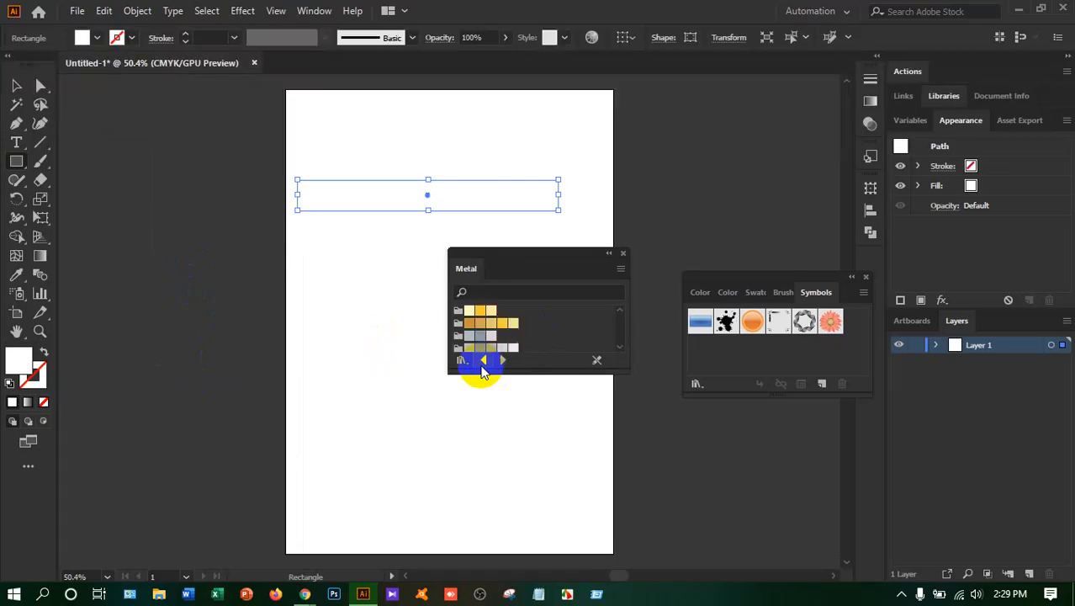
{"action": "left_click", "coordinate": [482, 368]}
{"action": "left_click", "coordinate": [483, 367]}
{"action": "left_click", "coordinate": [483, 368]}
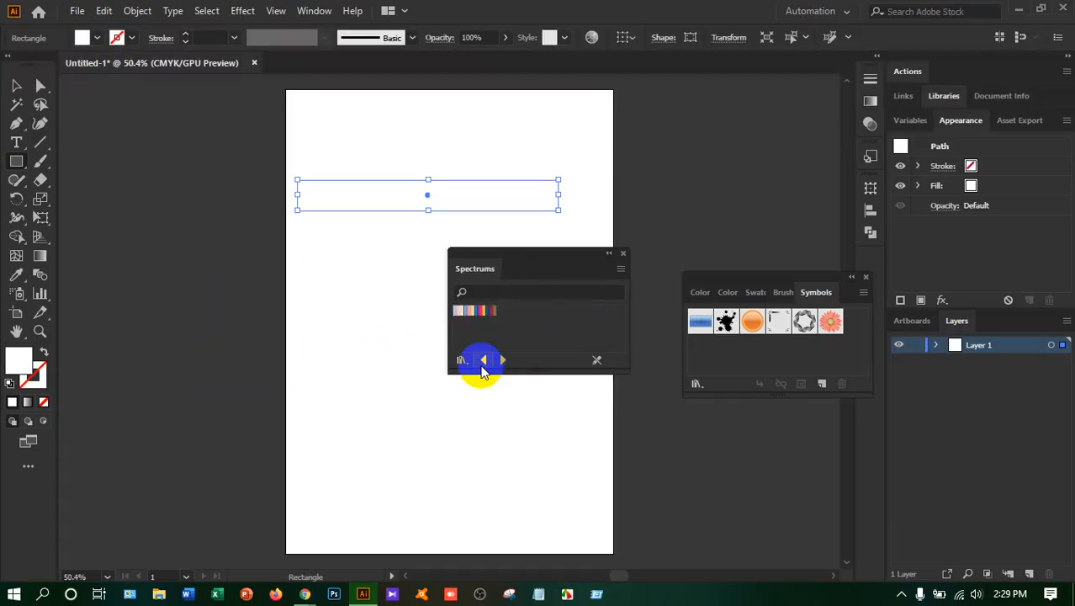
{"action": "left_click", "coordinate": [482, 368]}
{"action": "left_click", "coordinate": [482, 367]}
{"action": "left_click", "coordinate": [483, 368]}
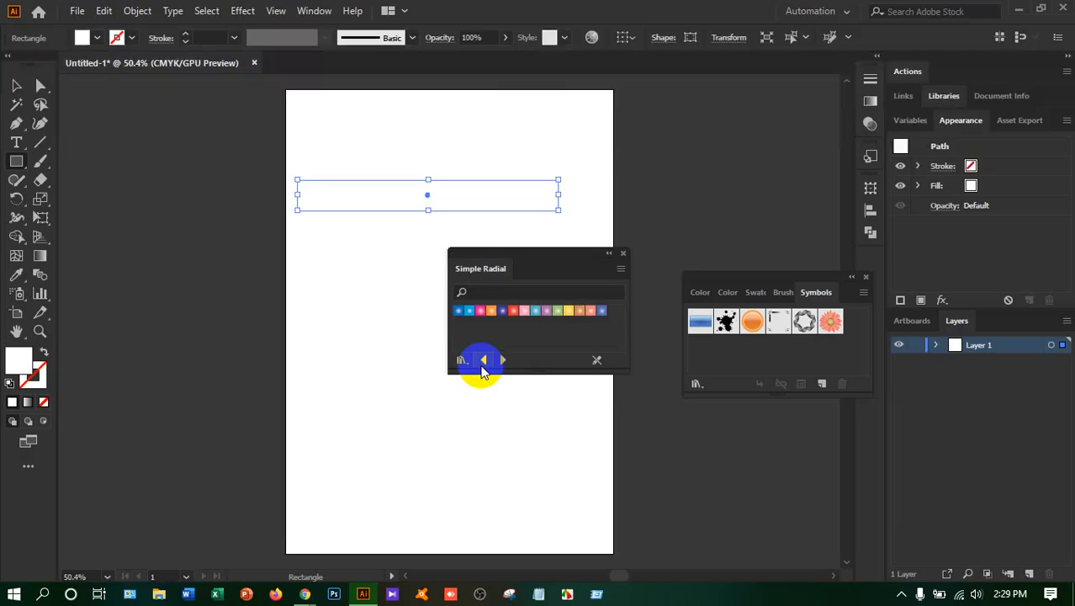
{"action": "left_click", "coordinate": [483, 367]}
{"action": "left_click", "coordinate": [482, 367]}
{"action": "left_click", "coordinate": [482, 368]}
{"action": "left_click", "coordinate": [483, 367]}
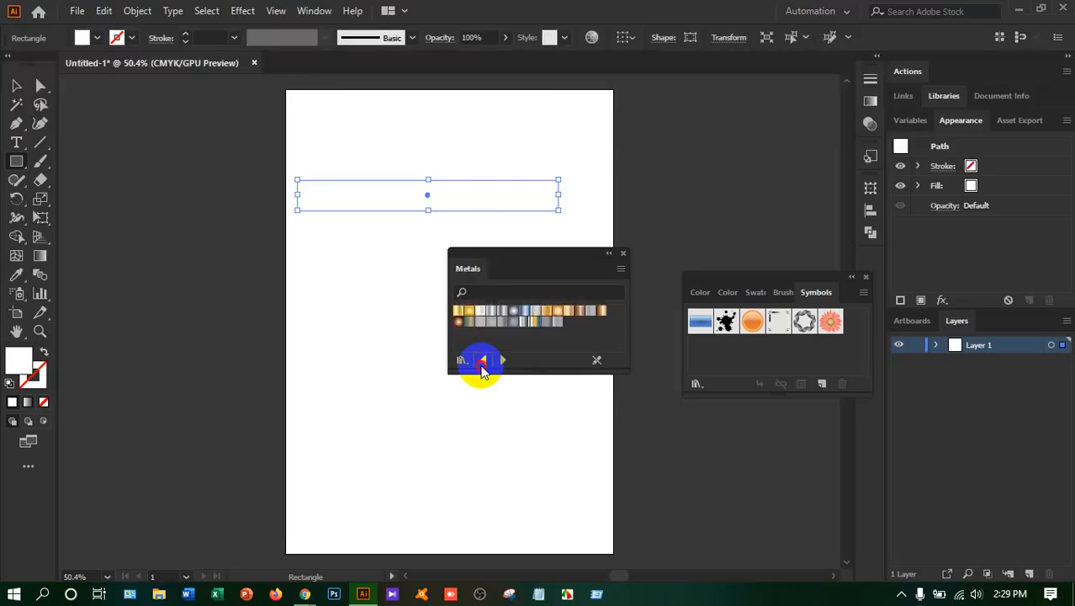
{"action": "left_click", "coordinate": [483, 367]}
{"action": "left_click", "coordinate": [482, 367]}
{"action": "left_click", "coordinate": [482, 368]}
{"action": "left_click", "coordinate": [483, 367]}
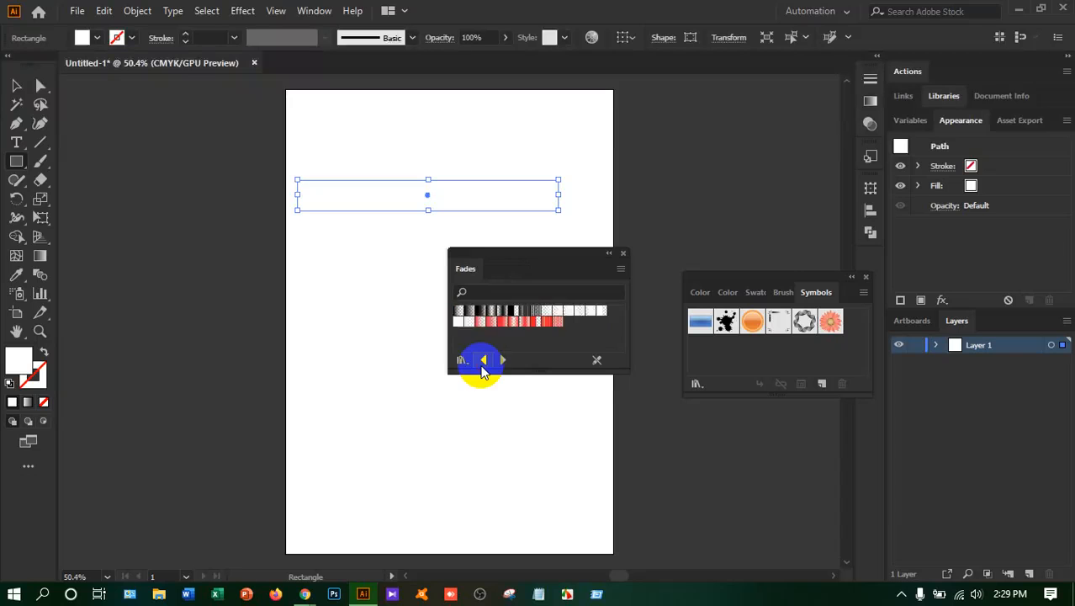
{"action": "left_click", "coordinate": [483, 368]}
{"action": "left_click", "coordinate": [482, 368]}
{"action": "left_click", "coordinate": [483, 367]}
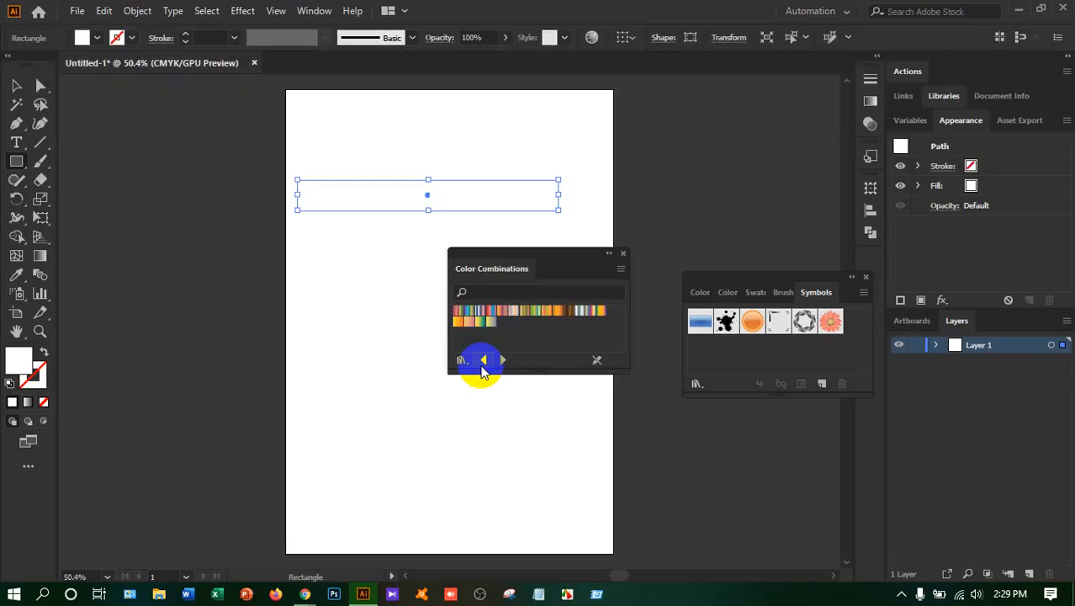
{"action": "left_click", "coordinate": [483, 367]}
{"action": "left_click", "coordinate": [483, 367]}
{"action": "left_click", "coordinate": [483, 367]}
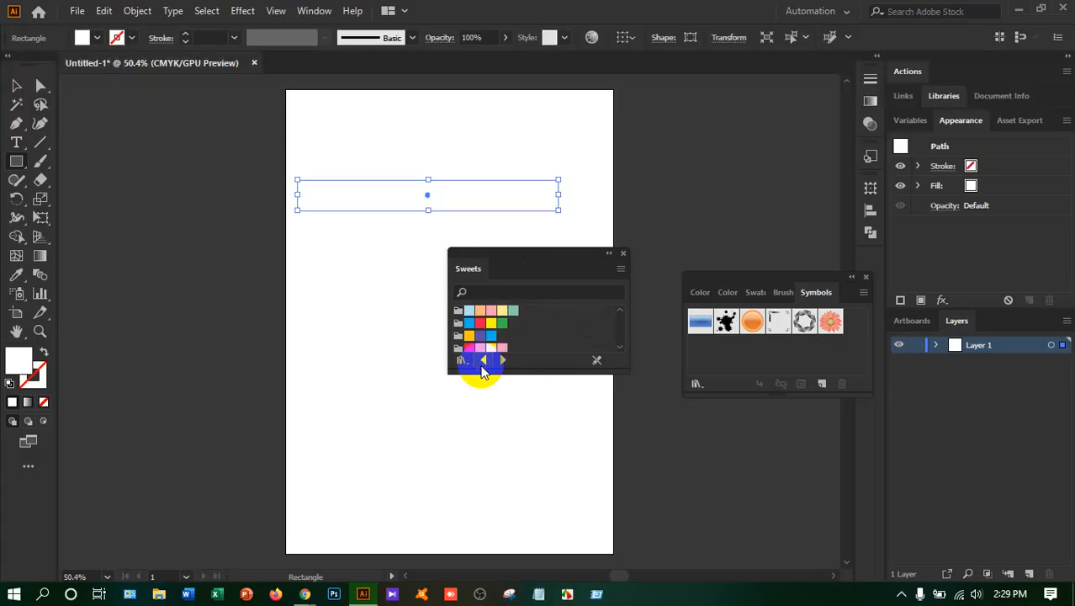
Move the Sweets library clear of the artwork and fill the rectangle with its blue-violet swatch
{"action": "left_click_drag", "start_coordinate": [542, 259], "coordinate": [702, 430]}
{"action": "scroll", "coordinate": [643, 501], "scroll_direction": "down", "scroll_amount": 3}
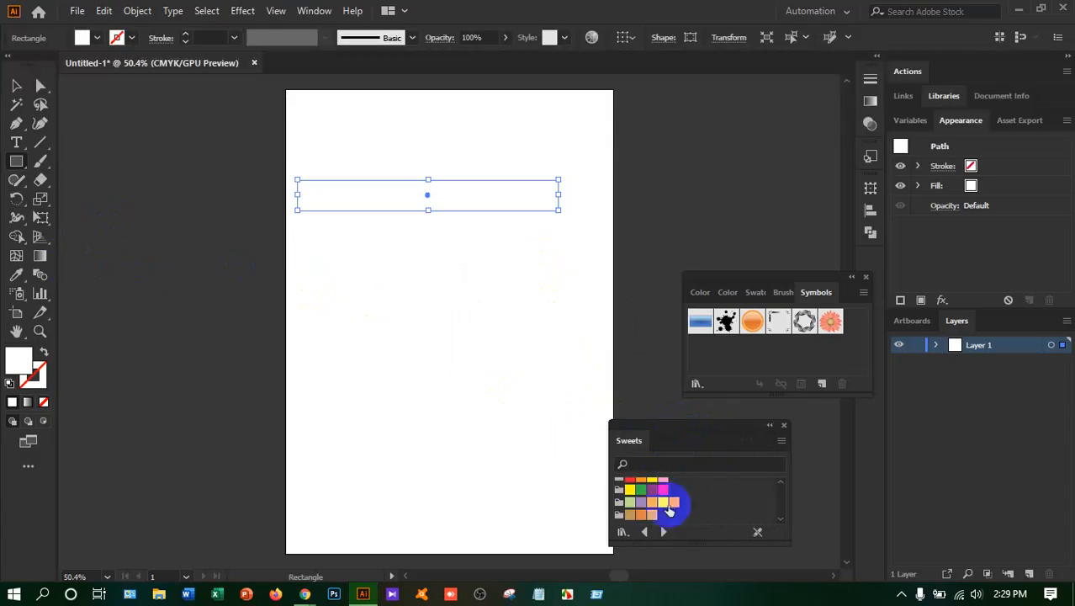
{"action": "scroll", "coordinate": [664, 502], "scroll_direction": "up", "scroll_amount": 3}
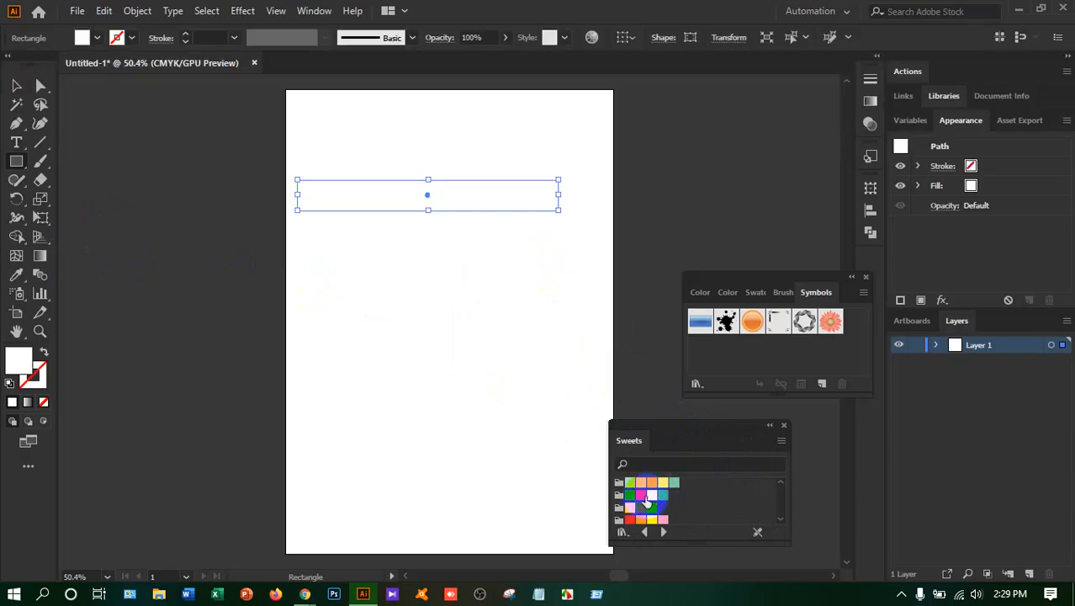
{"action": "left_click", "coordinate": [641, 507]}
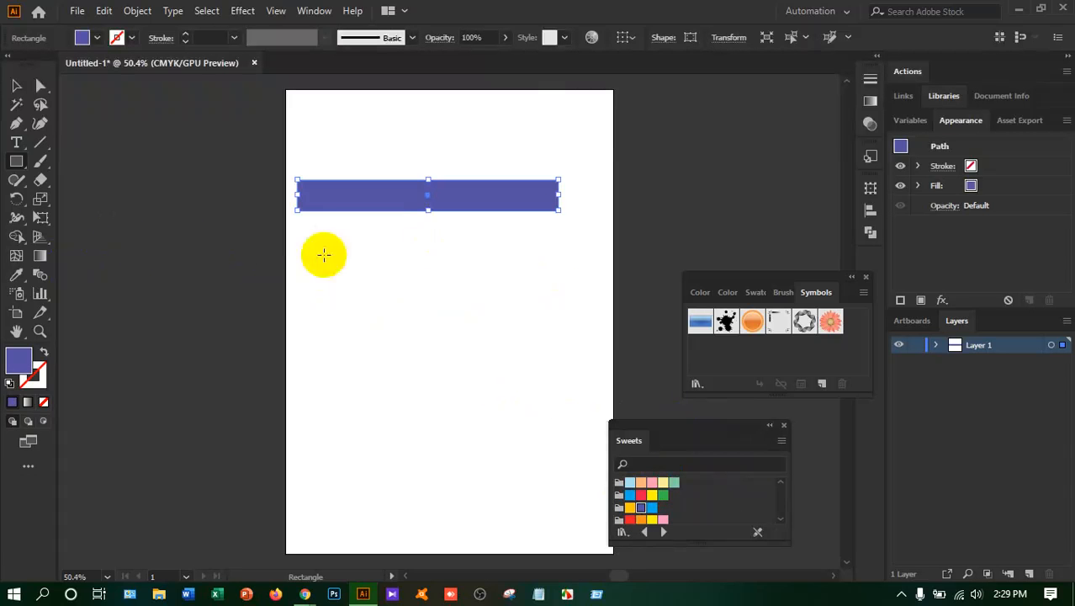
Duplicate the blue-violet rectangle down the page to make five staggered bars, undoing the extra sixth copy
{"action": "left_click", "coordinate": [17, 85]}
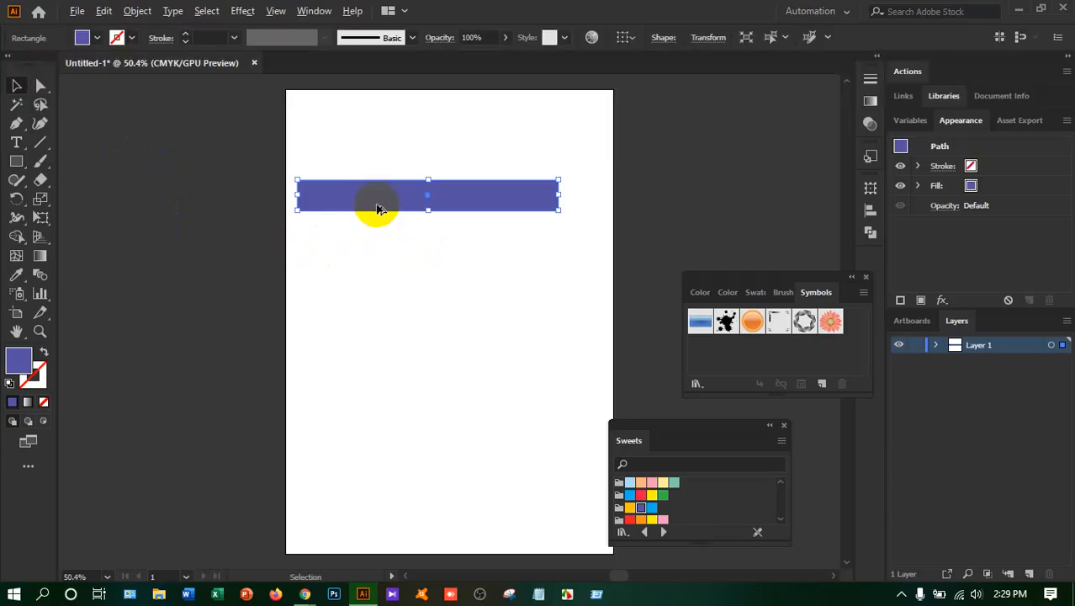
{"action": "left_click_drag", "start_coordinate": [376, 202], "coordinate": [402, 260]}
{"action": "left_click_drag", "start_coordinate": [407, 253], "coordinate": [348, 440]}
{"action": "left_click_drag", "start_coordinate": [343, 435], "coordinate": [417, 484]}
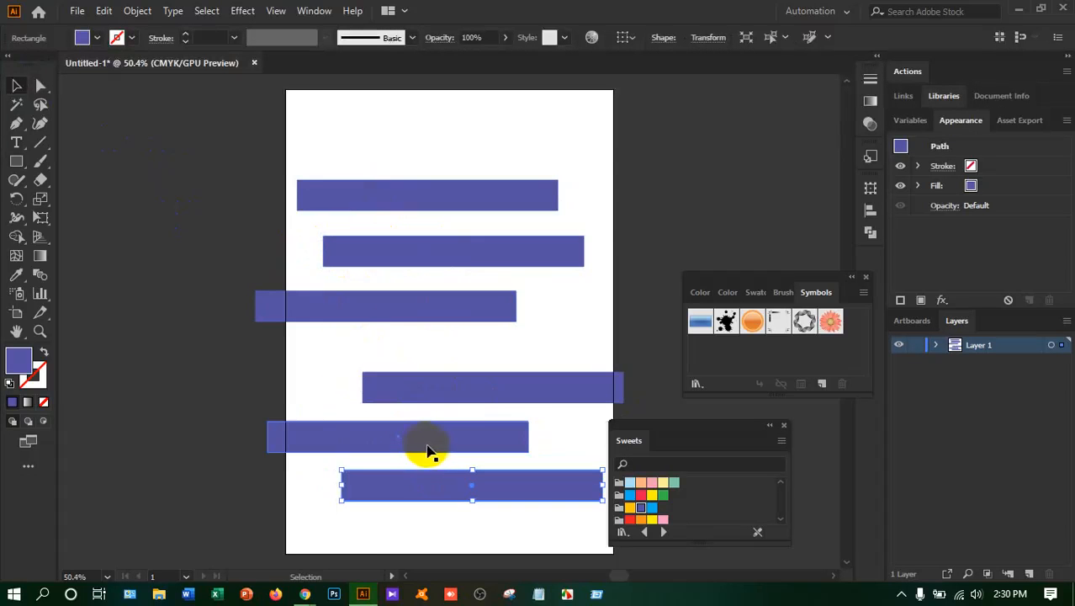
{"action": "key", "text": "ctrl+z"}
{"action": "left_click", "coordinate": [431, 413]}
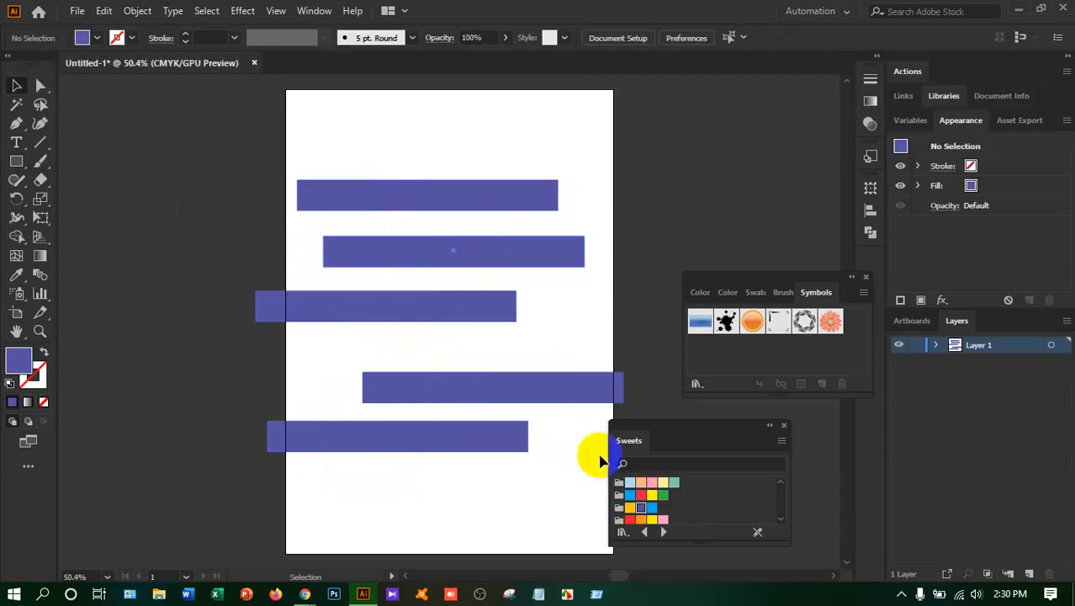
Fill the second bar with the pinkish-red Sweets swatch and the third bar with the yellow one
{"action": "left_click", "coordinate": [489, 263]}
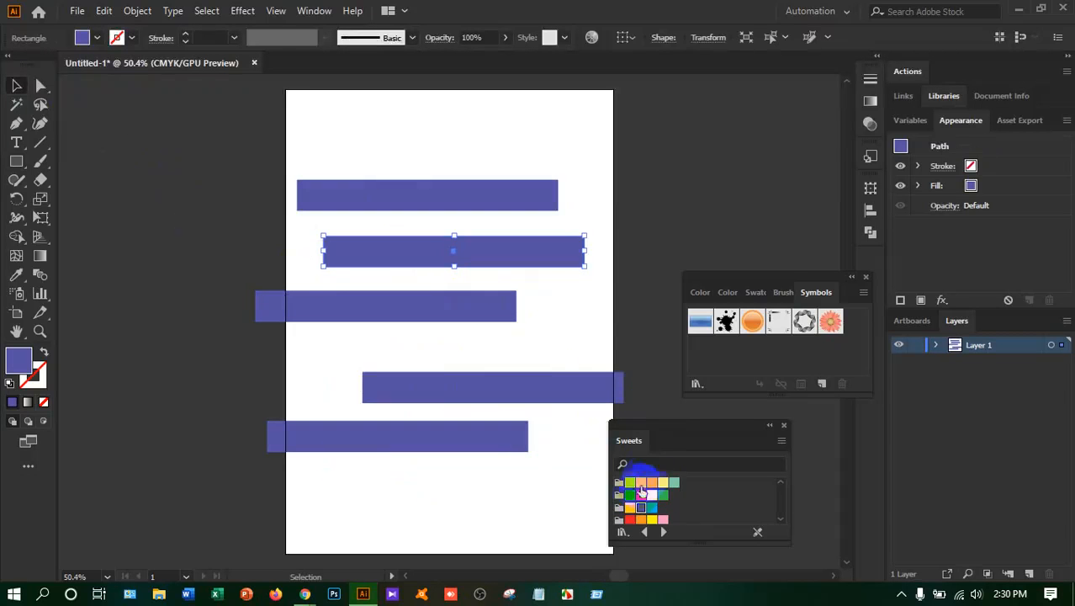
{"action": "left_click", "coordinate": [629, 495]}
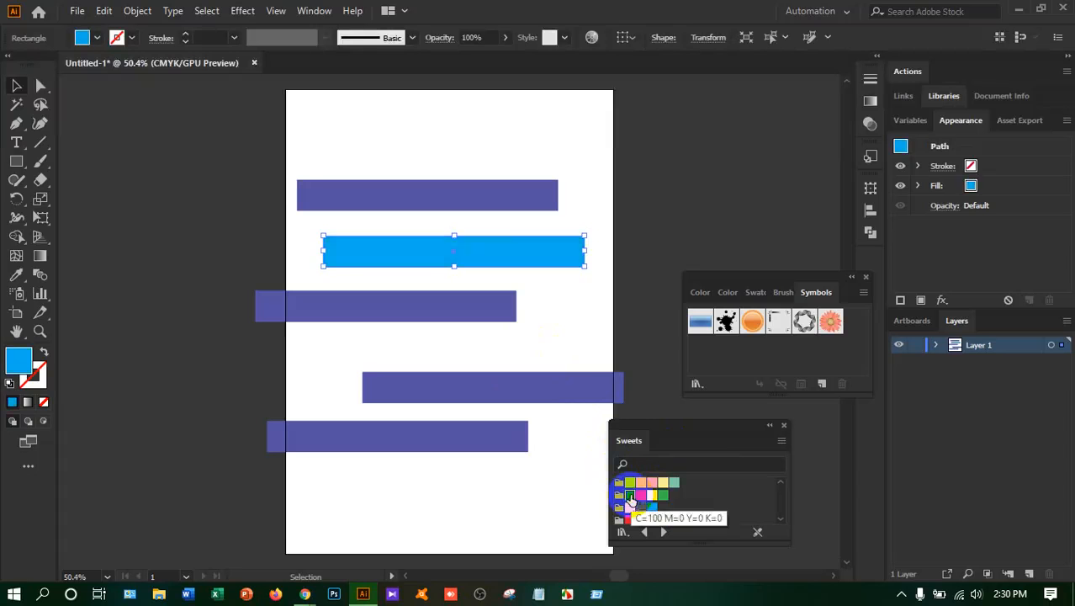
{"action": "left_click", "coordinate": [652, 494]}
{"action": "left_click", "coordinate": [641, 495]}
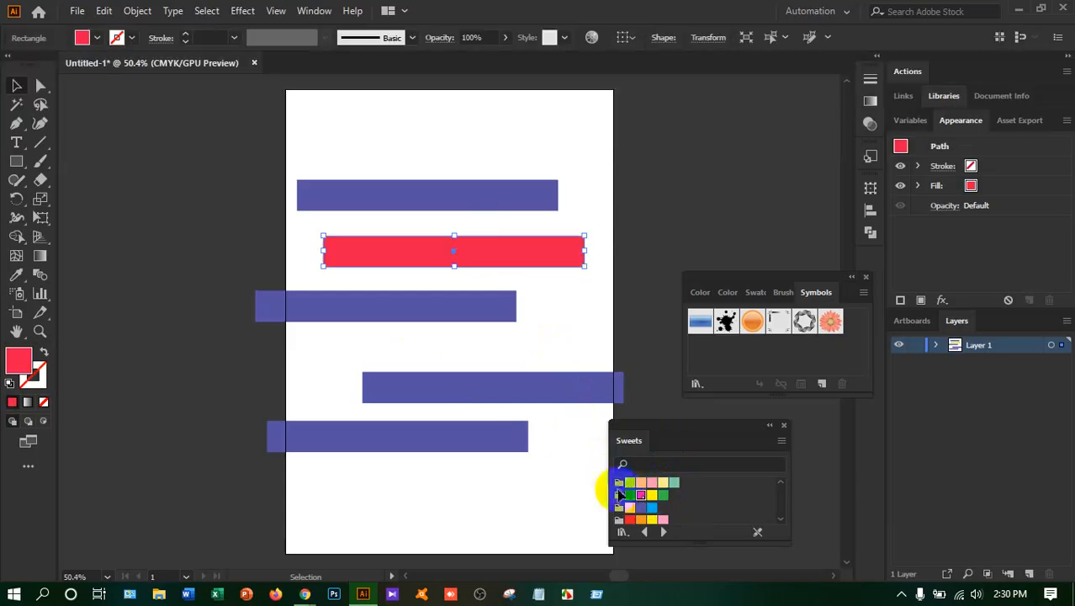
{"action": "left_click", "coordinate": [416, 315]}
{"action": "left_click", "coordinate": [650, 519]}
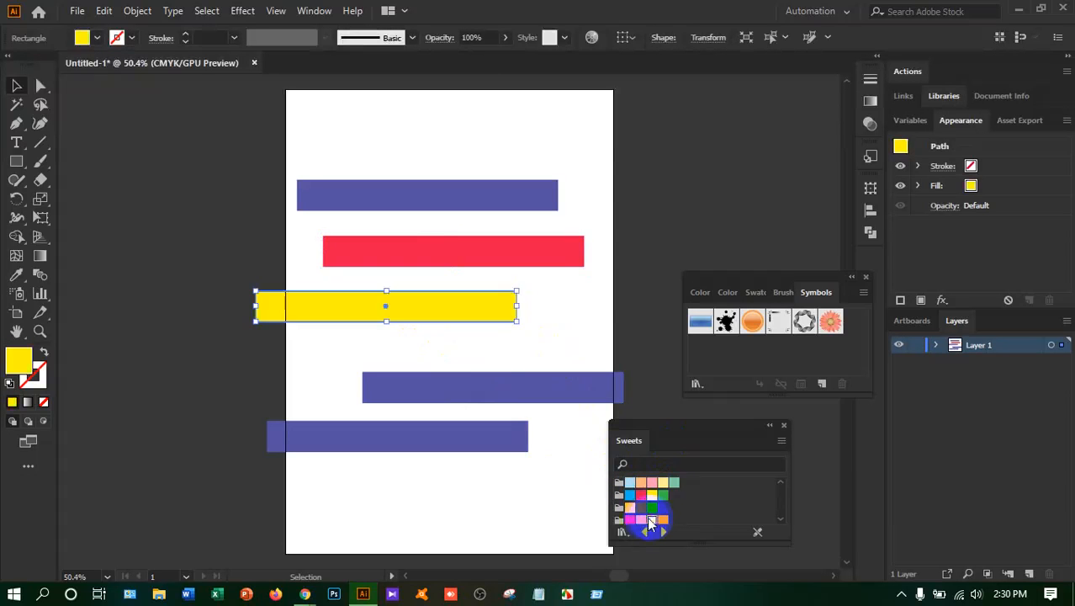
Fill the fourth bar with the green Sweets swatch and the fifth with orange (C=0 M=50 Y=100 K=0)
{"action": "left_click", "coordinate": [494, 390]}
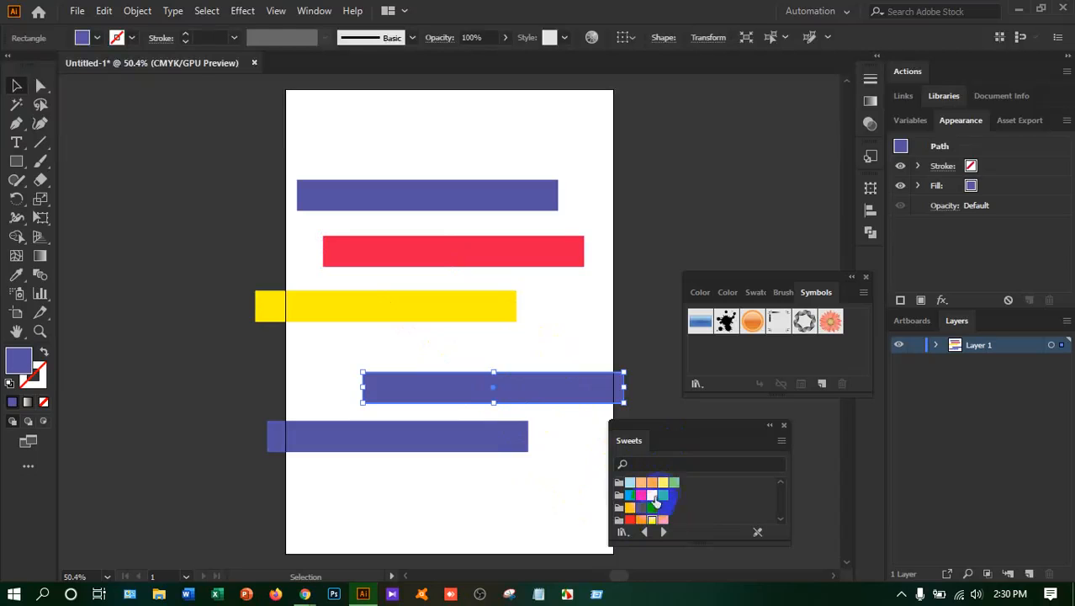
{"action": "left_click", "coordinate": [663, 496]}
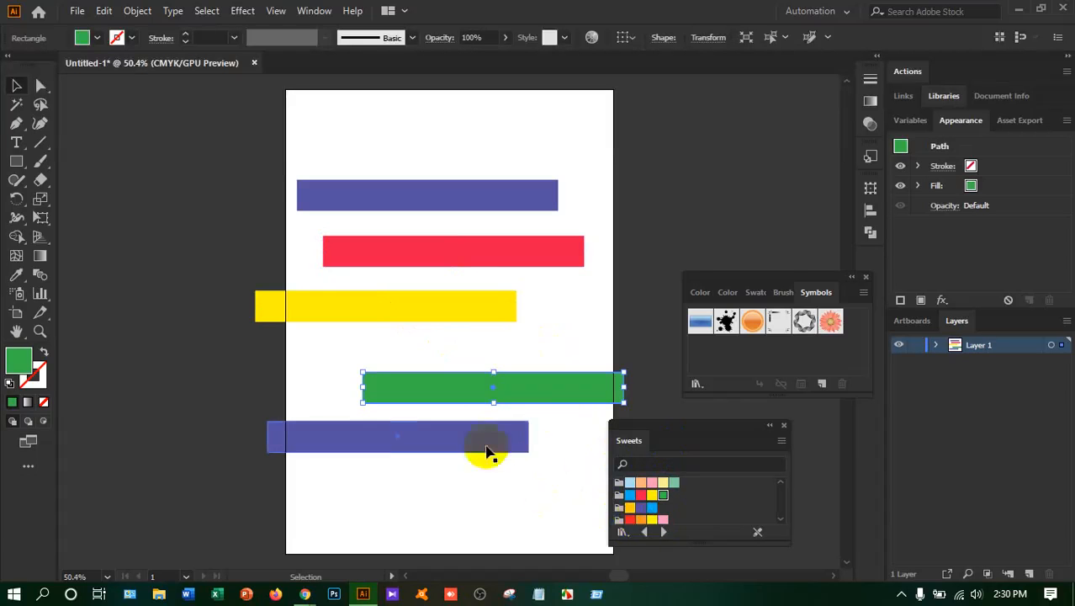
{"action": "left_click", "coordinate": [487, 446]}
{"action": "left_click", "coordinate": [626, 519]}
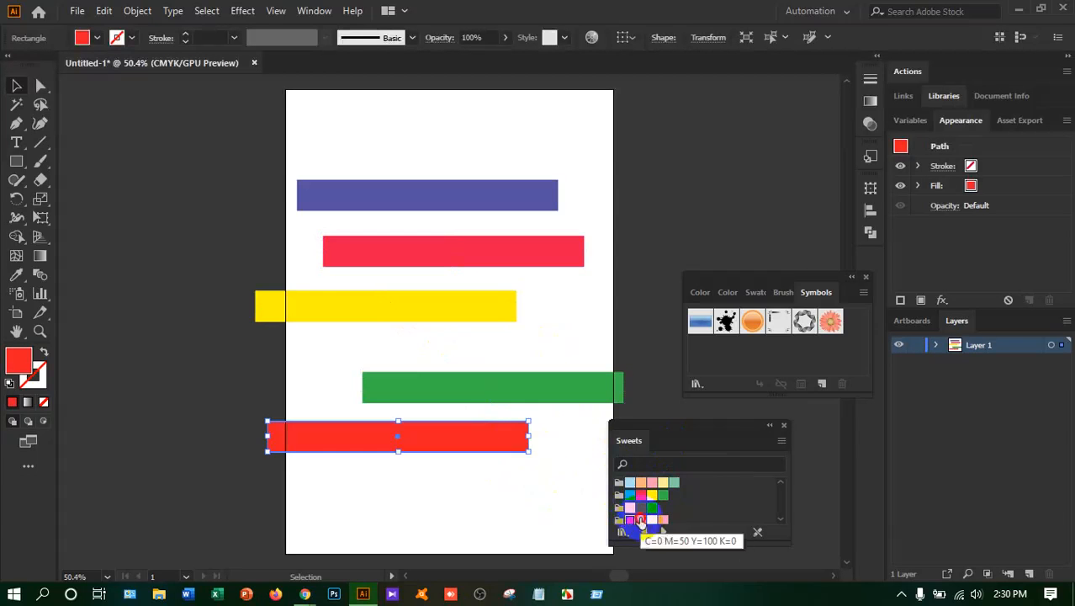
{"action": "left_click", "coordinate": [641, 518]}
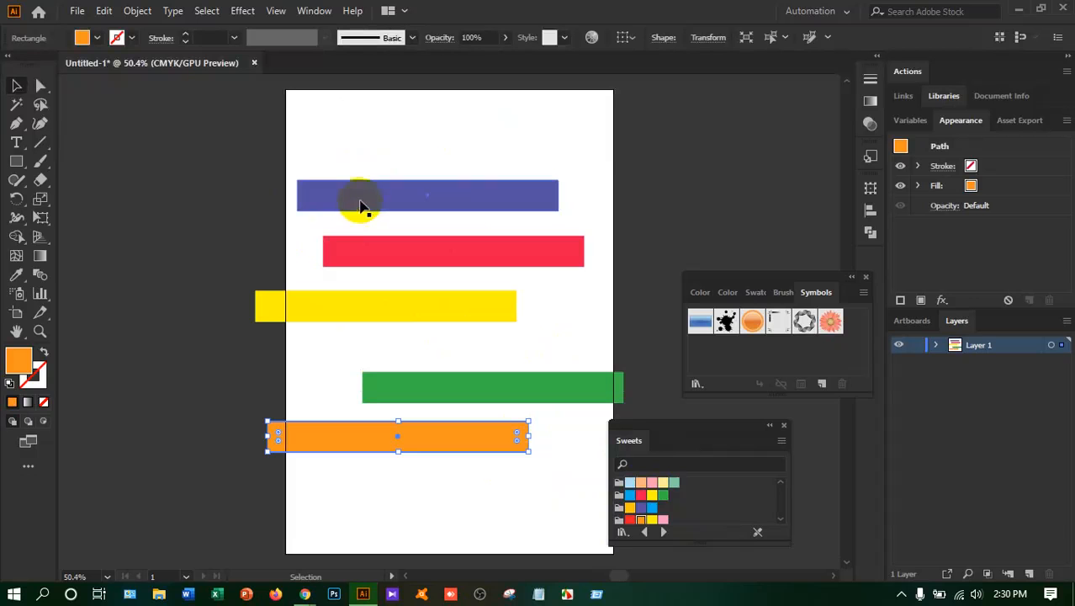
Examine the objects listed inside Layer 1, and try selecting all five bars together before deselecting them
{"action": "left_click", "coordinate": [934, 344]}
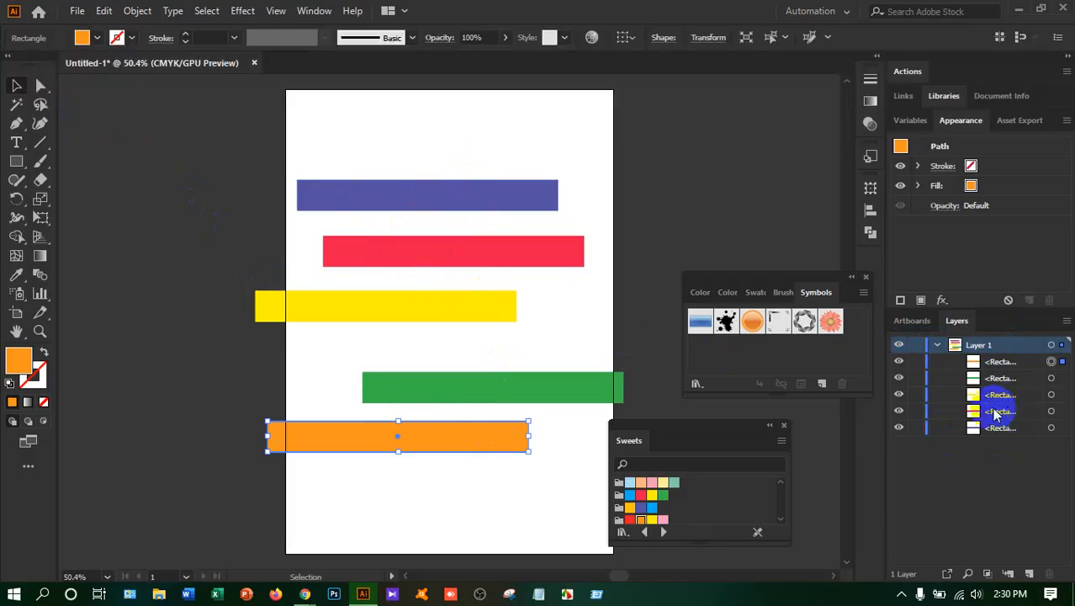
{"action": "left_click", "coordinate": [936, 344]}
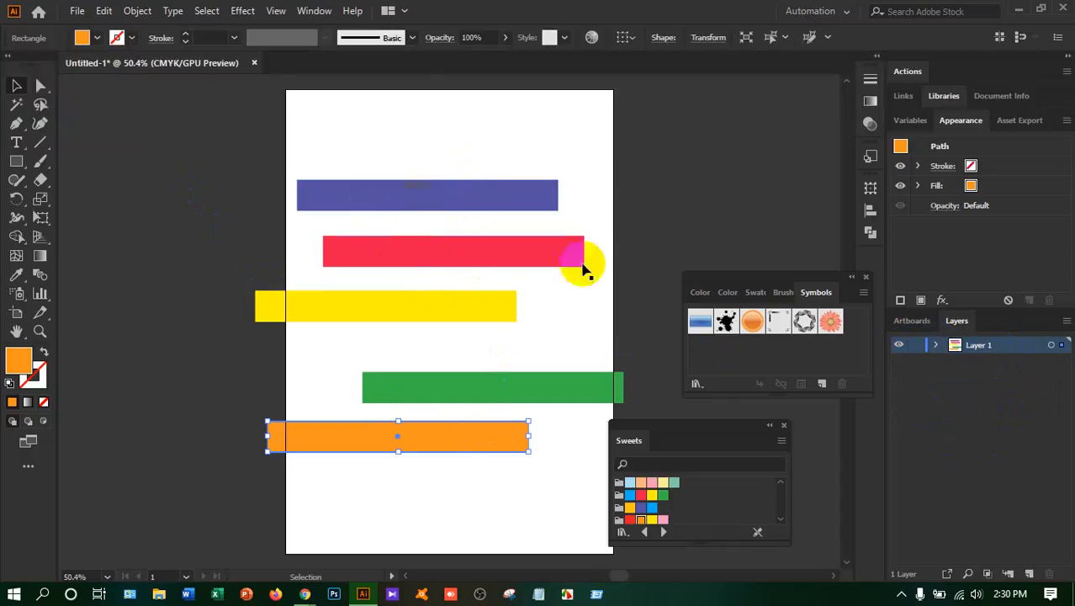
{"action": "left_click_drag", "start_coordinate": [322, 152], "coordinate": [477, 476]}
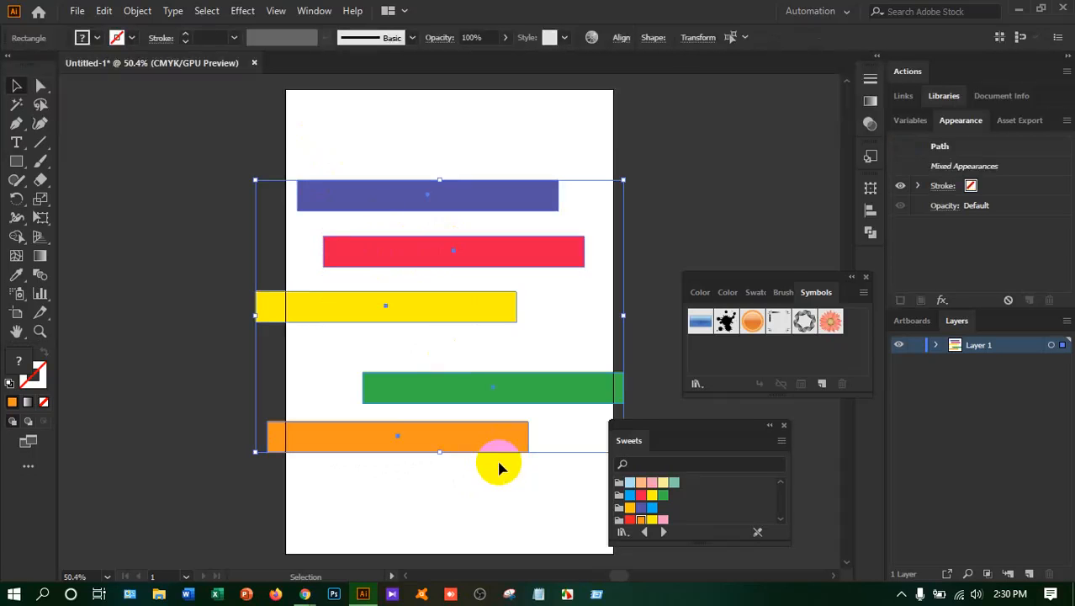
{"action": "key", "text": "ctrl+shift+b"}
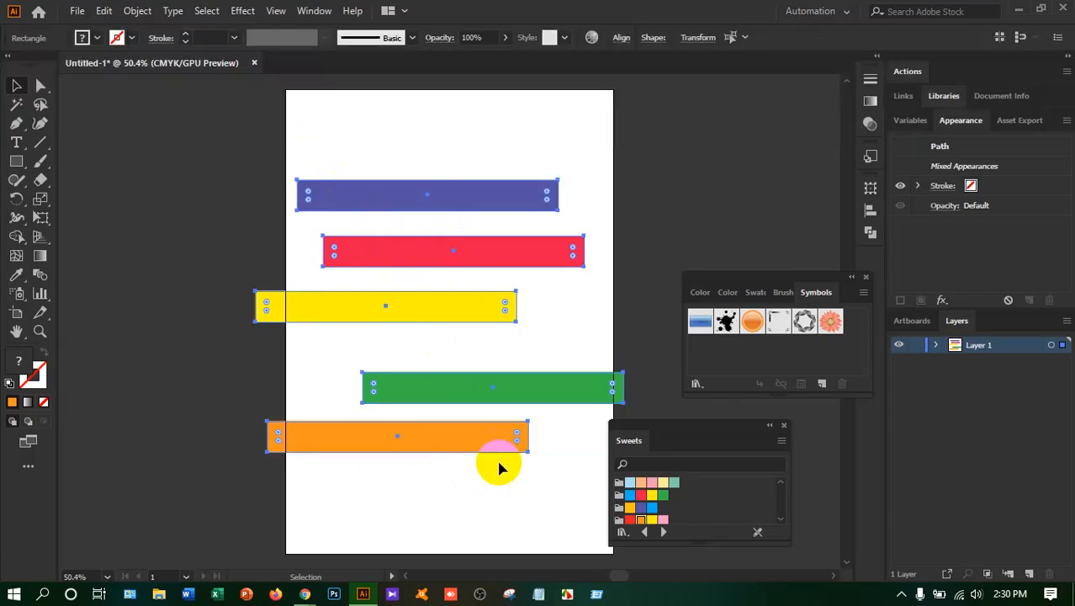
{"action": "left_click", "coordinate": [187, 289]}
Draw a small orange rectangle outside the artboard and try selecting everything versus only that rectangle
{"action": "left_click_drag", "start_coordinate": [17, 160], "coordinate": [45, 160]}
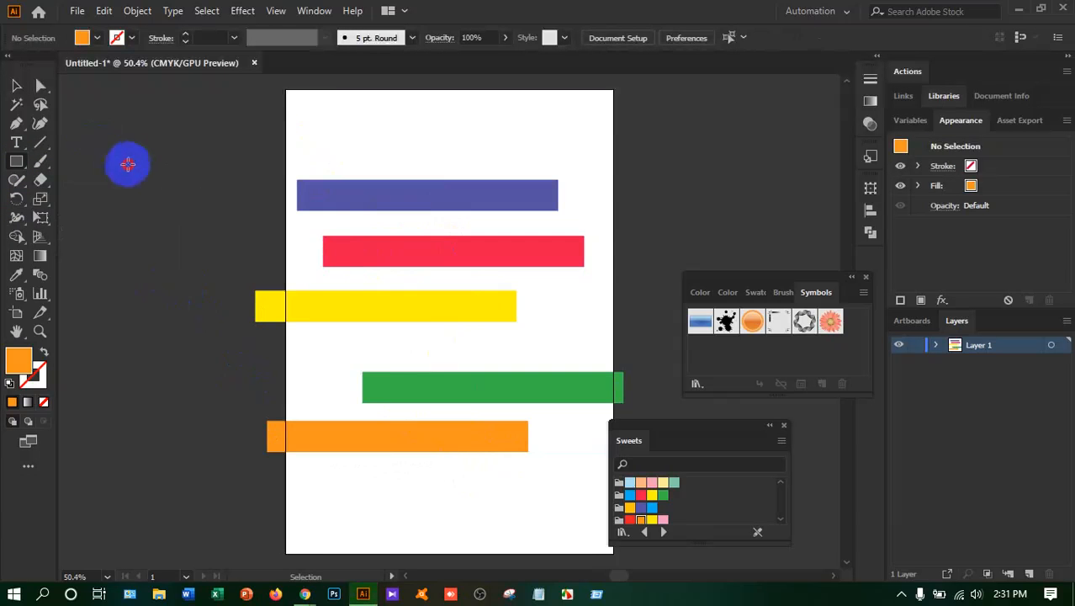
{"action": "left_click_drag", "start_coordinate": [130, 169], "coordinate": [132, 171]}
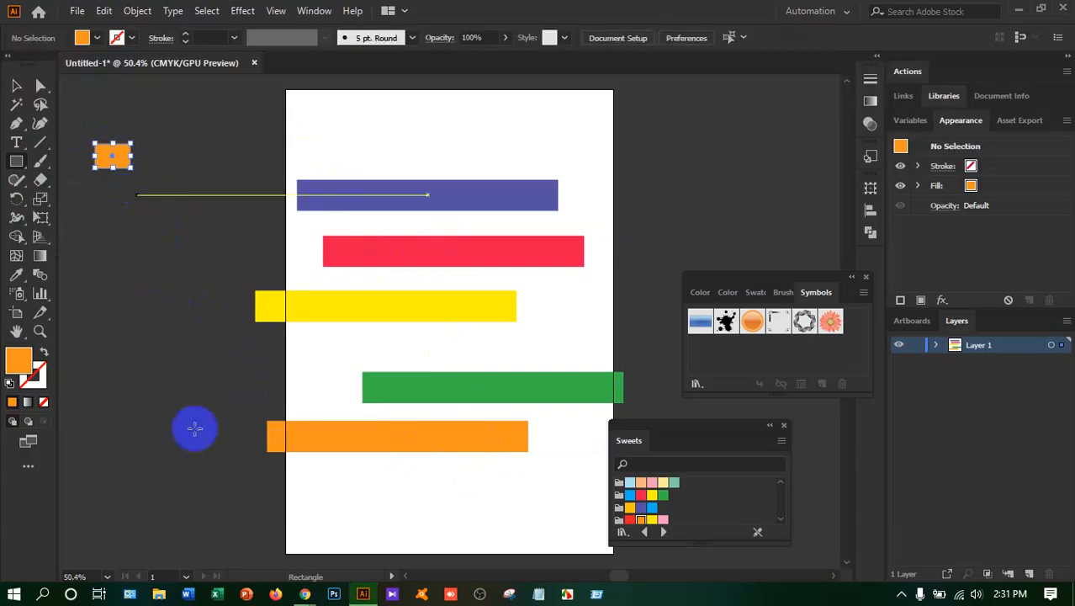
{"action": "key", "text": "ctrl+a"}
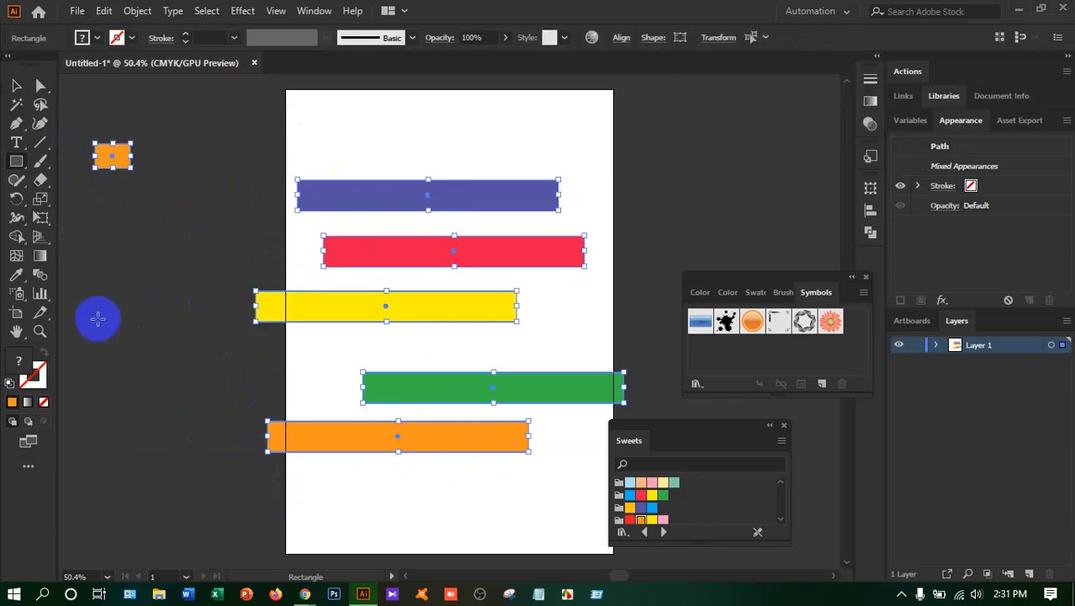
{"action": "key", "text": "v"}
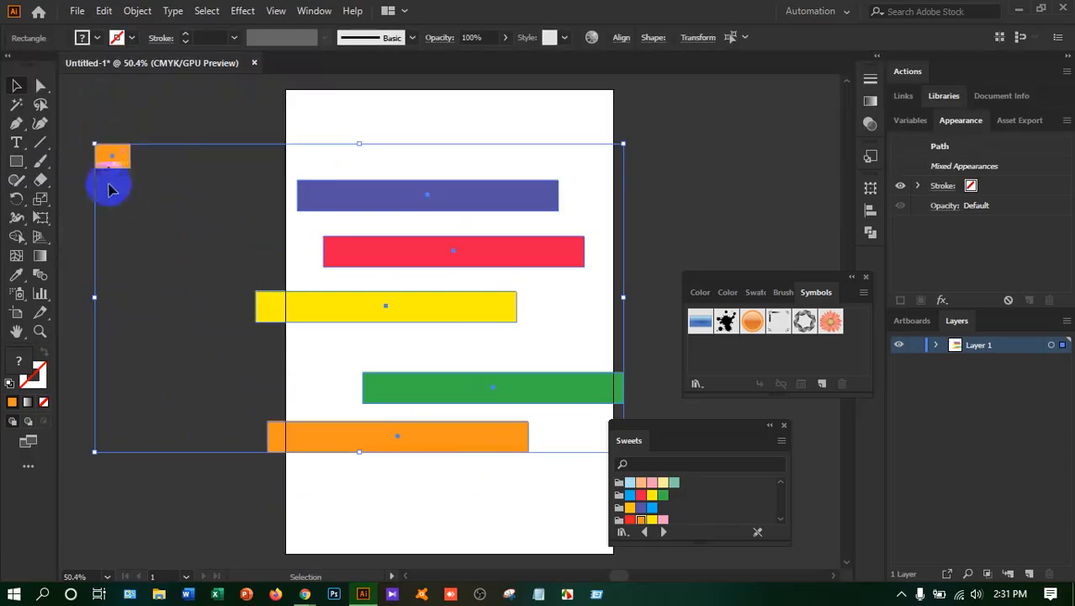
{"action": "left_click", "coordinate": [158, 123]}
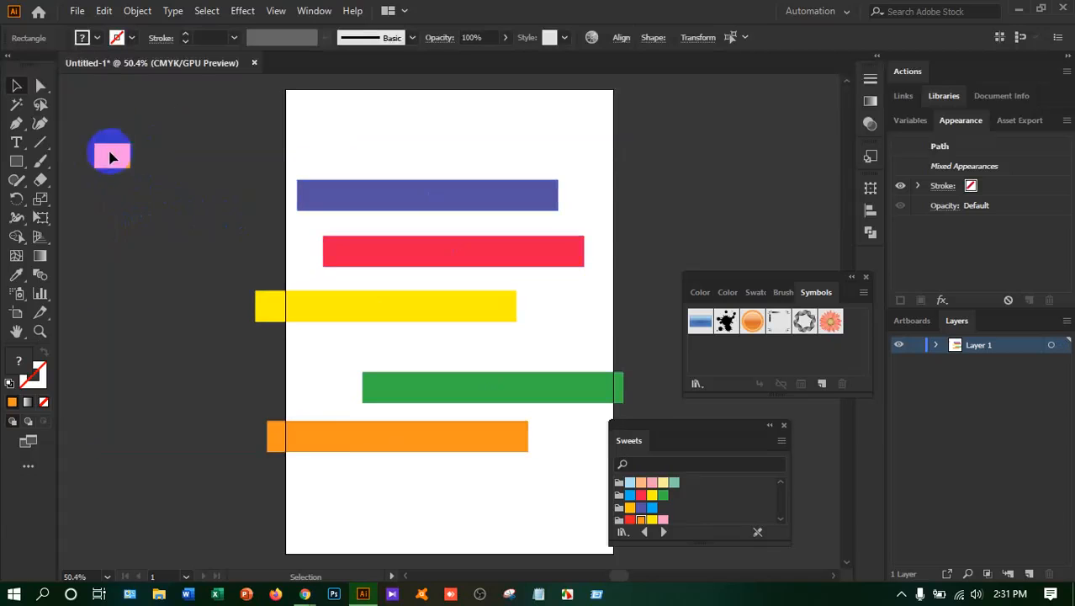
{"action": "left_click", "coordinate": [110, 156]}
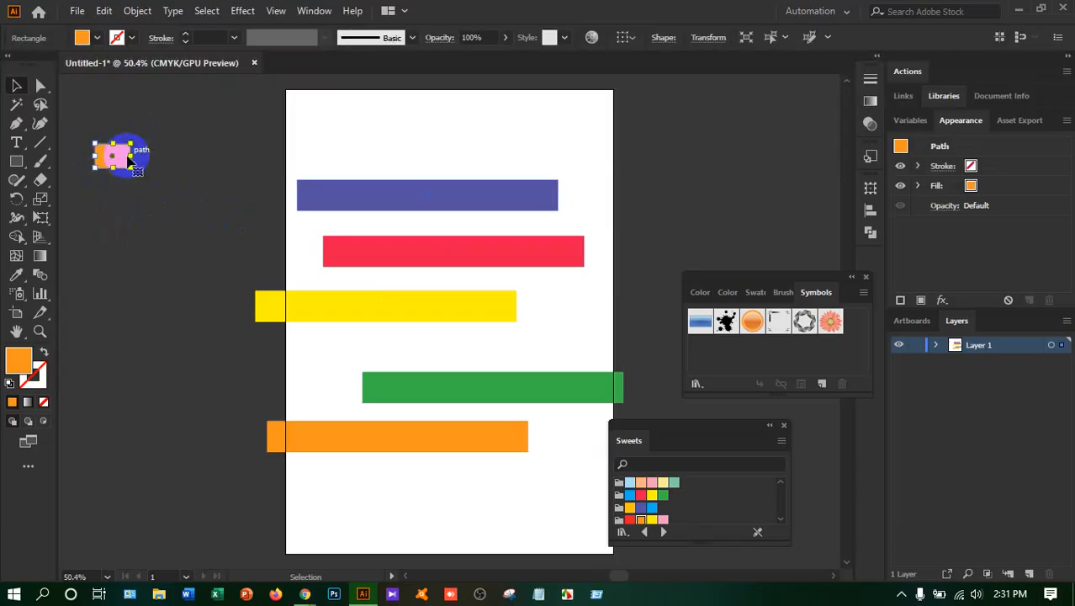
{"action": "left_click", "coordinate": [275, 191]}
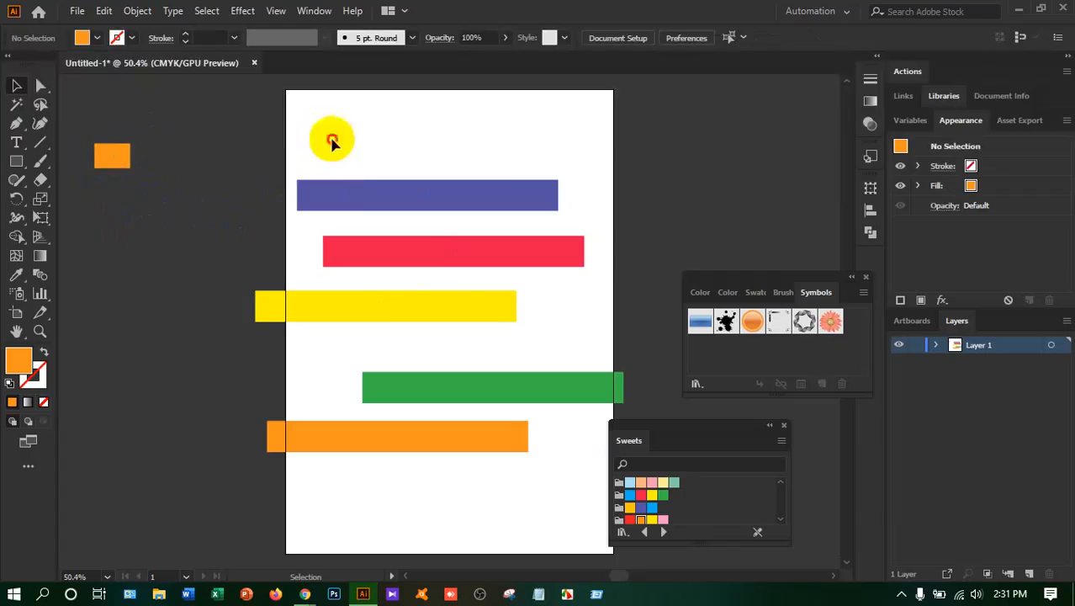
Align the five coloured bars to their horizontal centres and distribute them evenly by vertical centres
{"action": "left_click_drag", "start_coordinate": [321, 133], "coordinate": [519, 488]}
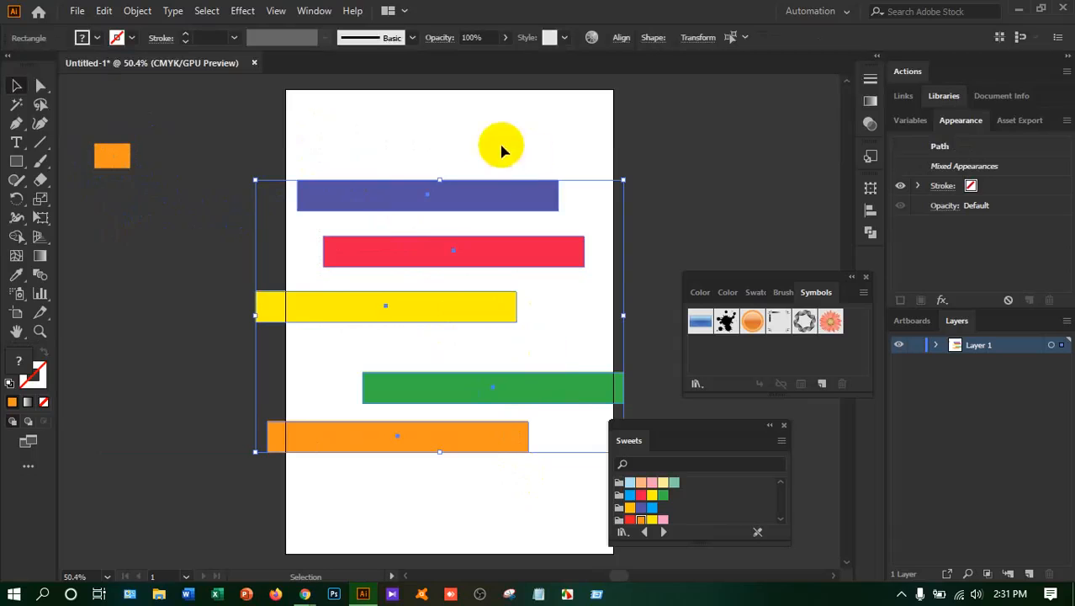
{"action": "left_click", "coordinate": [620, 40]}
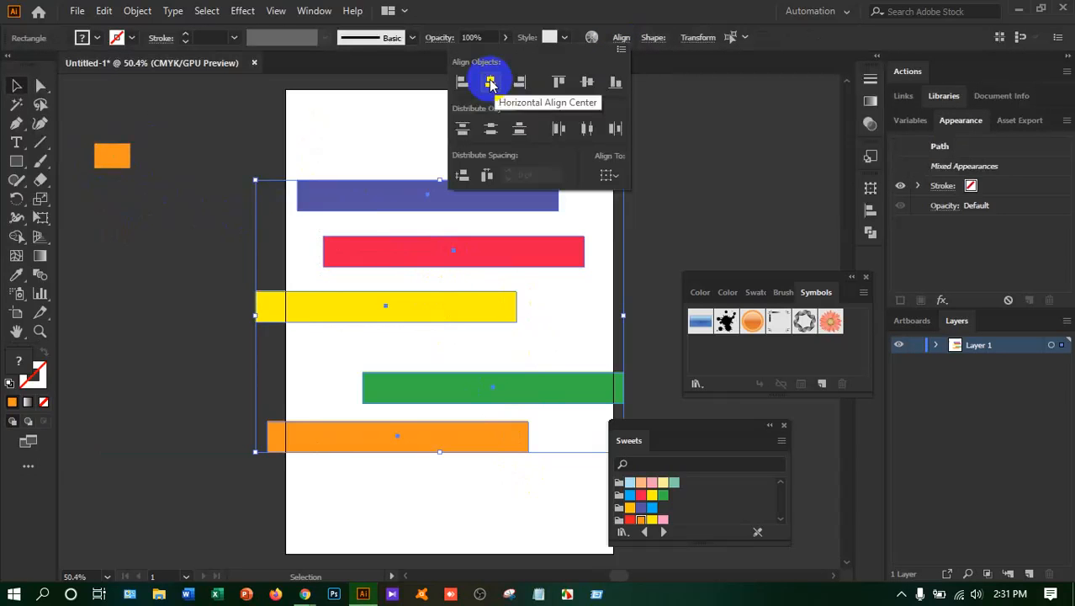
{"action": "left_click", "coordinate": [491, 84]}
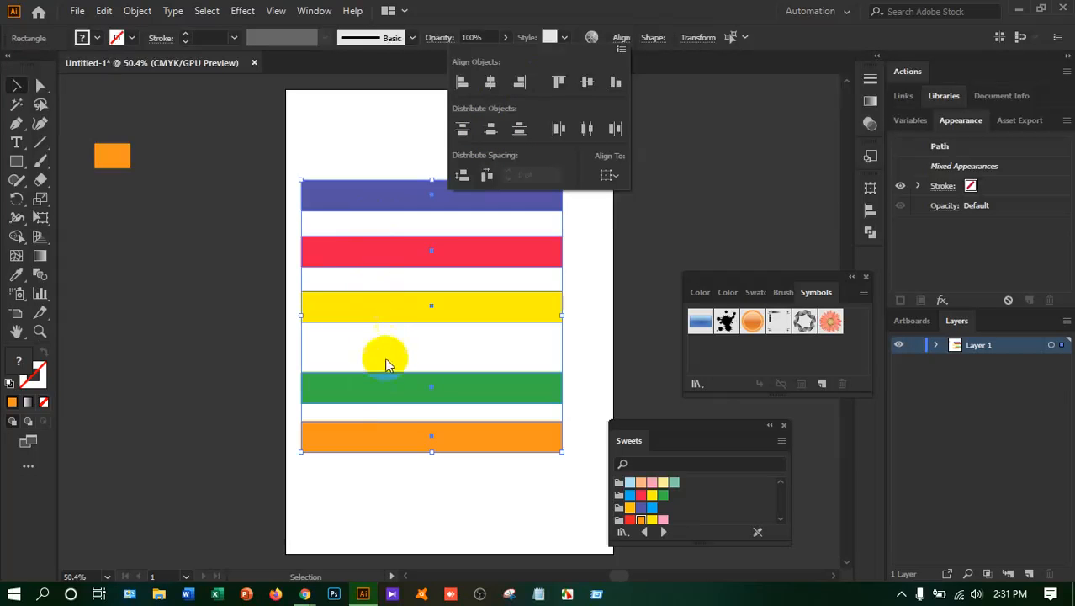
{"action": "left_click", "coordinate": [491, 131]}
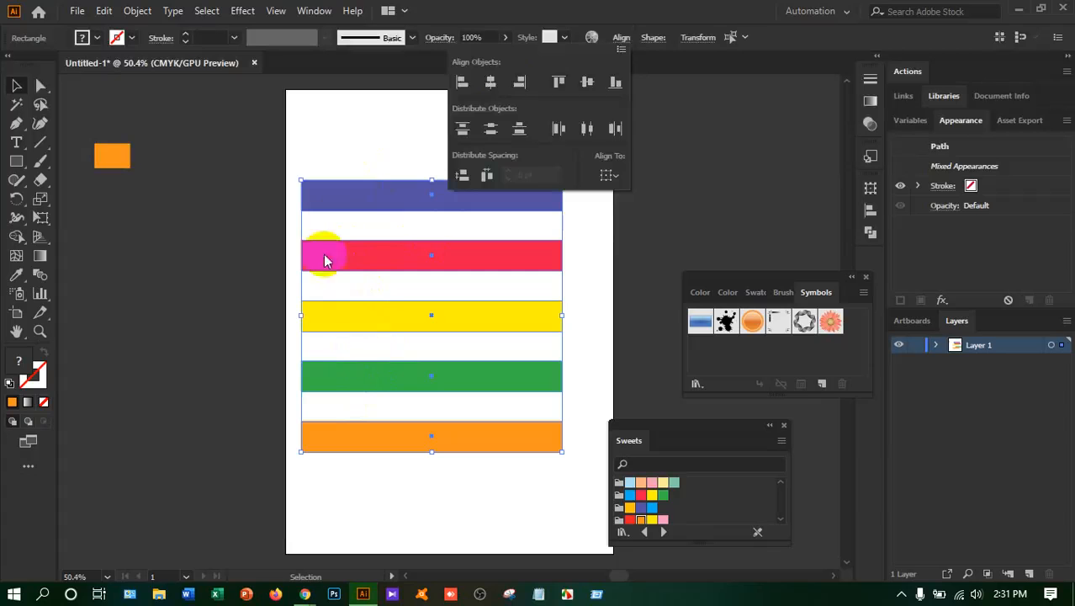
{"action": "left_click", "coordinate": [342, 141]}
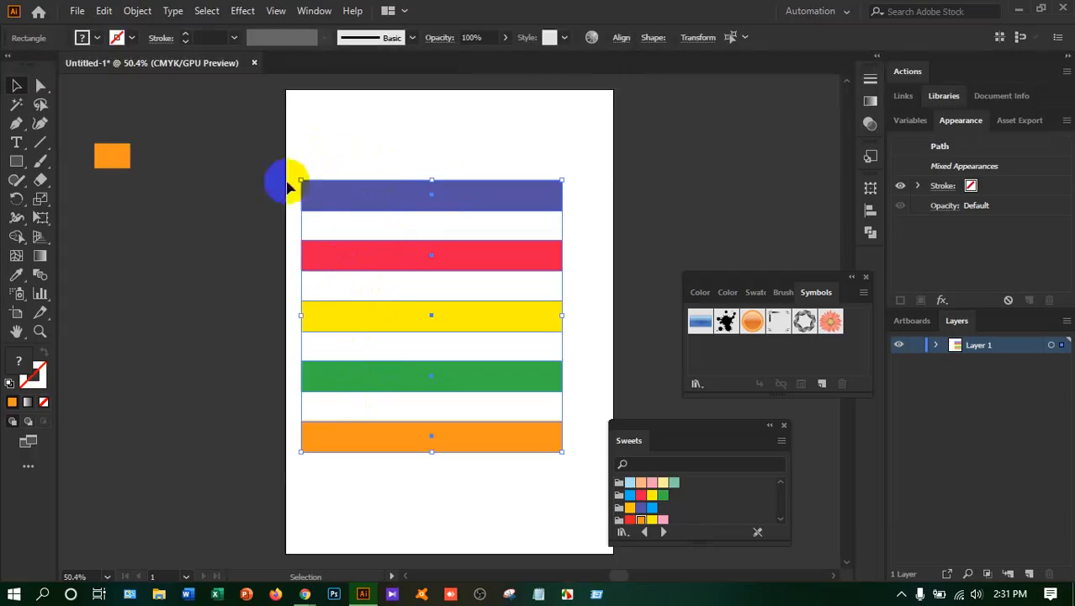
Delete the small orange rectangle outside the artboard
{"action": "left_click", "coordinate": [99, 173]}
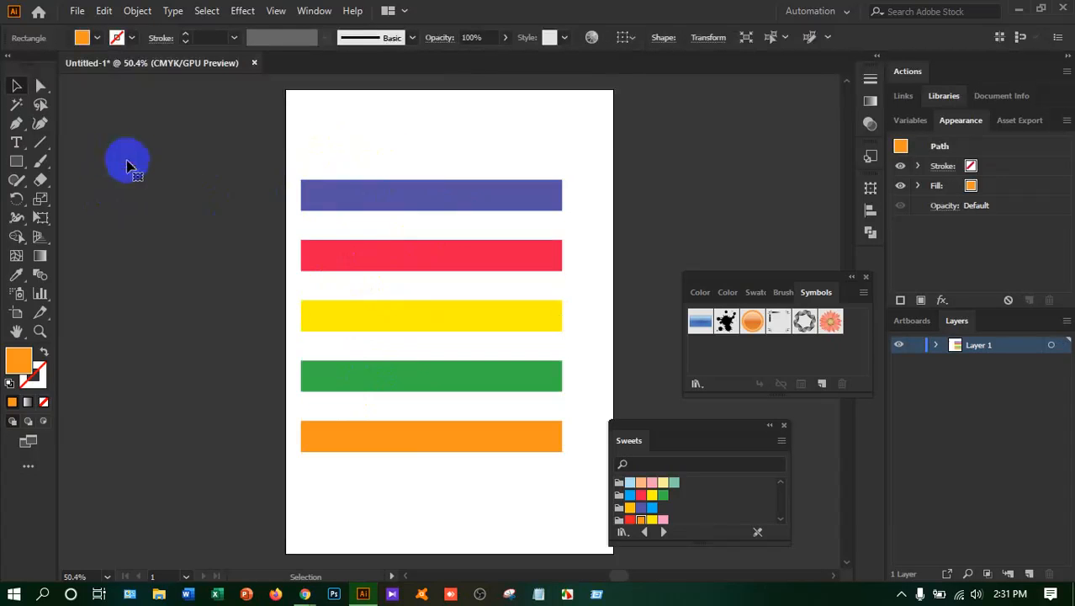
{"action": "left_click", "coordinate": [190, 164]}
Group the five coloured bars and check the group inside Layer 1
{"action": "left_click_drag", "start_coordinate": [349, 134], "coordinate": [532, 461]}
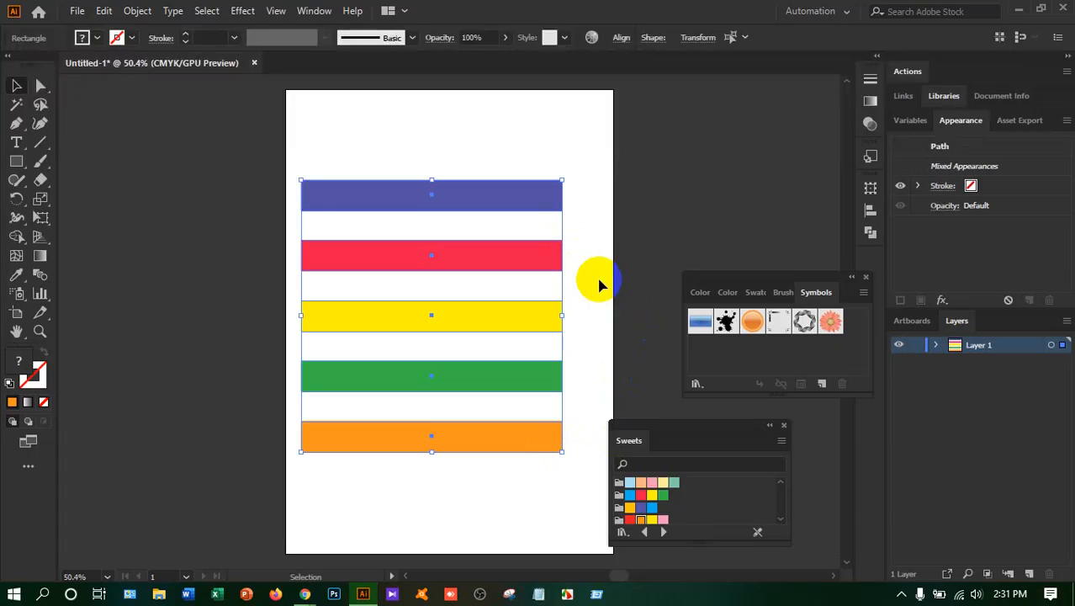
{"action": "key", "text": "a"}
{"action": "key", "text": "ctrl+g"}
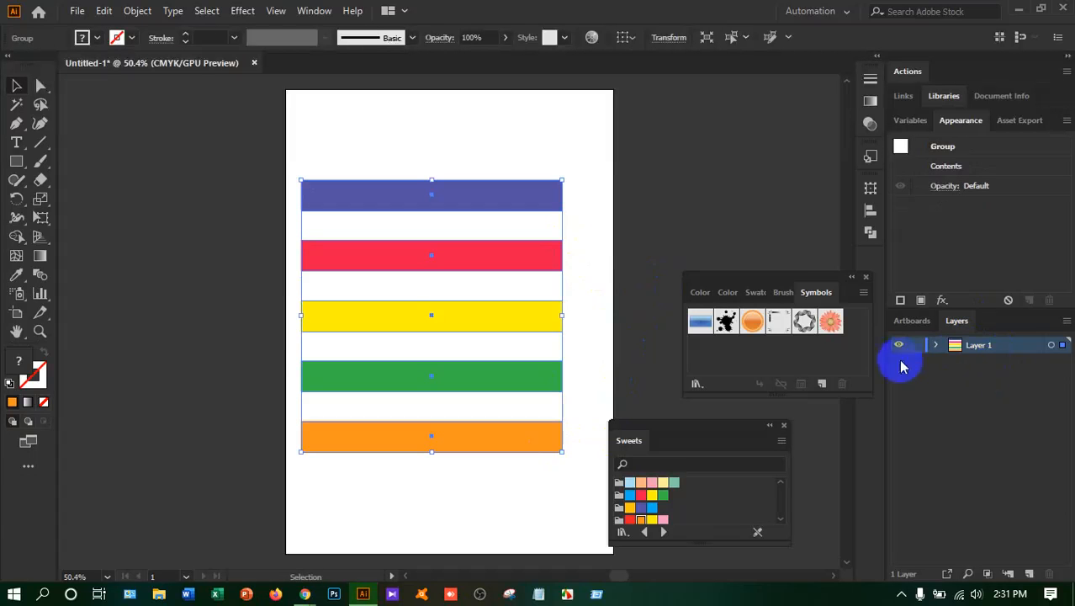
{"action": "left_click", "coordinate": [936, 346]}
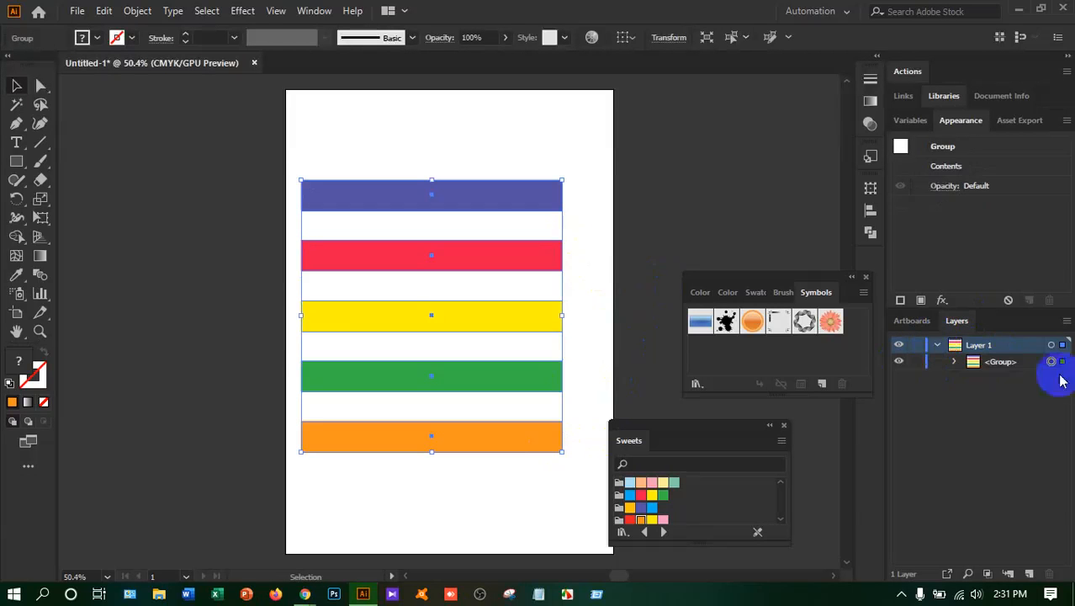
{"action": "left_click", "coordinate": [936, 345]}
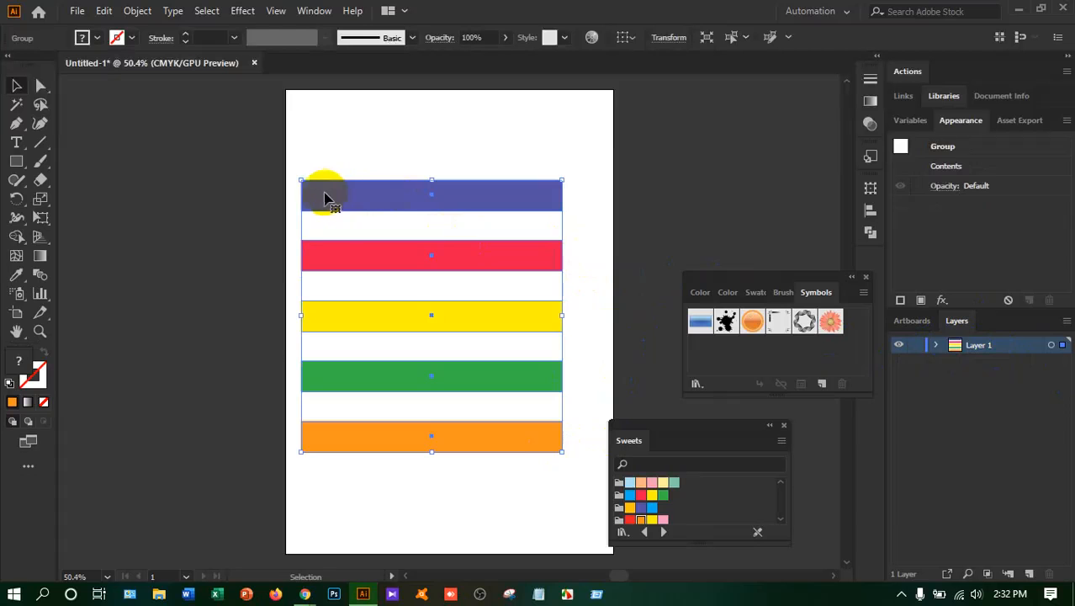
Save the grouped bars as a dynamic movie clip symbol named Rectangle and delete the original from the artboard
{"action": "left_click_drag", "start_coordinate": [318, 192], "coordinate": [707, 356]}
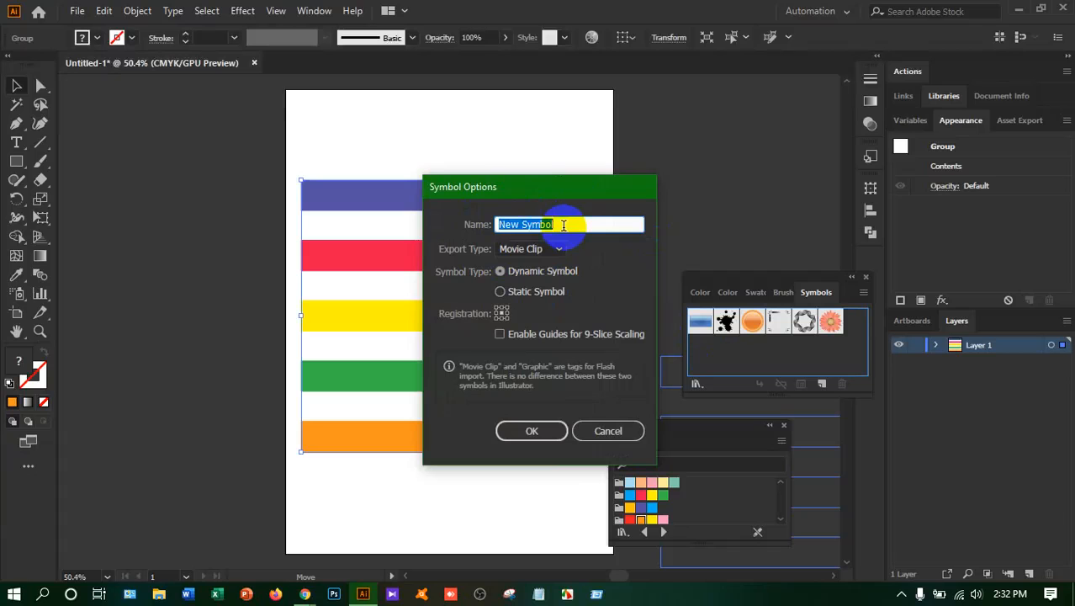
{"action": "type", "text": "Rectangle"}
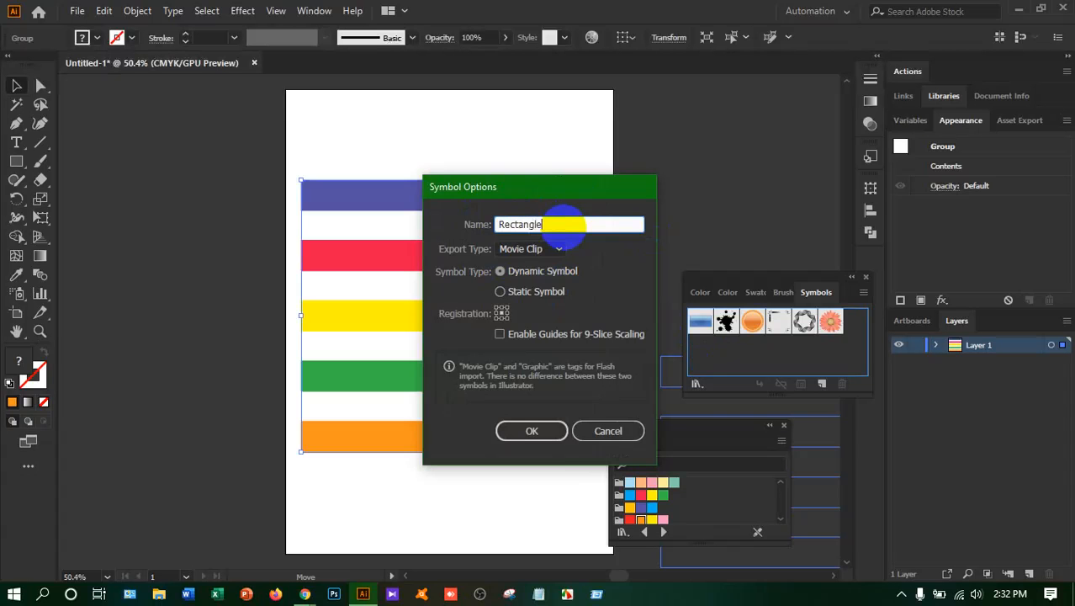
{"action": "left_click", "coordinate": [531, 431]}
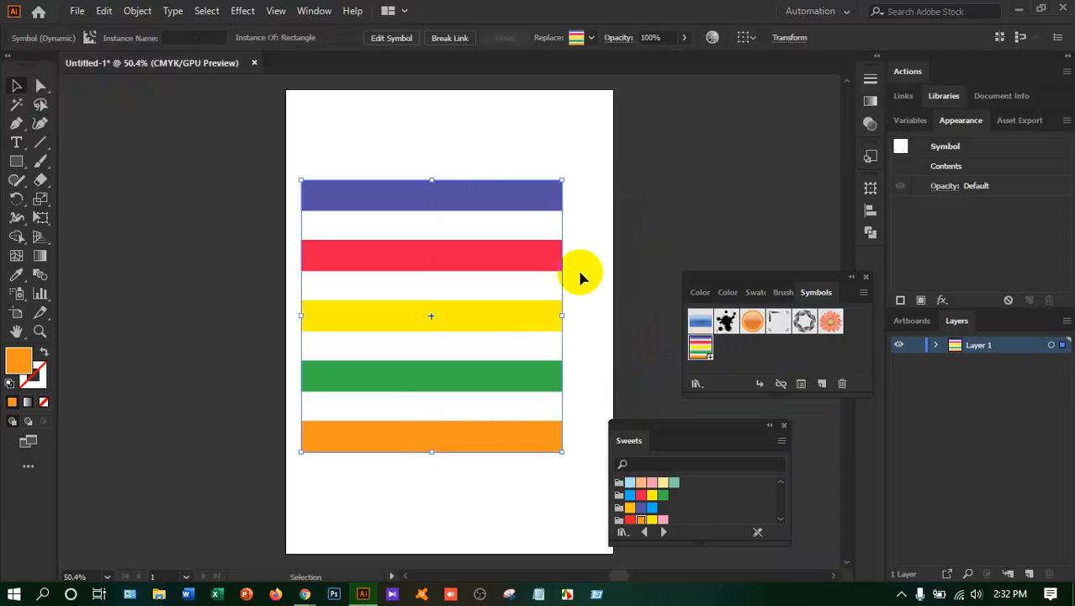
{"action": "key", "text": "Delete"}
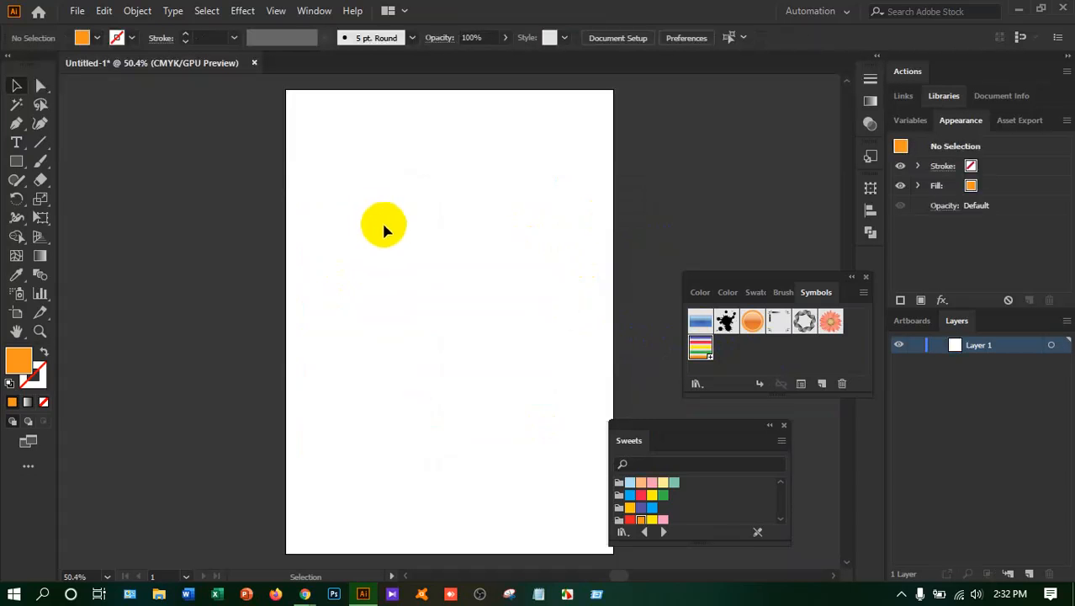
Try placing the Rectangle symbol on the artboard twice, deleting each placed instance
{"action": "left_click_drag", "start_coordinate": [701, 347], "coordinate": [353, 308]}
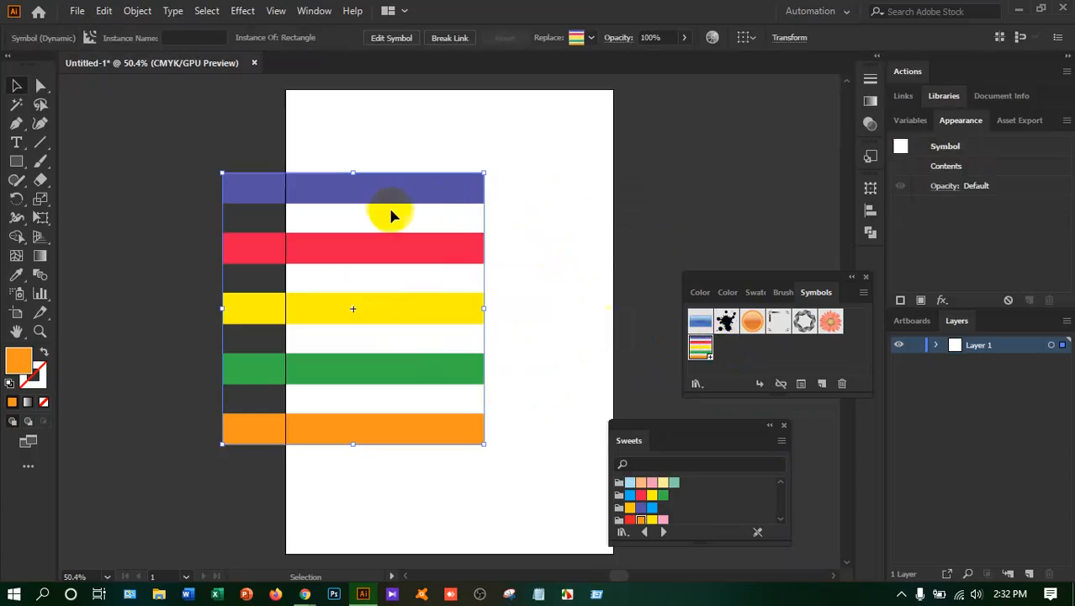
{"action": "key", "text": "Delete"}
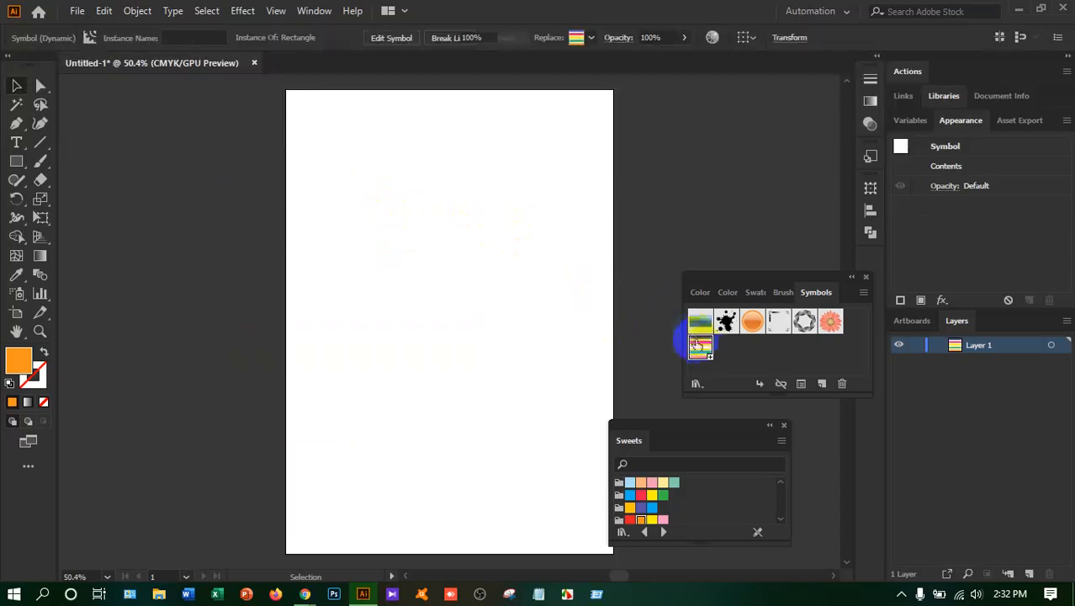
{"action": "left_click_drag", "start_coordinate": [499, 329], "coordinate": [408, 287]}
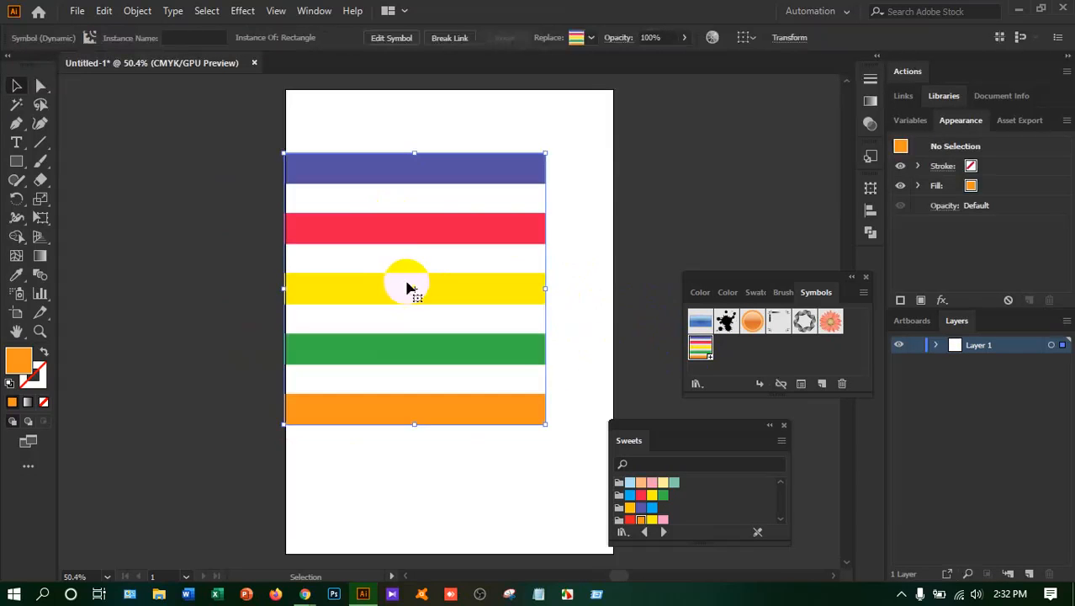
{"action": "key", "text": "Delete"}
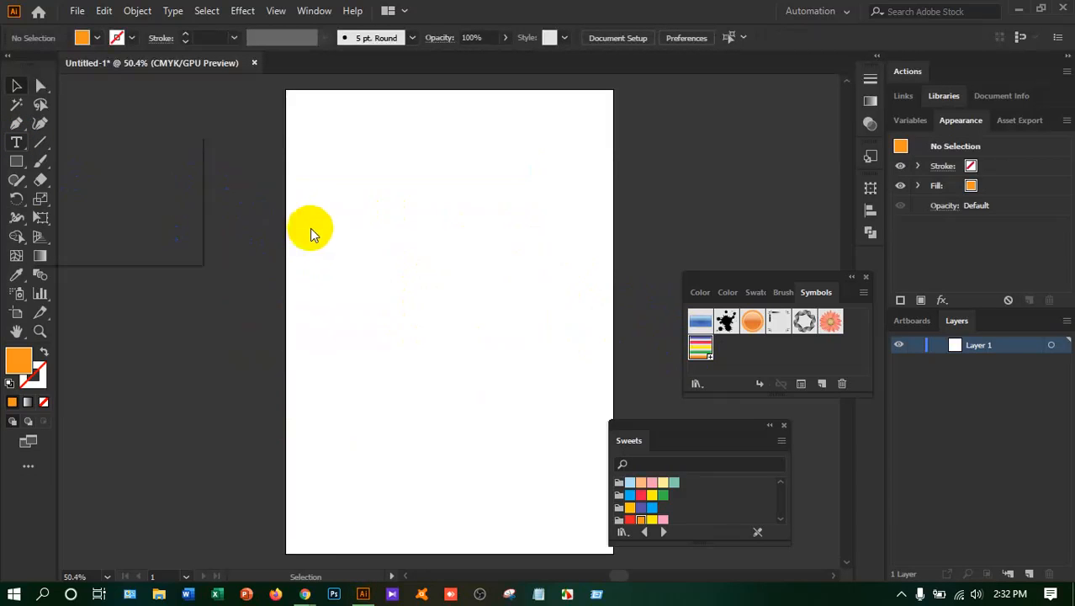
Write the person's full name in capitals on two lines and set its font to Orena
{"action": "key", "text": "t"}
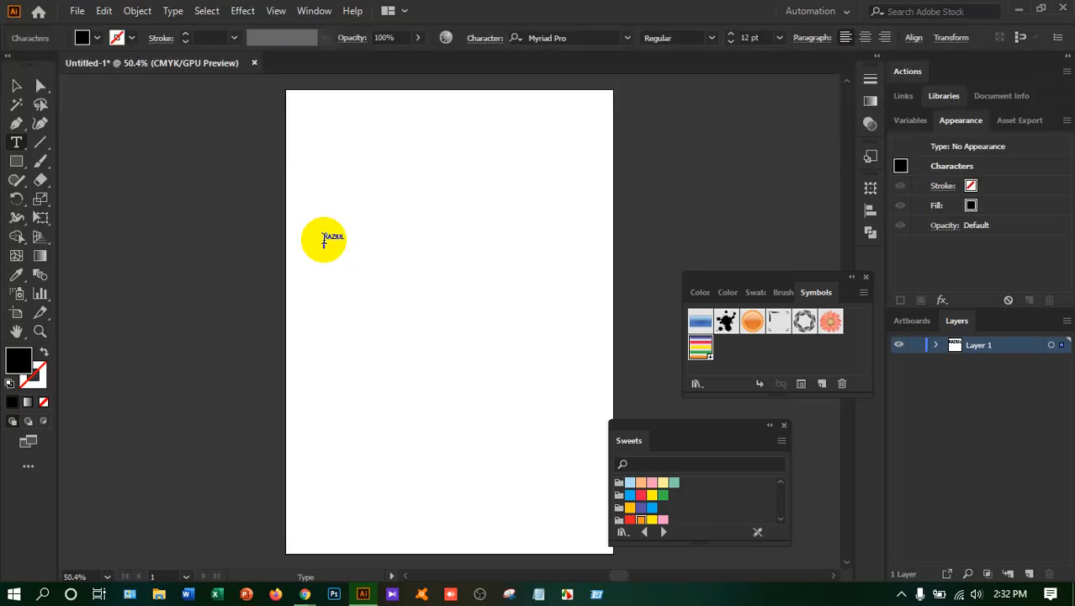
{"action": "left_click_drag", "start_coordinate": [323, 236], "coordinate": [344, 246]}
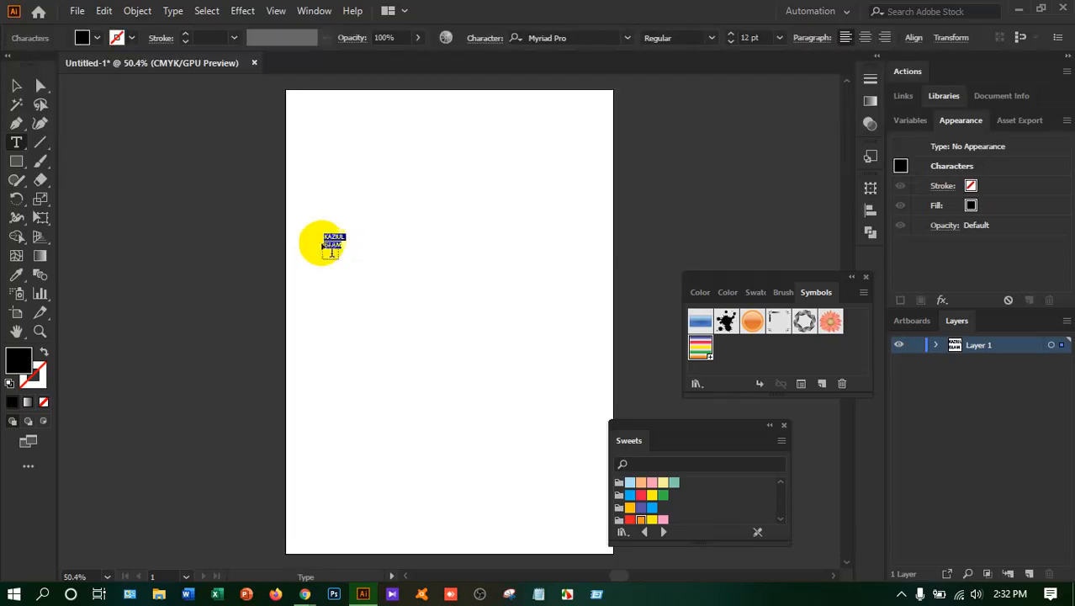
{"action": "left_click", "coordinate": [586, 37]}
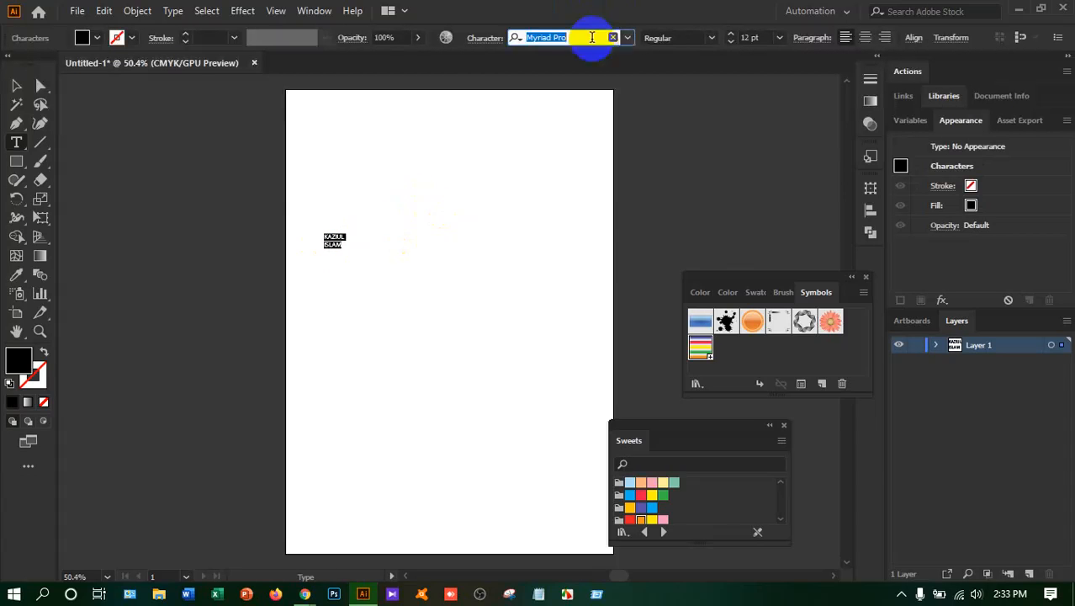
{"action": "left_click", "coordinate": [626, 38]}
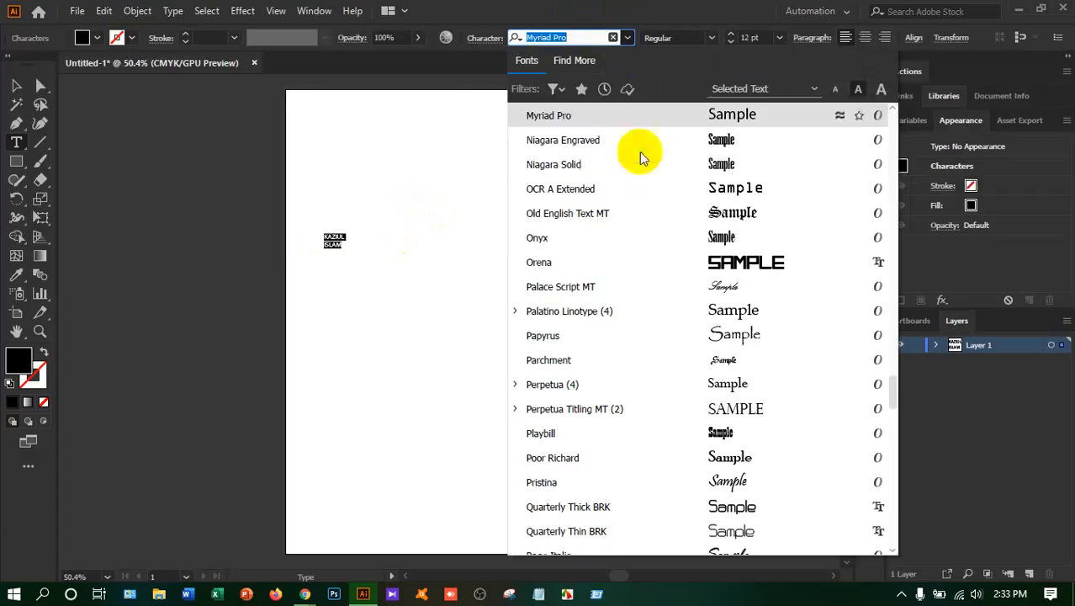
{"action": "left_click", "coordinate": [607, 265]}
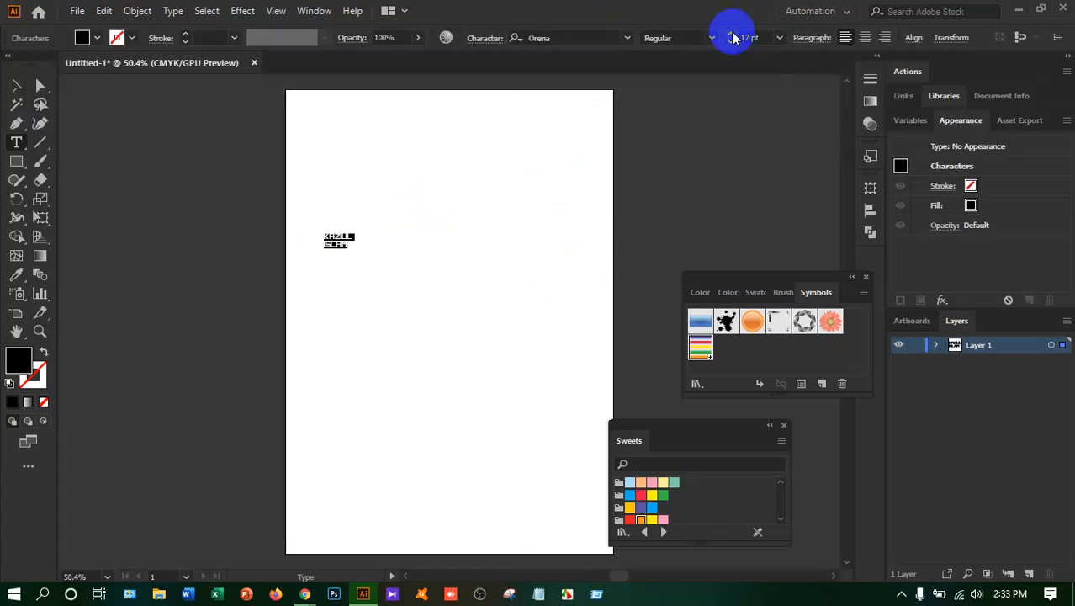
Enlarge the two-line name text to a font size of 71 pt
{"action": "left_click", "coordinate": [731, 35]}
{"action": "left_click", "coordinate": [731, 36]}
{"action": "left_click", "coordinate": [732, 35]}
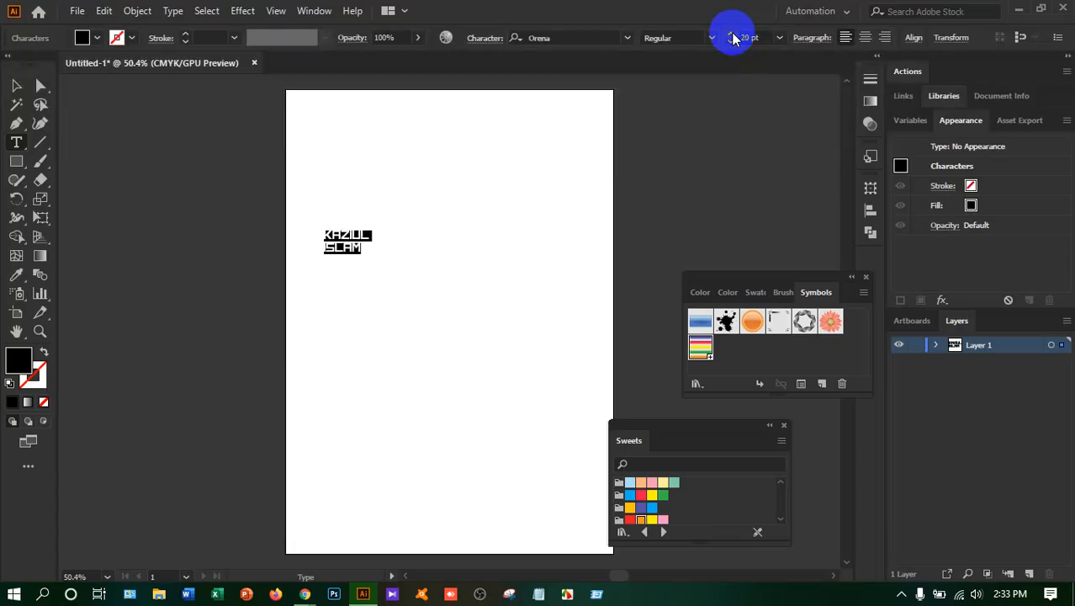
{"action": "left_click", "coordinate": [732, 36]}
{"action": "left_click", "coordinate": [732, 35]}
{"action": "left_click", "coordinate": [732, 35]}
{"action": "left_click", "coordinate": [732, 35]}
{"action": "left_click_drag", "start_coordinate": [767, 39], "coordinate": [736, 40]}
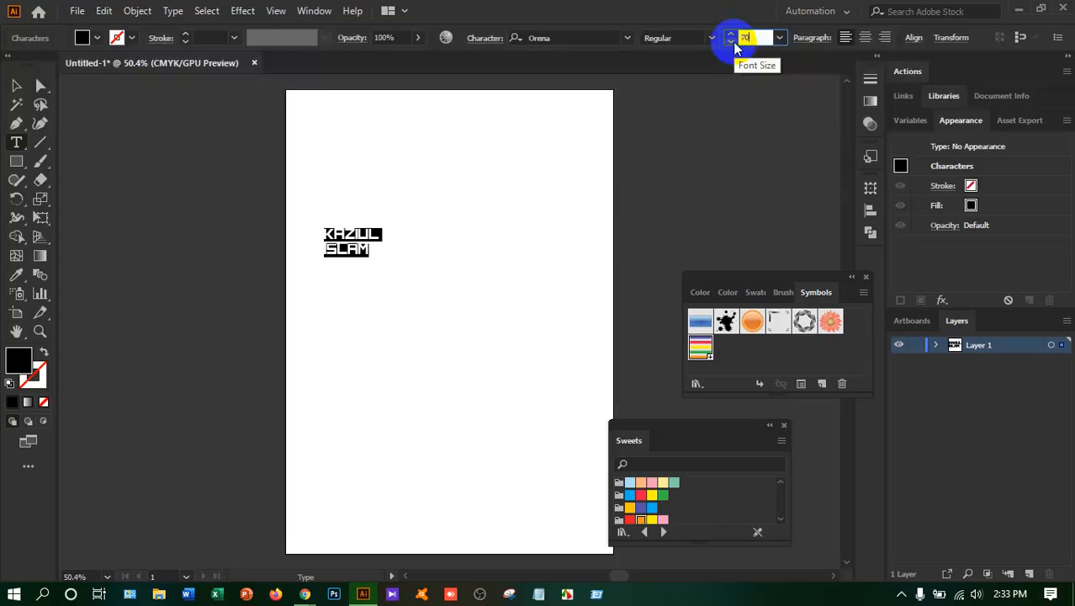
{"action": "key", "text": "Return"}
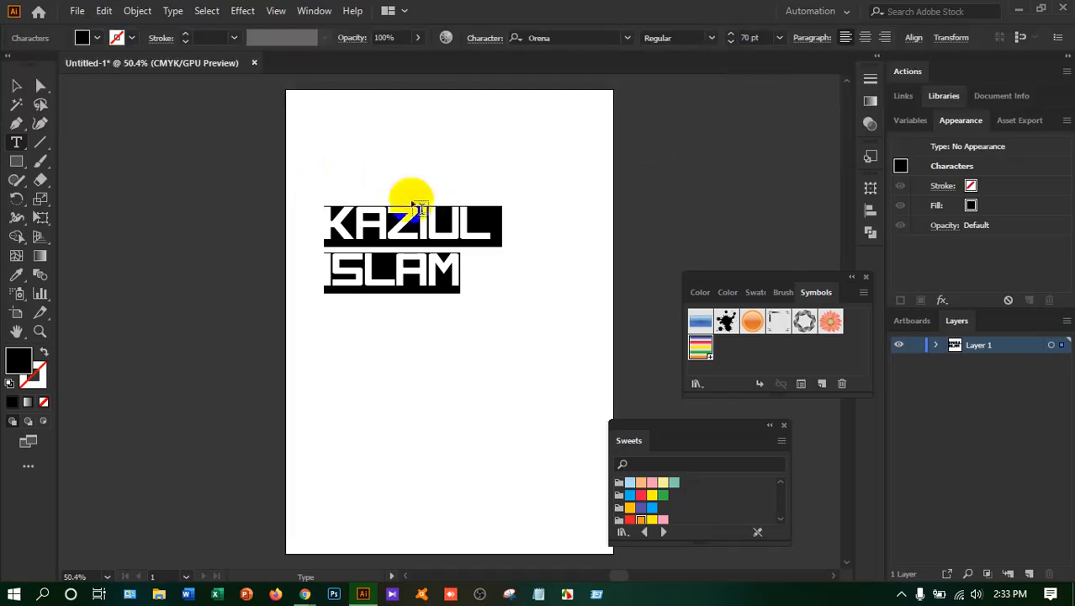
{"action": "left_click", "coordinate": [733, 36]}
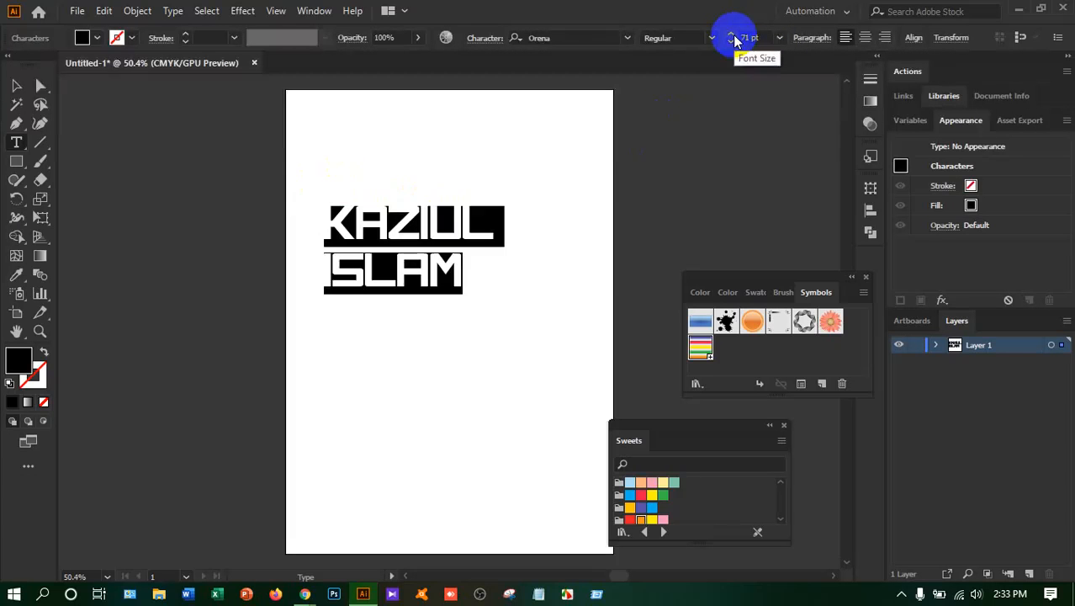
{"action": "key", "text": "Up"}
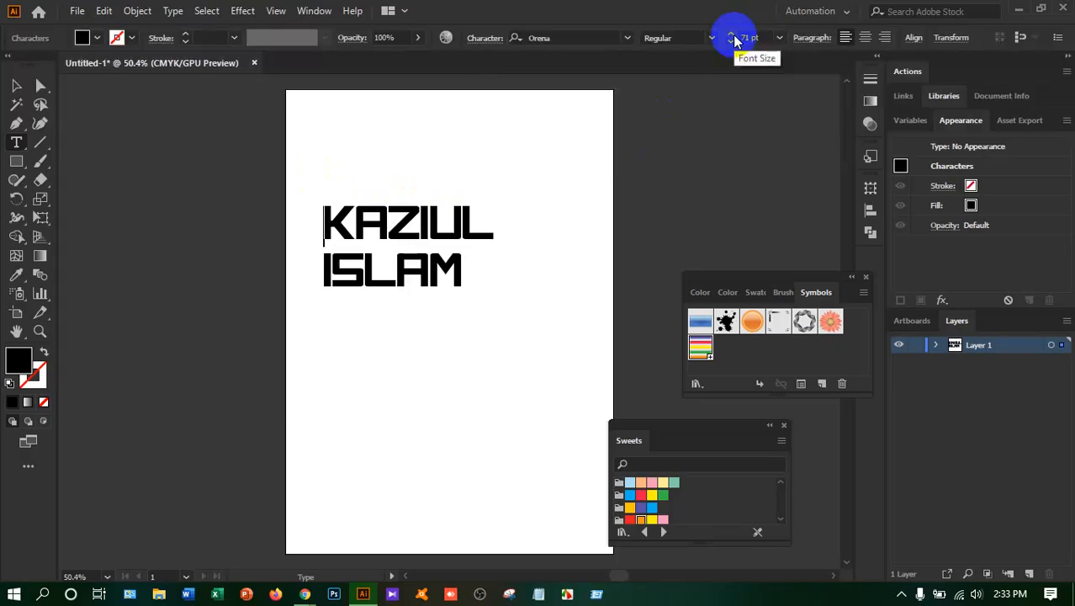
Fill the name text with the red swatch from the Sweets library, trying purple first
{"action": "left_click", "coordinate": [17, 86]}
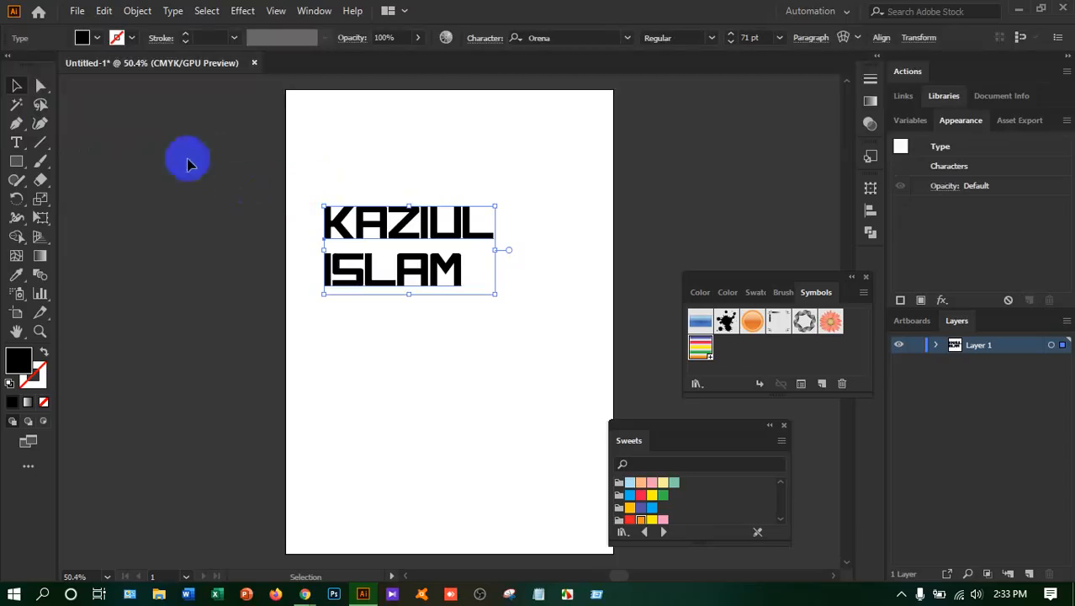
{"action": "left_click", "coordinate": [641, 507]}
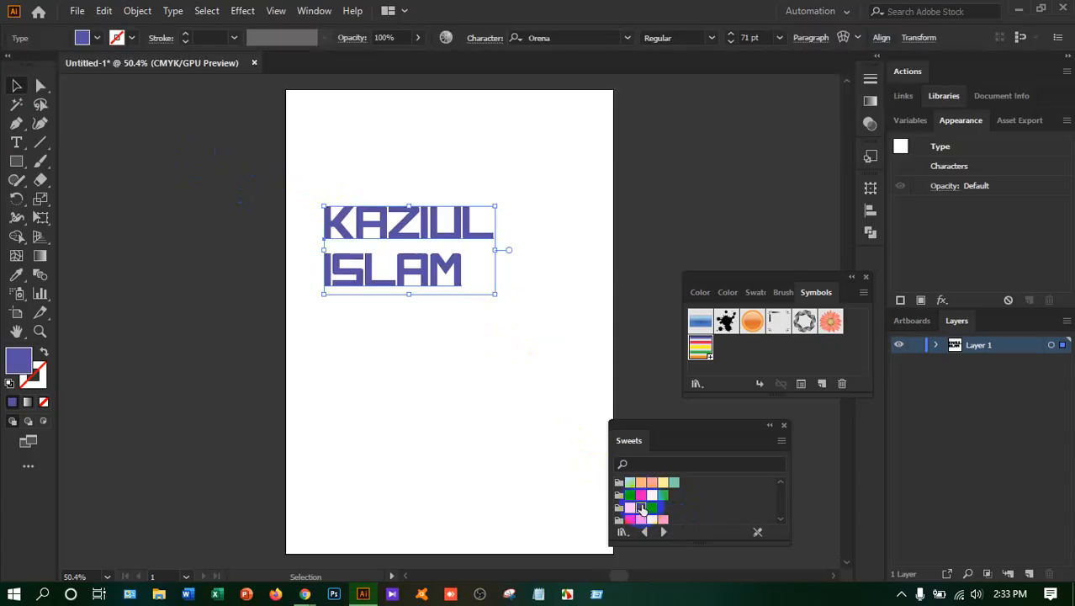
{"action": "left_click", "coordinate": [640, 494]}
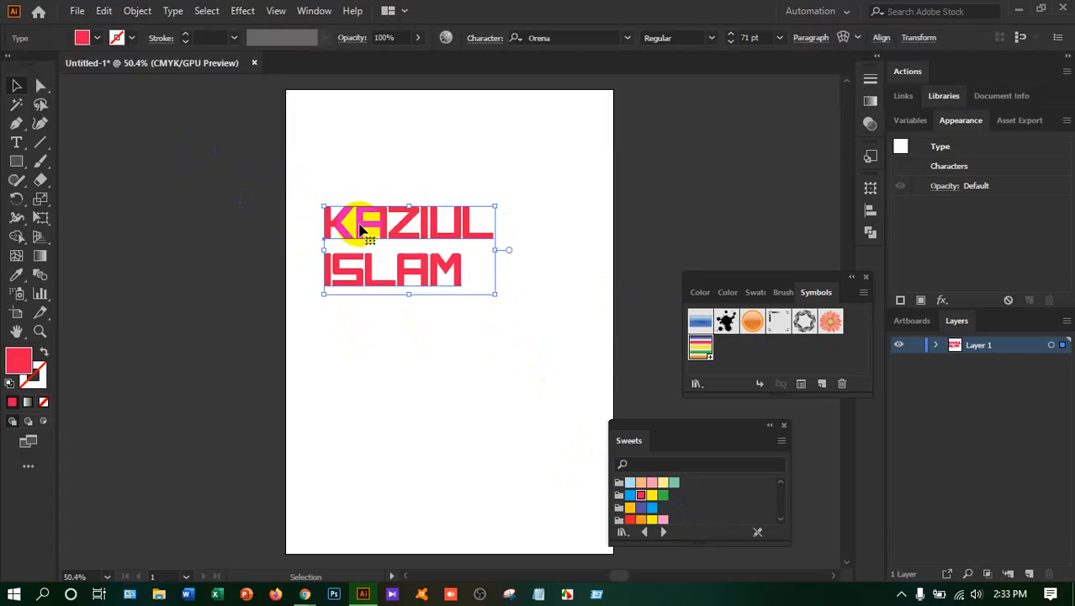
Save the red name text as a dynamic symbol named with the person's first name and delete the original from the artboard
{"action": "left_click_drag", "start_coordinate": [360, 229], "coordinate": [728, 363]}
{"action": "left_click_drag", "start_coordinate": [751, 357], "coordinate": [748, 357]}
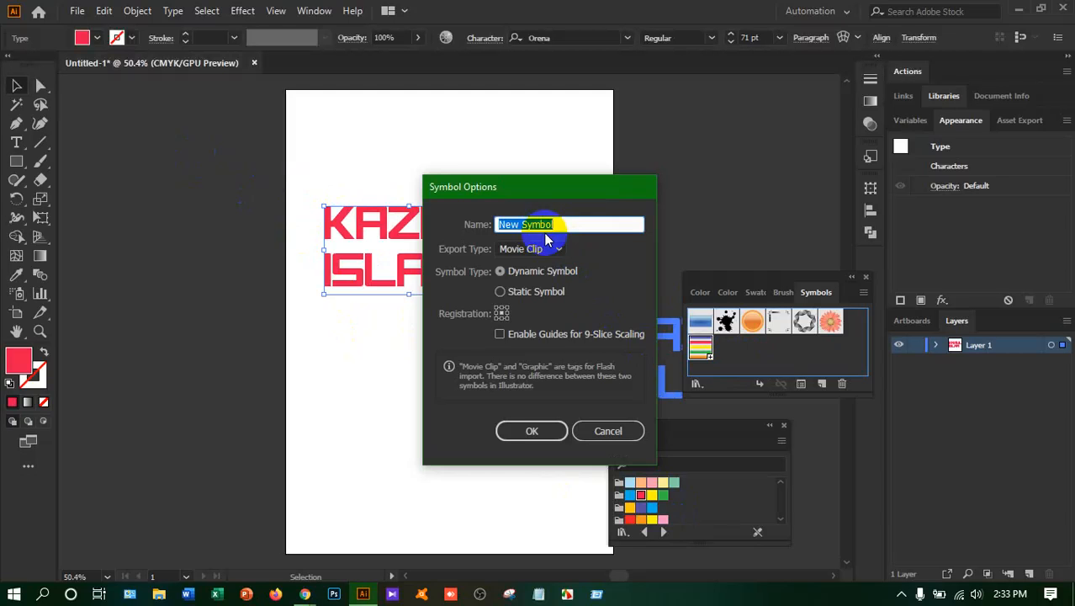
{"action": "type", "text": "kA"}
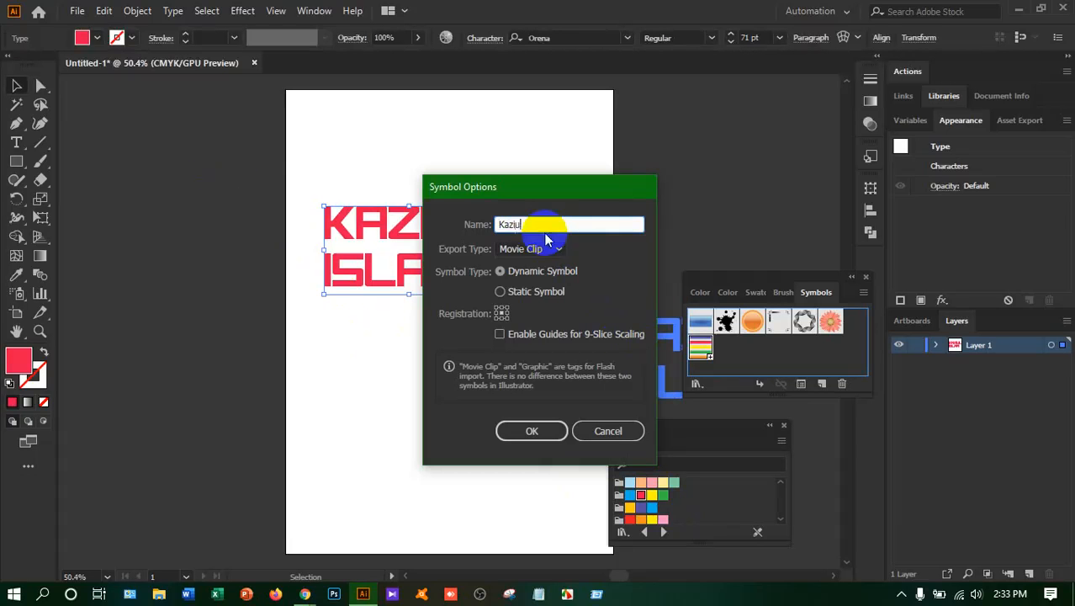
{"action": "left_click", "coordinate": [531, 431]}
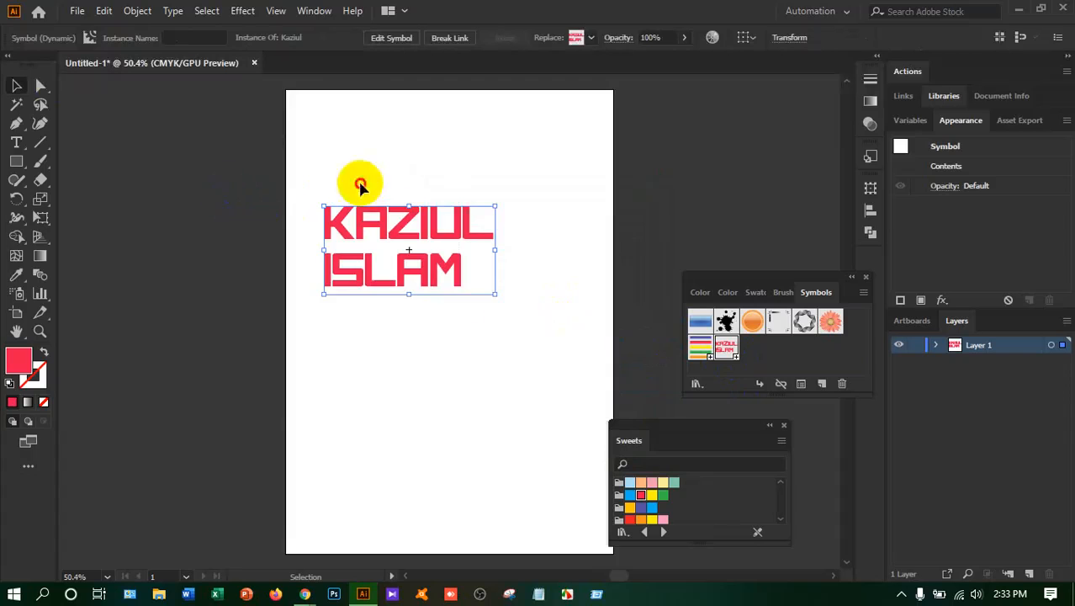
{"action": "key", "text": "Delete"}
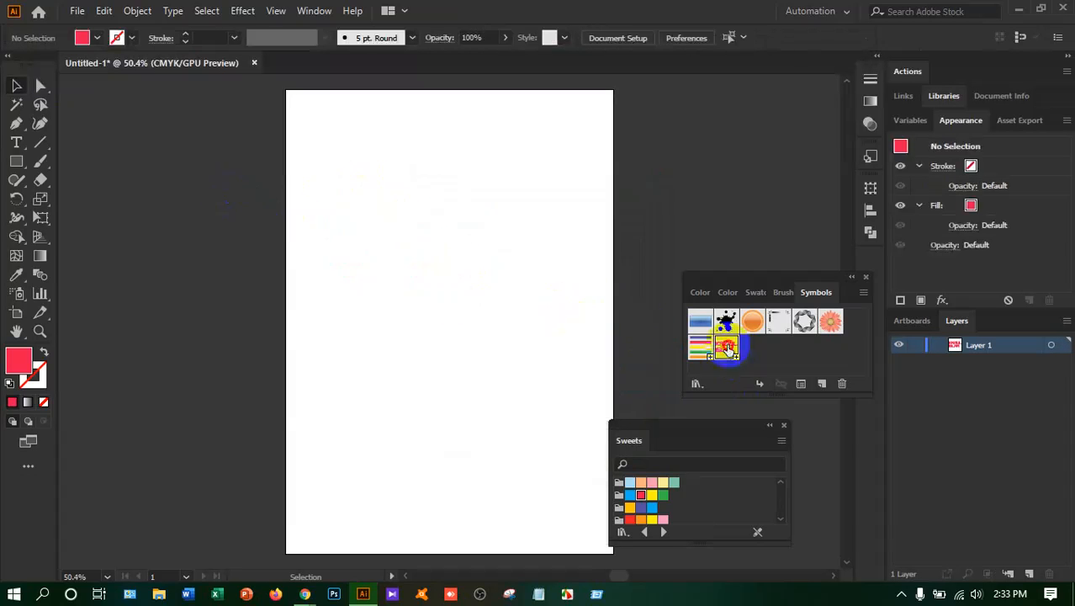
Try placing the name symbol, flipping it, enlarging it to nearly the artboard's width, and deleting the instance
{"action": "left_click_drag", "start_coordinate": [725, 347], "coordinate": [345, 261]}
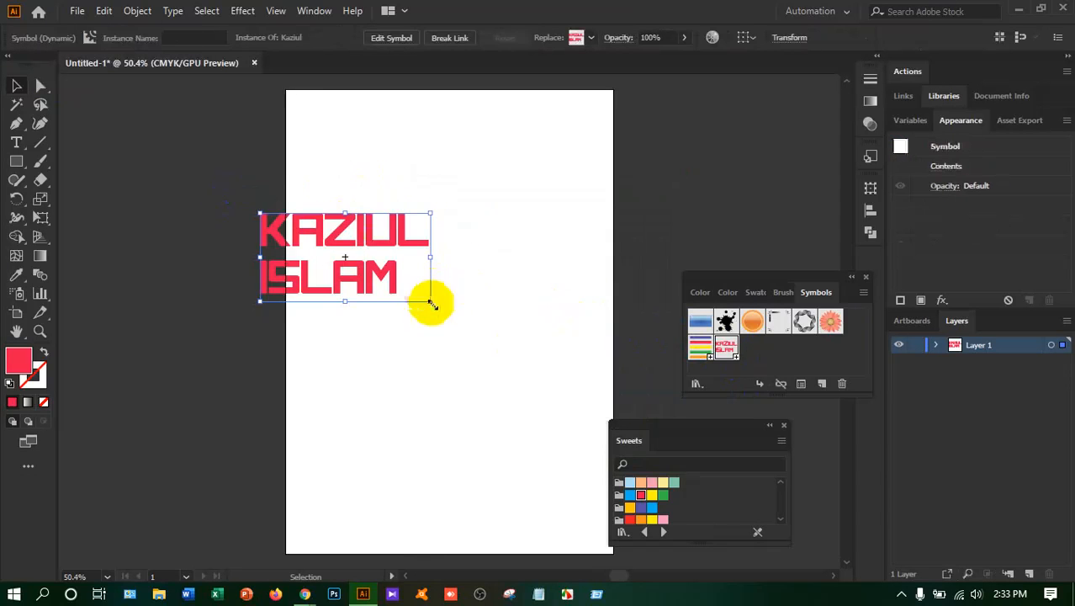
{"action": "left_click_drag", "start_coordinate": [430, 301], "coordinate": [99, 143]}
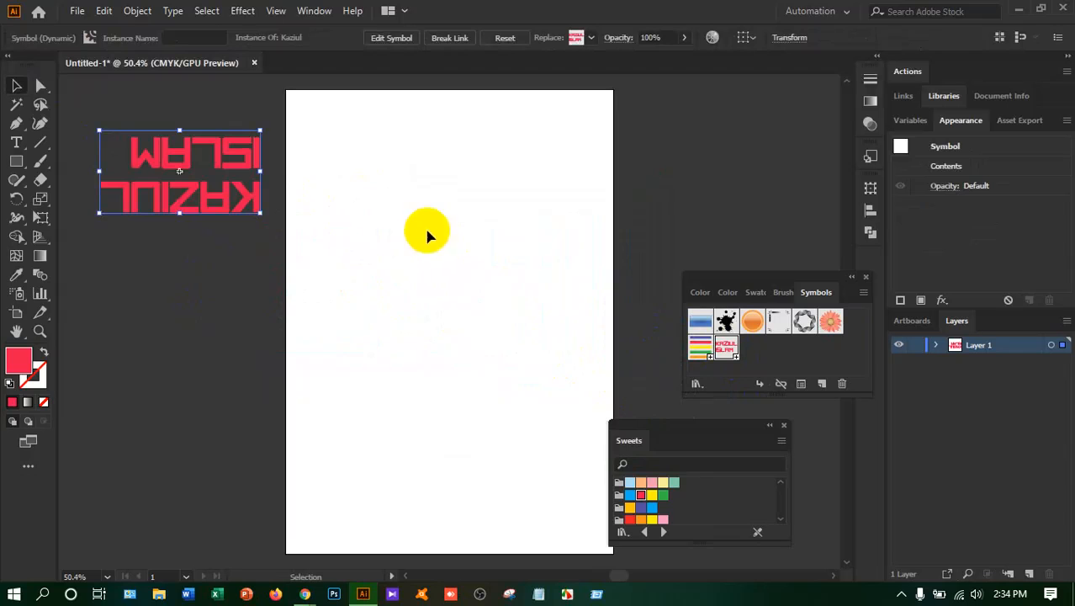
{"action": "left_click_drag", "start_coordinate": [220, 143], "coordinate": [447, 201]}
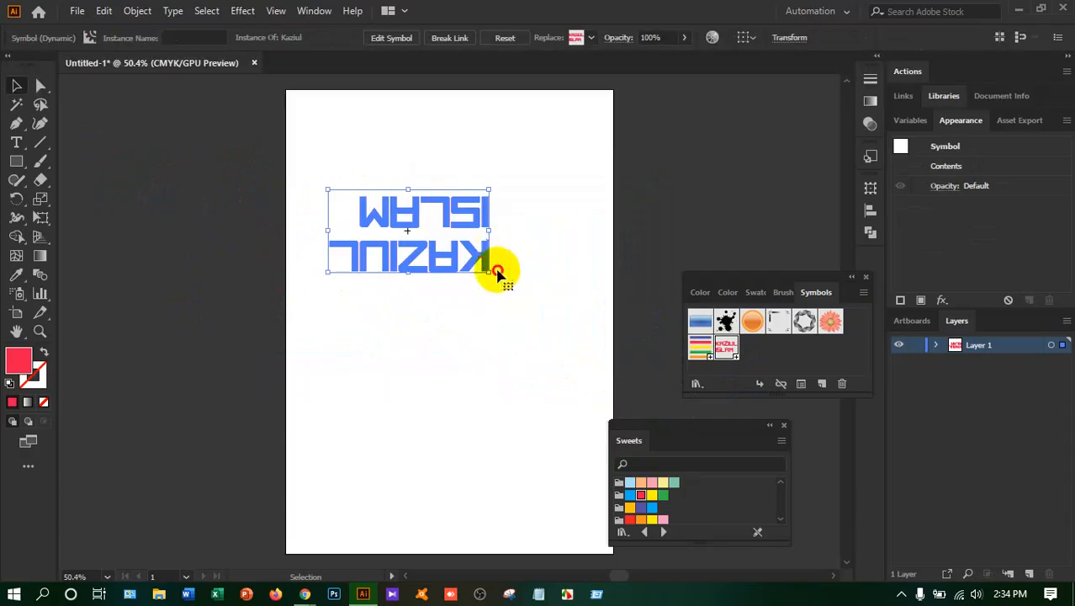
{"action": "left_click_drag", "start_coordinate": [497, 273], "coordinate": [645, 365]}
{"action": "left_click_drag", "start_coordinate": [576, 259], "coordinate": [523, 236]}
{"action": "left_click", "coordinate": [683, 192]}
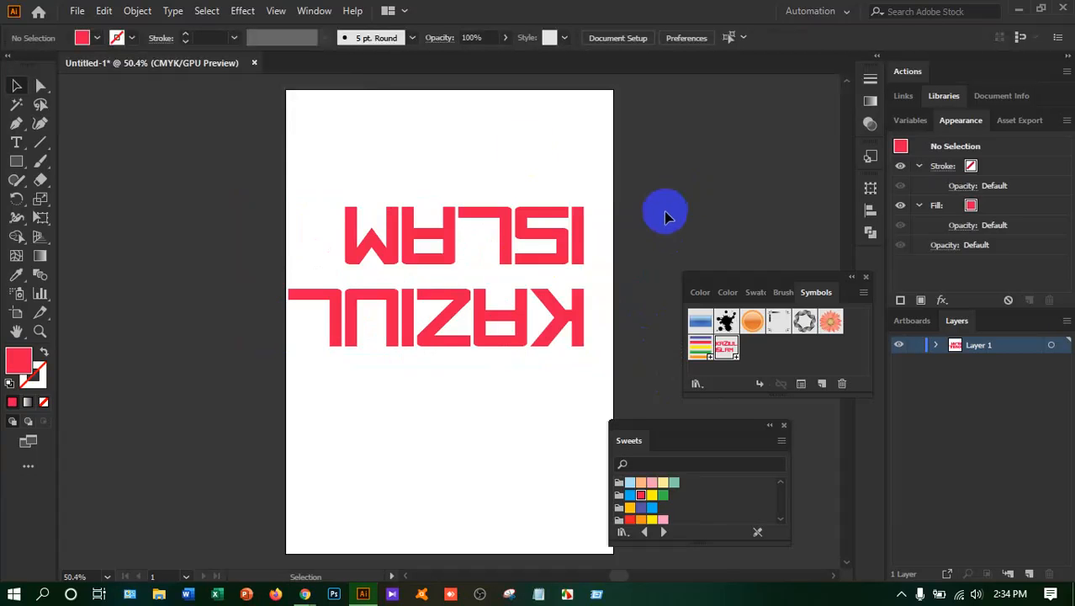
{"action": "left_click_drag", "start_coordinate": [528, 286], "coordinate": [530, 290]}
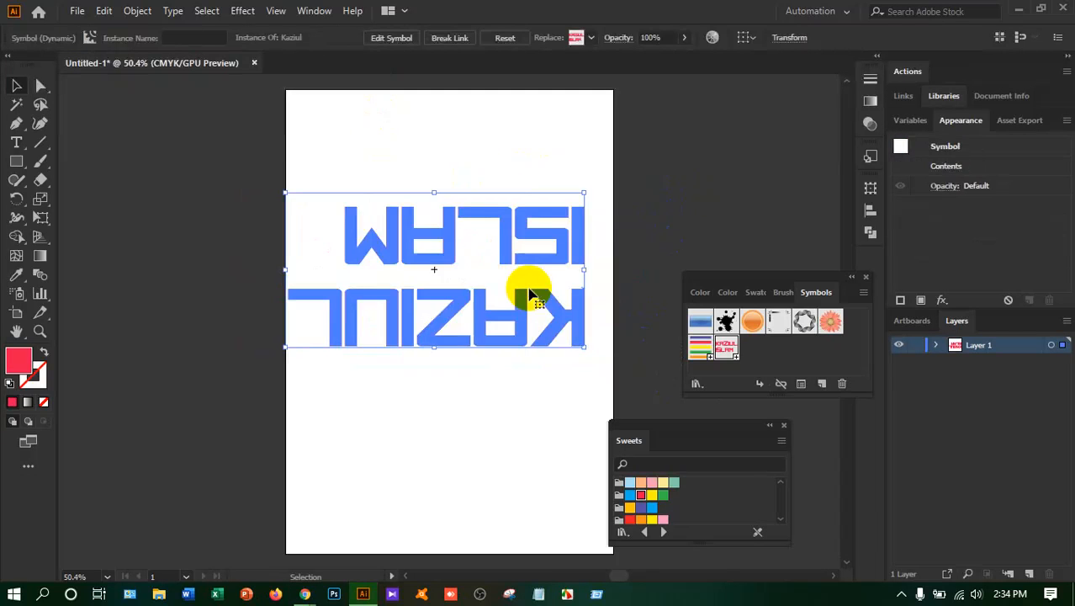
{"action": "key", "text": "Delete"}
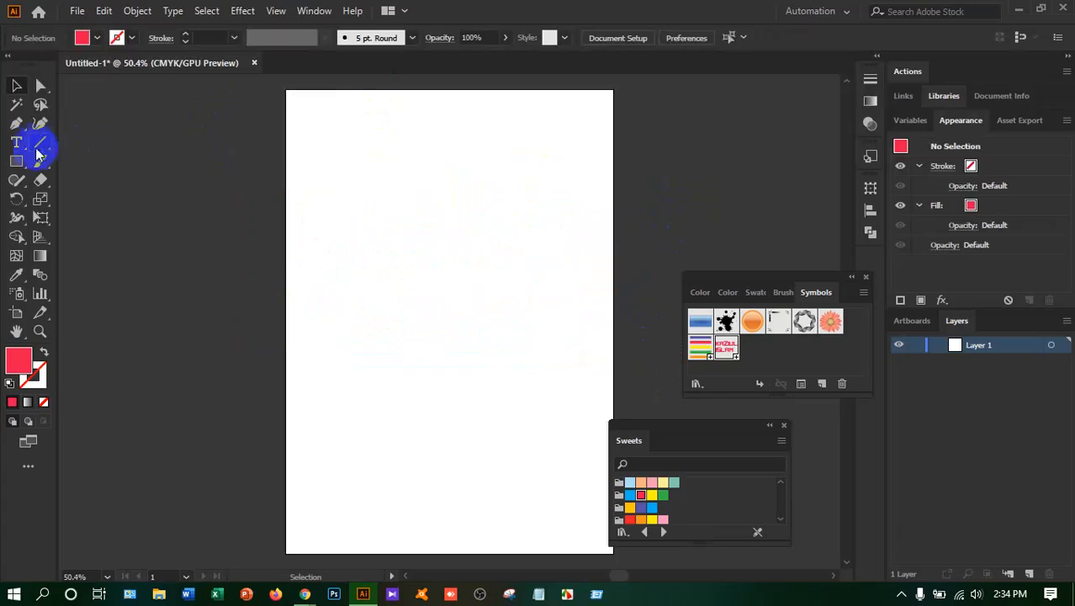
Add a point text object reading LEDP in the upper part of the artboard and start a second line
{"action": "left_click", "coordinate": [17, 143]}
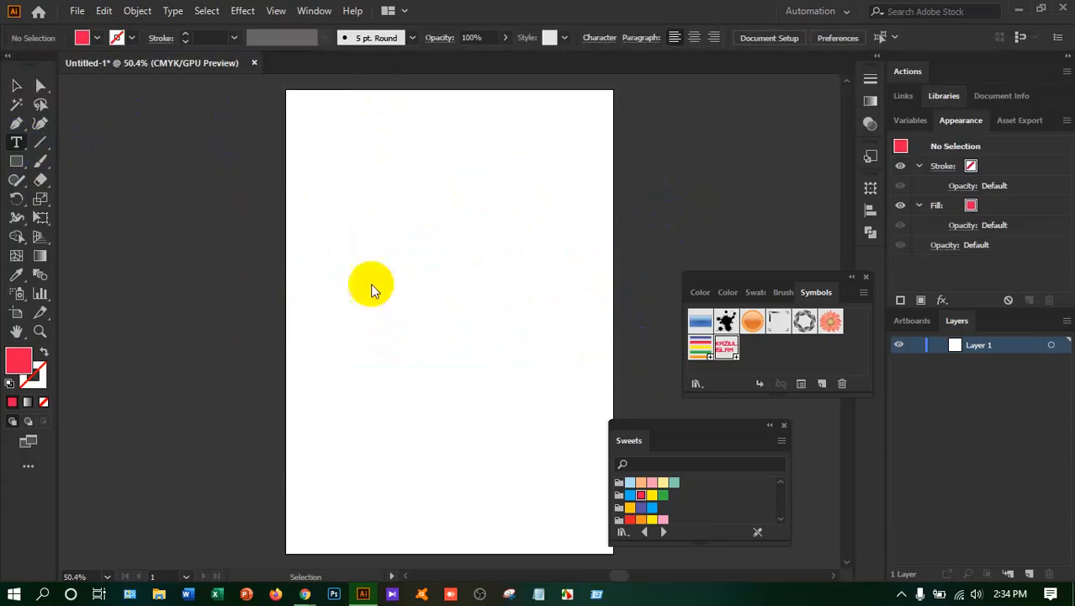
{"action": "left_click", "coordinate": [336, 242]}
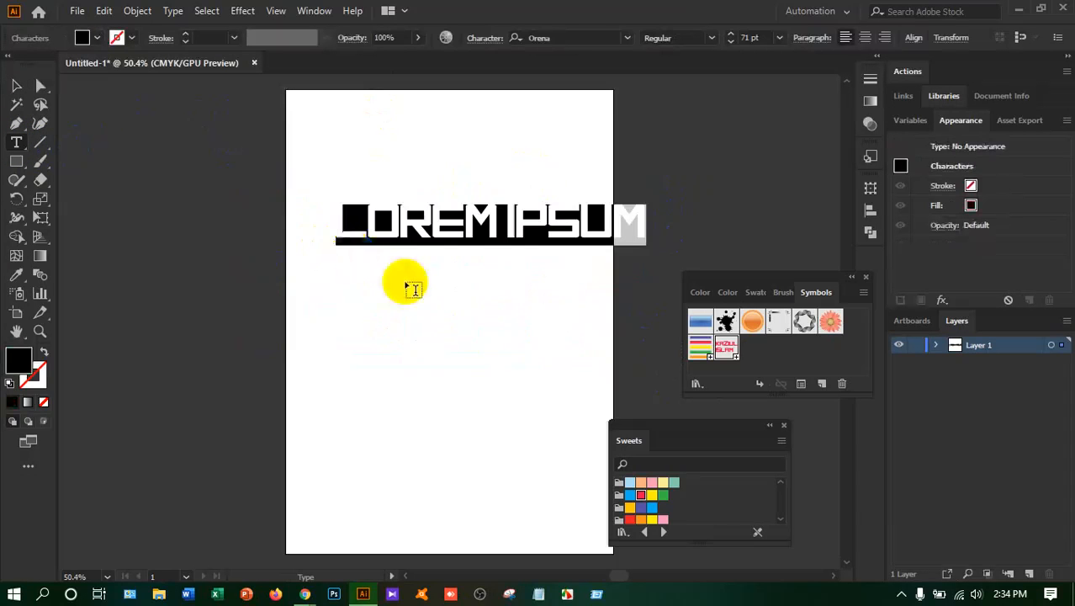
{"action": "key", "text": "BackSpace"}
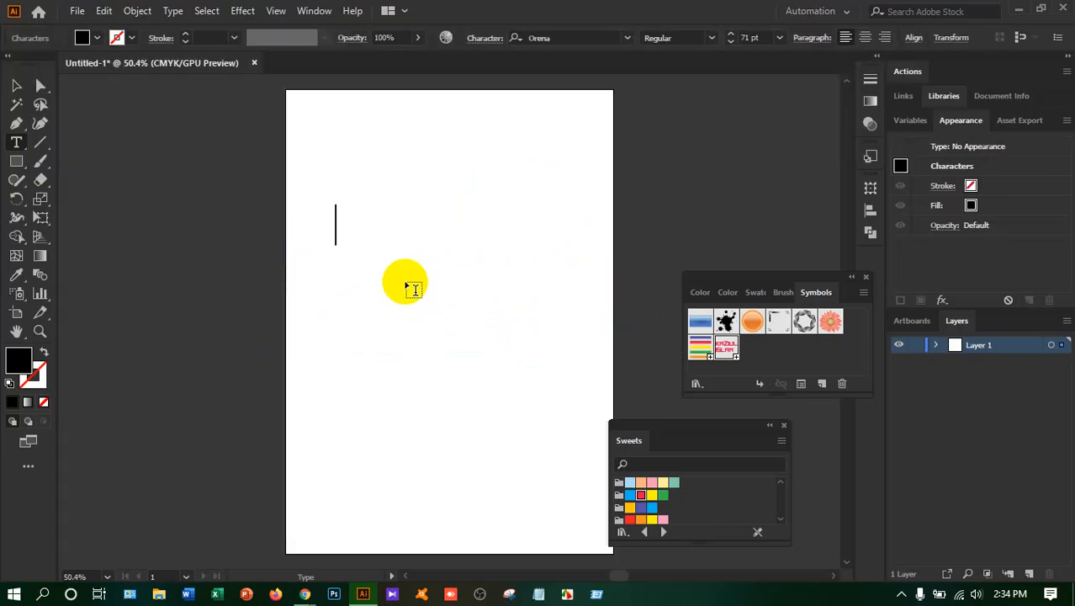
{"action": "type", "text": "LEOP"}
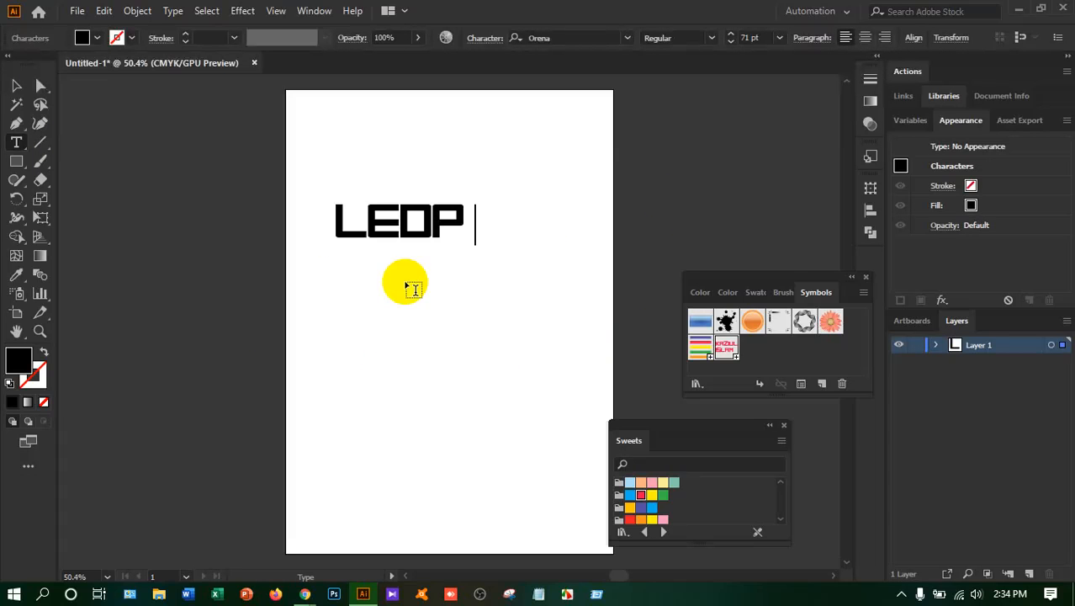
{"action": "key", "text": "BackSpace"}
{"action": "key", "text": "Return"}
{"action": "key", "text": "ctrl+a"}
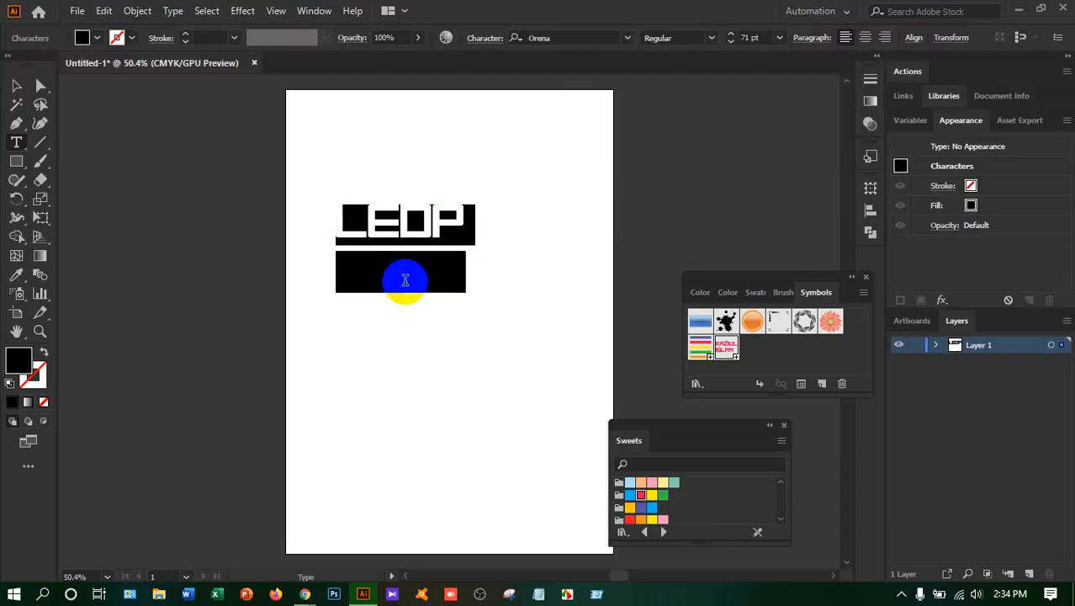
{"action": "left_click", "coordinate": [465, 221]}
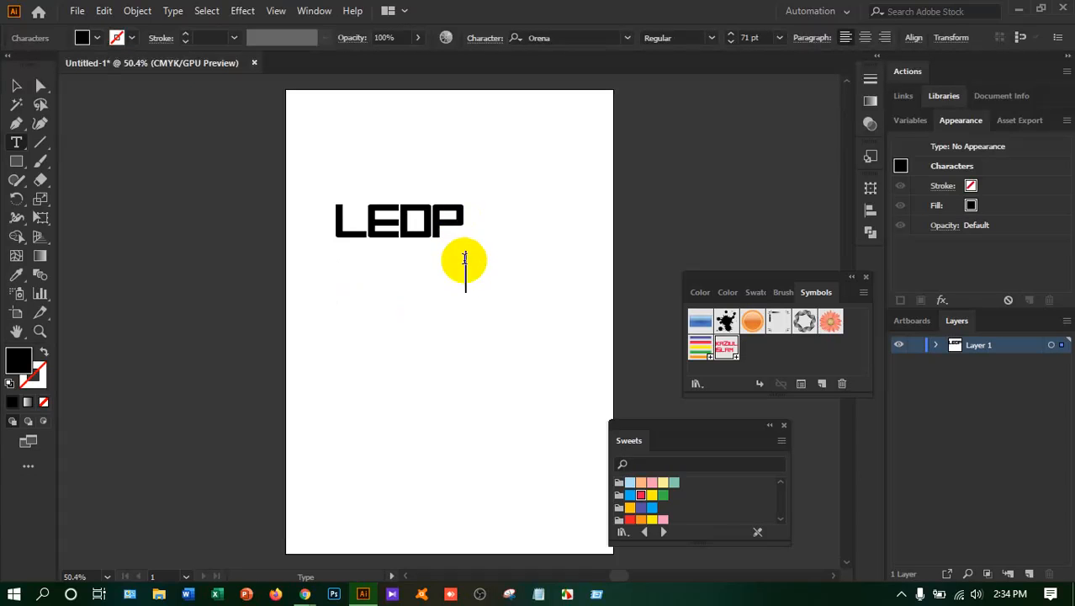
Remove the second line and trailing characters, then restore the single line of text to LEDP
{"action": "key", "text": "BackSpace"}
{"action": "key", "text": "BackSpace"}
{"action": "key", "text": "BackSpace"}
{"action": "key", "text": "BackSpace"}
{"action": "key", "text": "BackSpace"}
{"action": "key", "text": "BackSpace"}
{"action": "key", "text": "BackSpace"}
{"action": "key", "text": "BackSpace"}
{"action": "key", "text": "BackSpace"}
{"action": "key", "text": "BackSpace"}
{"action": "key", "text": "BackSpace"}
{"action": "key", "text": "BackSpace"}
{"action": "key", "text": "BackSpace"}
{"action": "key", "text": "BackSpace"}
{"action": "key", "text": "BackSpace"}
{"action": "key", "text": "BackSpace"}
{"action": "key", "text": "BackSpace"}
{"action": "key", "text": "BackSpace"}
{"action": "key", "text": "BackSpace"}
{"action": "key", "text": "BackSpace"}
{"action": "key", "text": "BackSpace"}
{"action": "key", "text": "BackSpace"}
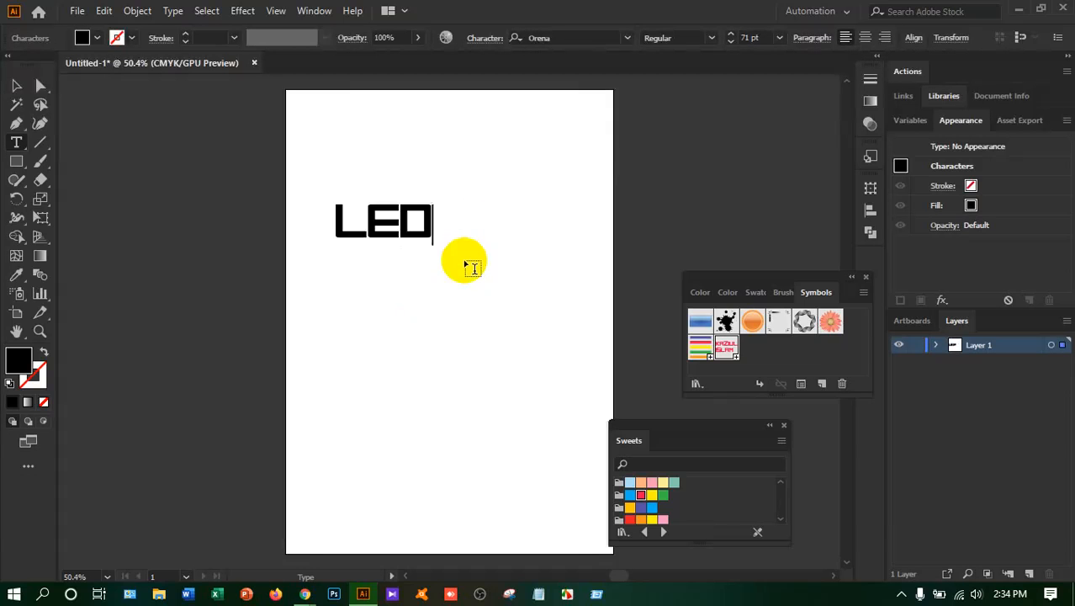
{"action": "type", "text": "LEOP"}
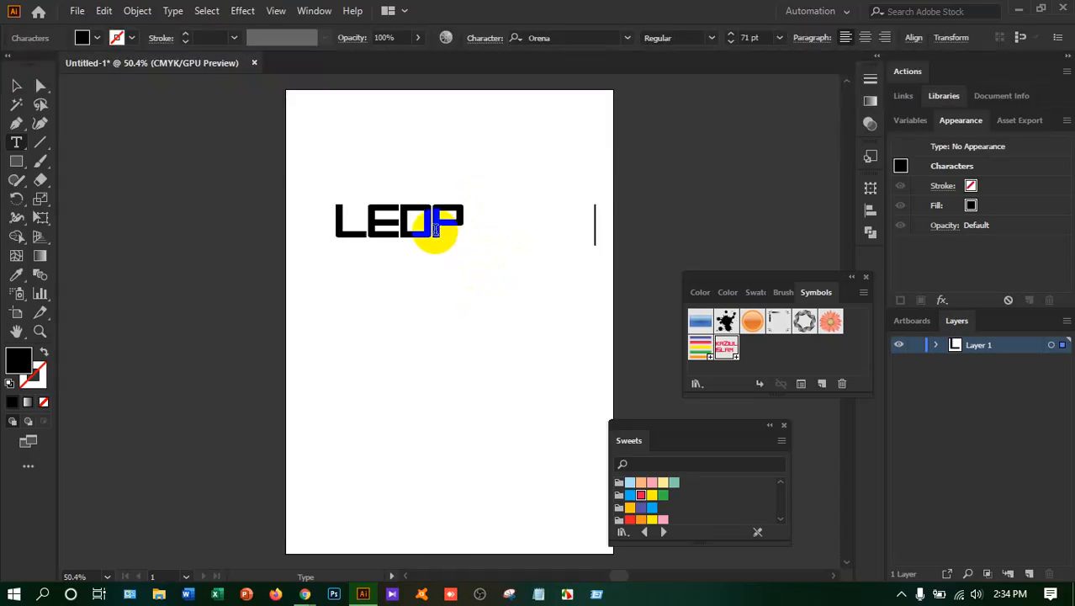
Fill the LEDP text with the blue swatch from the Sweets library, trying red and yellow-orange swatches first
{"action": "key", "text": "ctrl+a"}
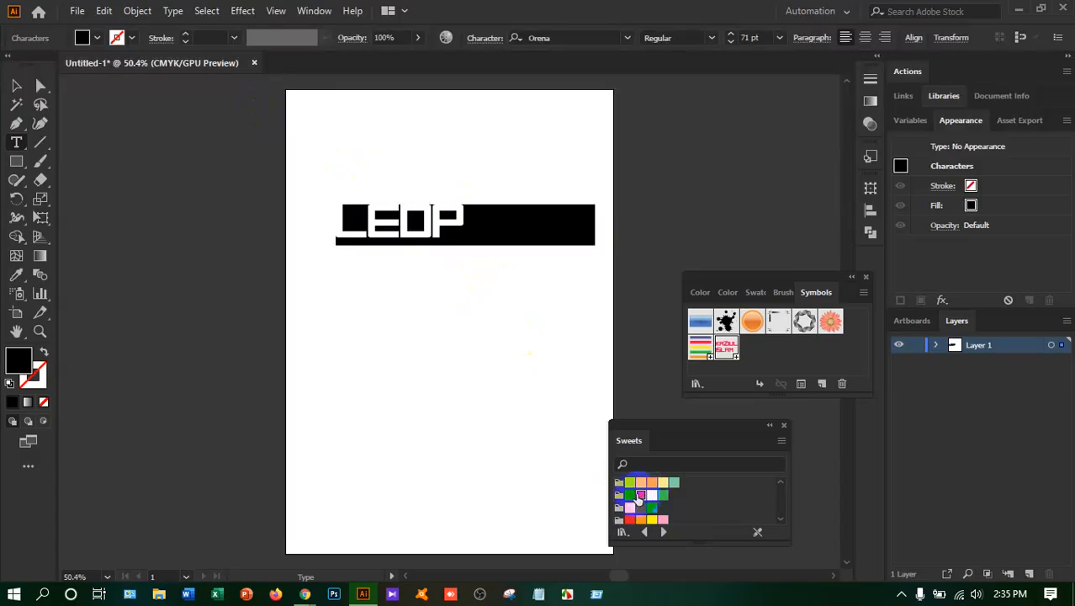
{"action": "left_click", "coordinate": [641, 495]}
{"action": "left_click", "coordinate": [630, 508]}
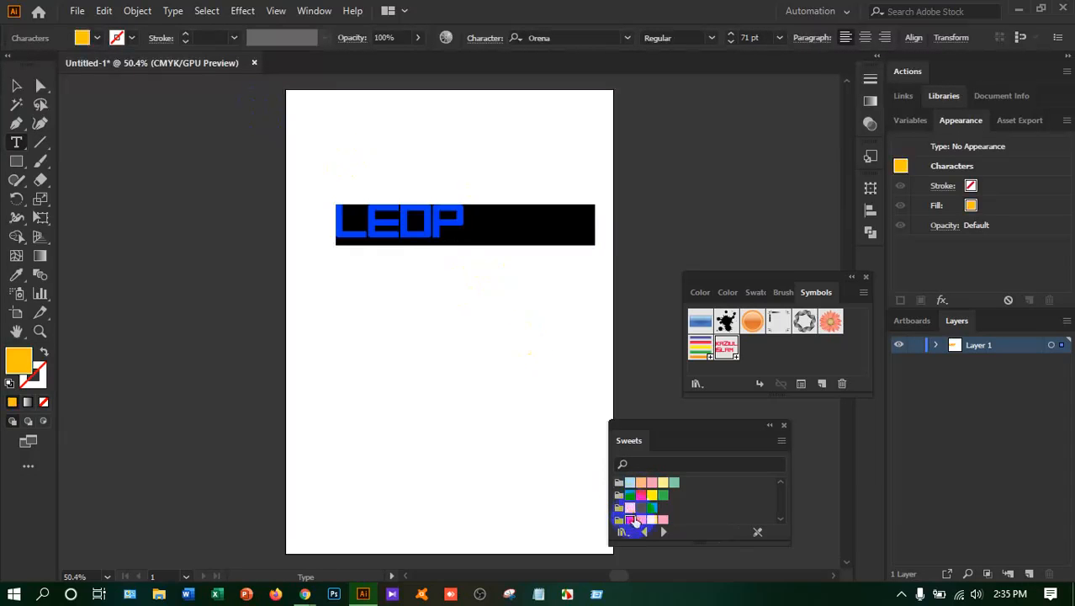
{"action": "left_click", "coordinate": [630, 519]}
{"action": "left_click", "coordinate": [652, 507]}
Replace the blank space after LEDP with a second line reading PROJECT
{"action": "left_click", "coordinate": [457, 226]}
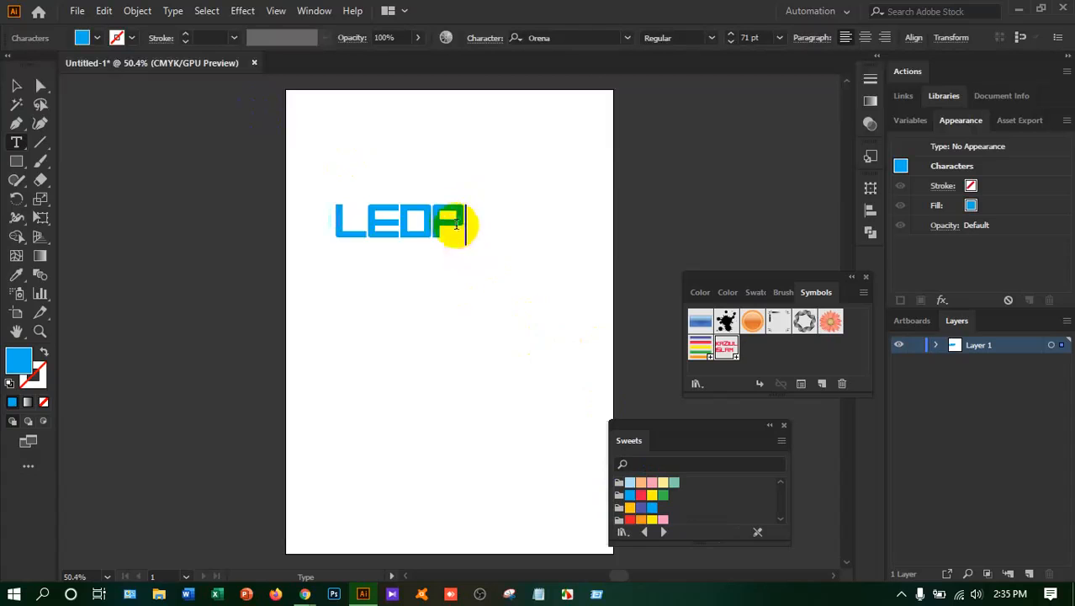
{"action": "left_click_drag", "start_coordinate": [467, 228], "coordinate": [608, 226]}
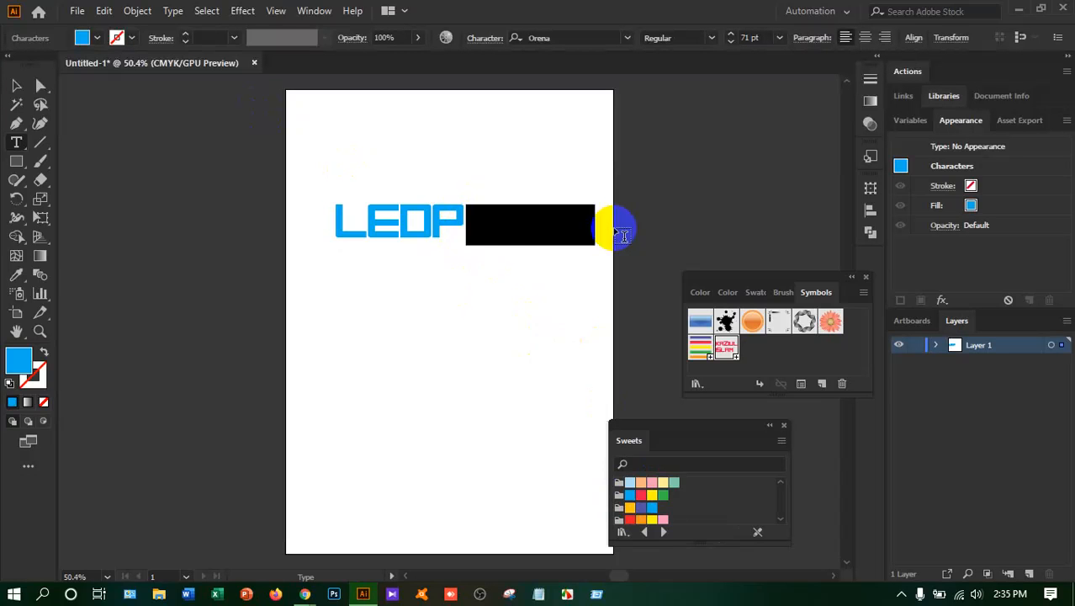
{"action": "key", "text": "BackSpace"}
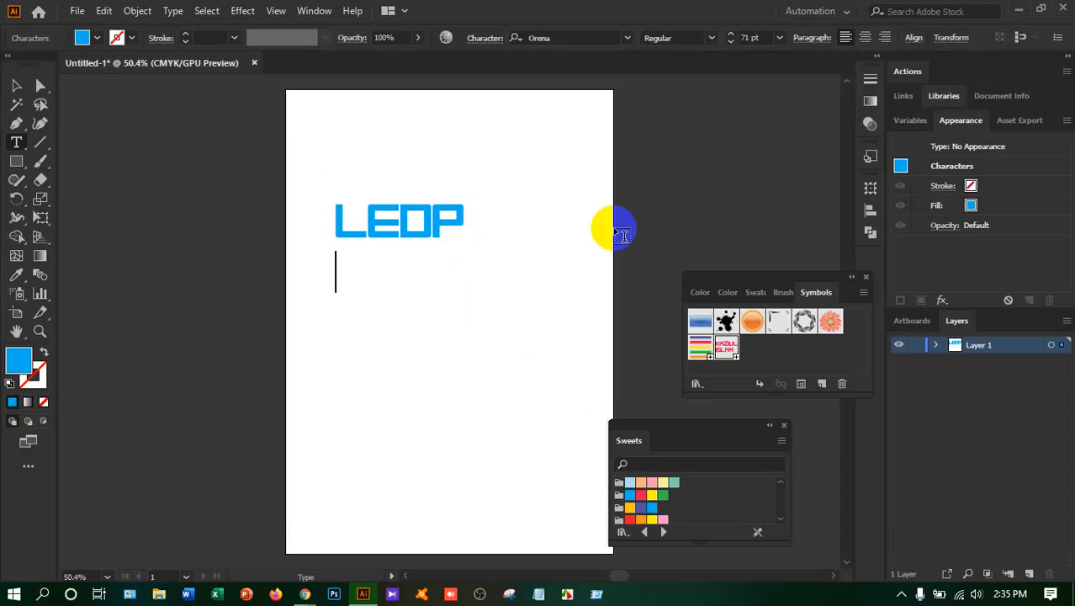
{"action": "type", "text": "PRO"}
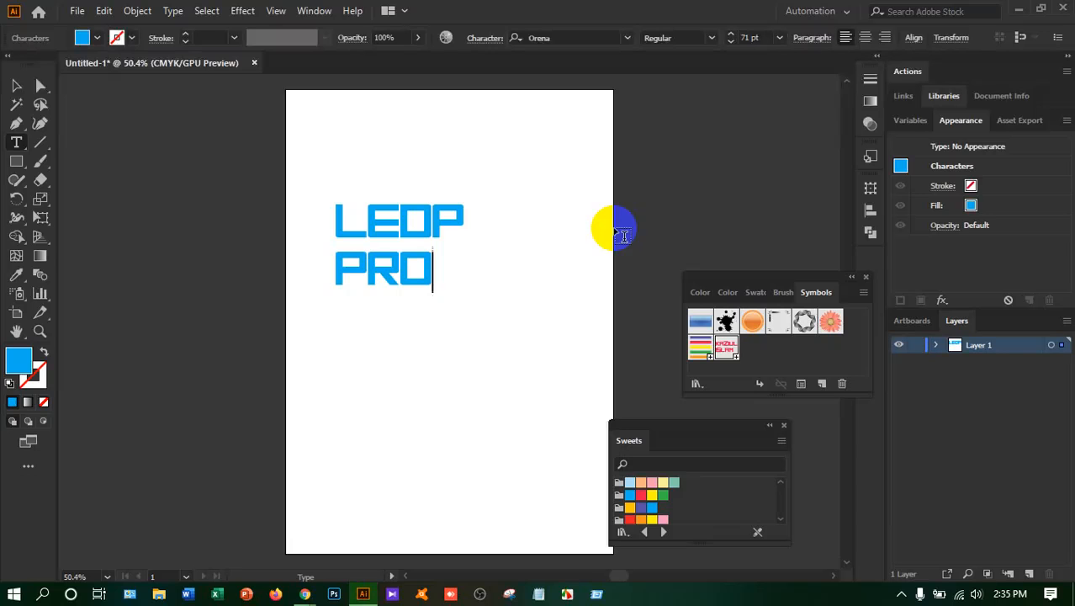
{"action": "type", "text": "JECT"}
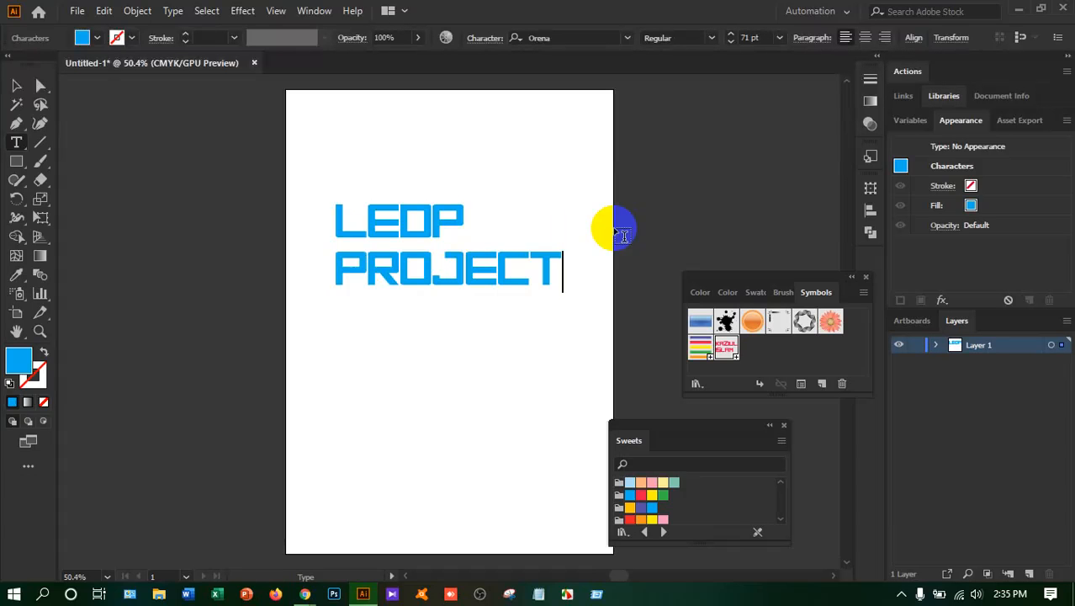
Fill both lines of the LEDP PROJECT text with the orange swatch from the Sweets library, trying red first
{"action": "key", "text": "ctrl+a"}
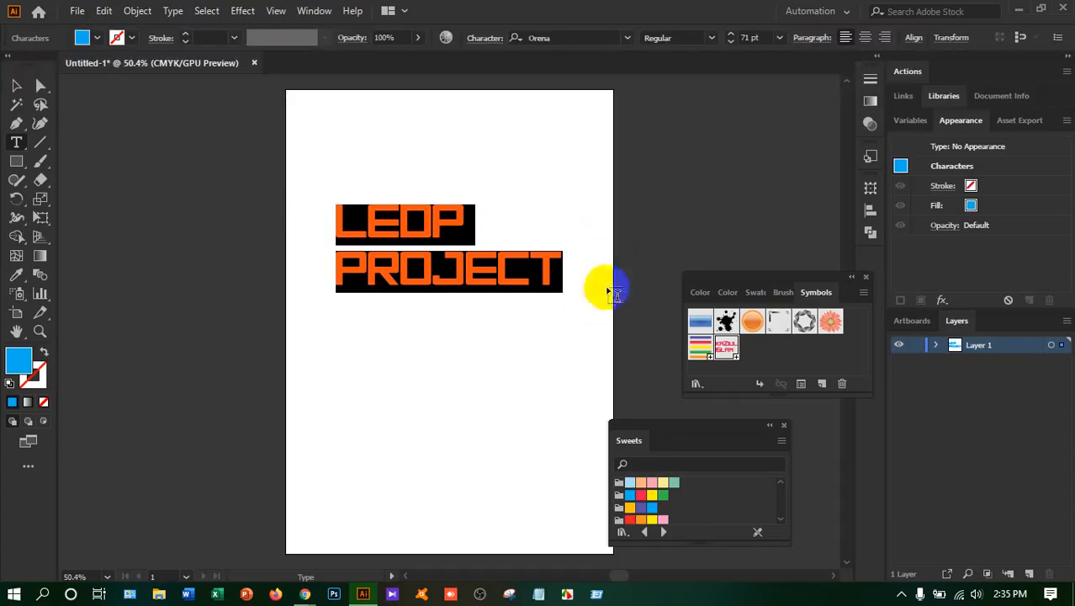
{"action": "left_click", "coordinate": [631, 519]}
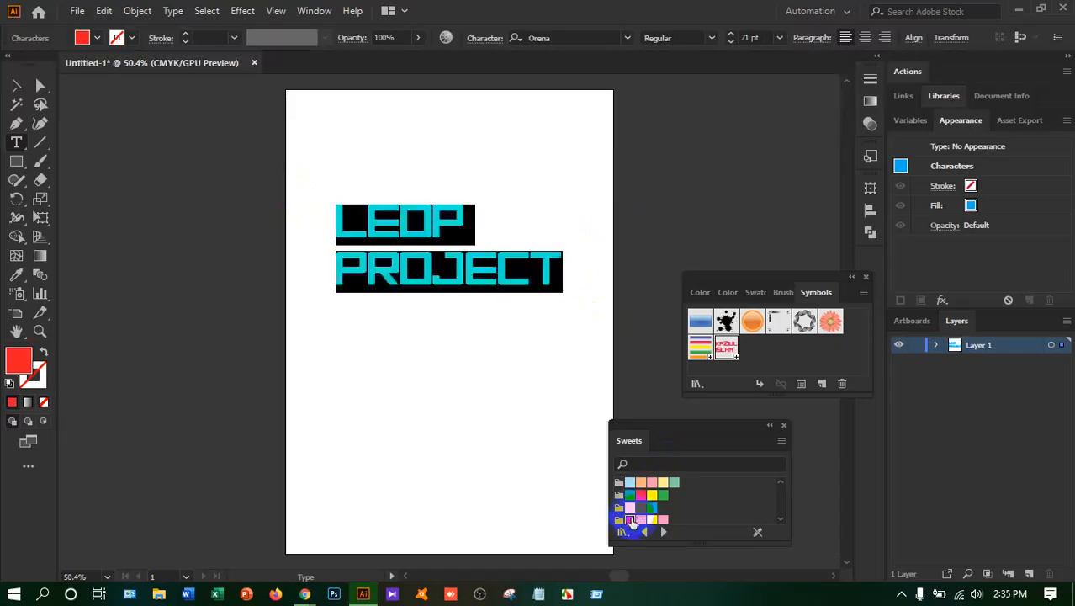
{"action": "left_click", "coordinate": [641, 519]}
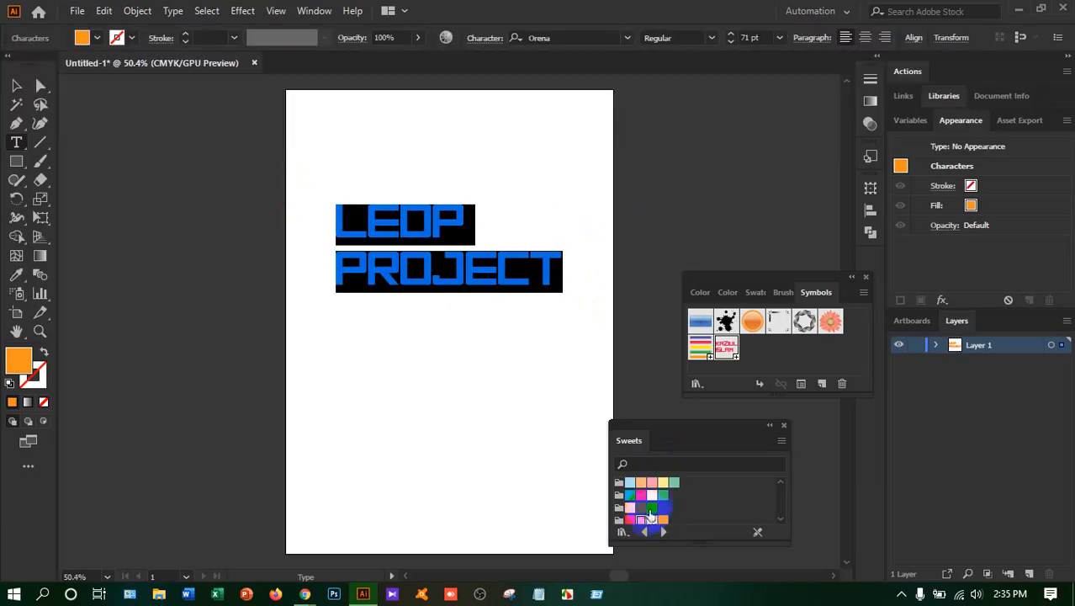
{"action": "left_click", "coordinate": [16, 85]}
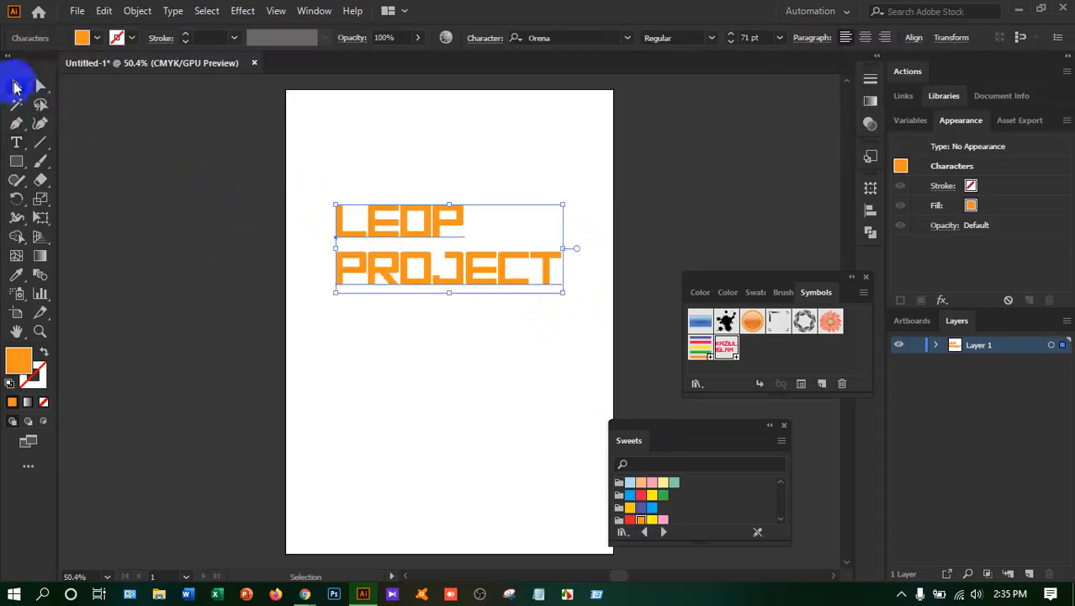
{"action": "left_click", "coordinate": [461, 368]}
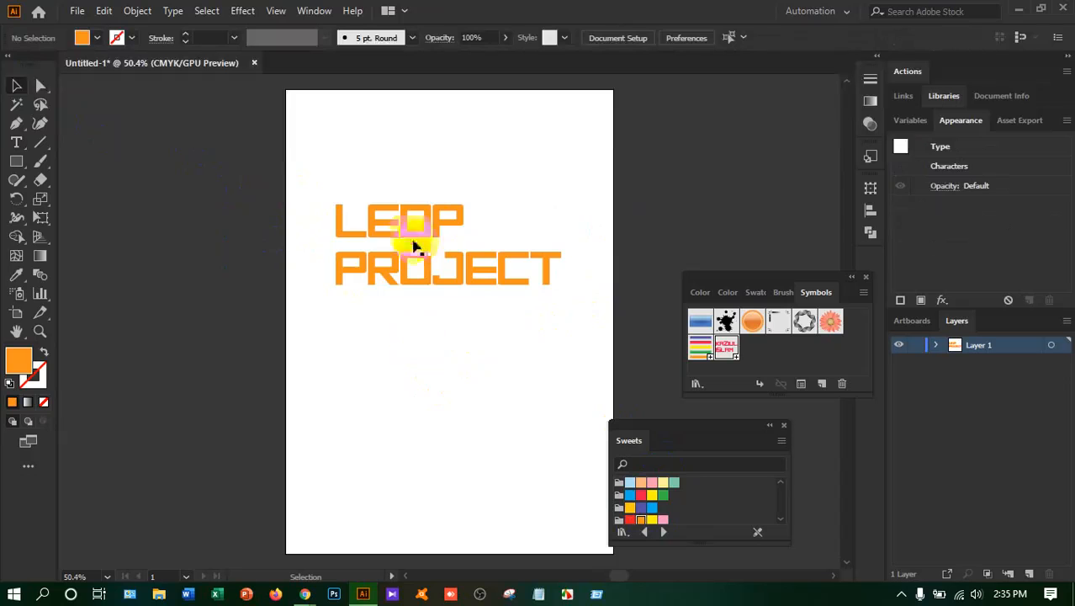
Save the orange LEDP PROJECT text as a dynamic symbol named Ledp and delete the original from the artboard
{"action": "left_click_drag", "start_coordinate": [569, 290], "coordinate": [756, 357]}
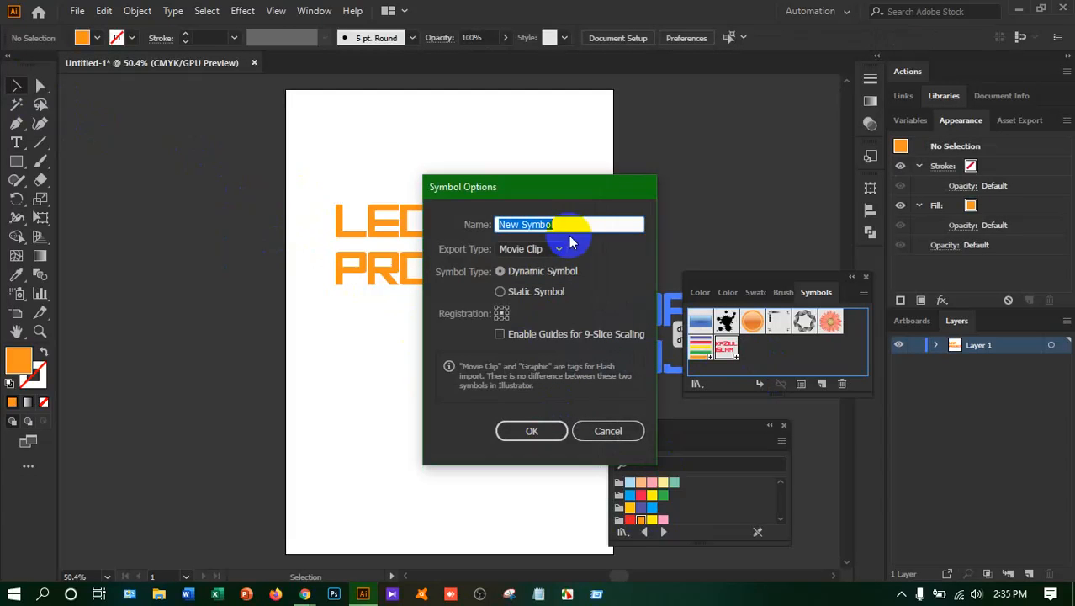
{"action": "type", "text": "L"}
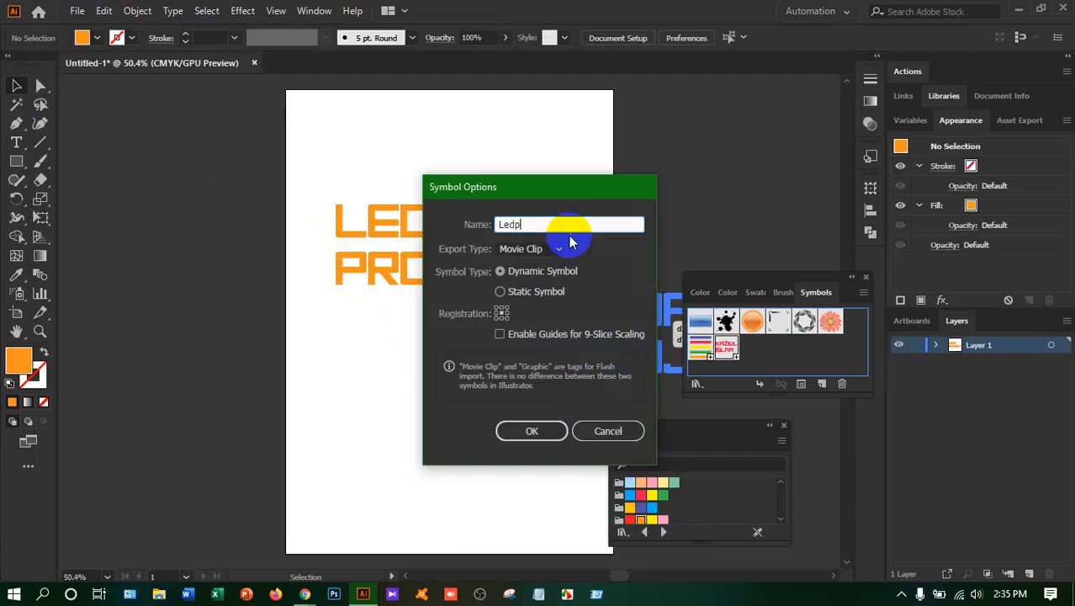
{"action": "type", "text": "edp"}
{"action": "left_click", "coordinate": [530, 430]}
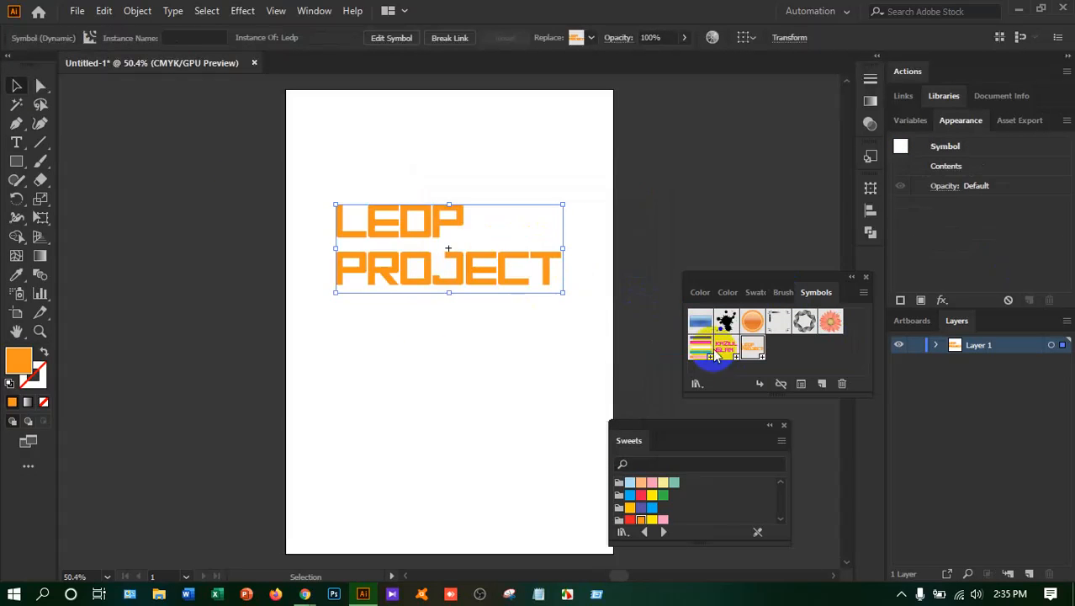
{"action": "key", "text": "Delete"}
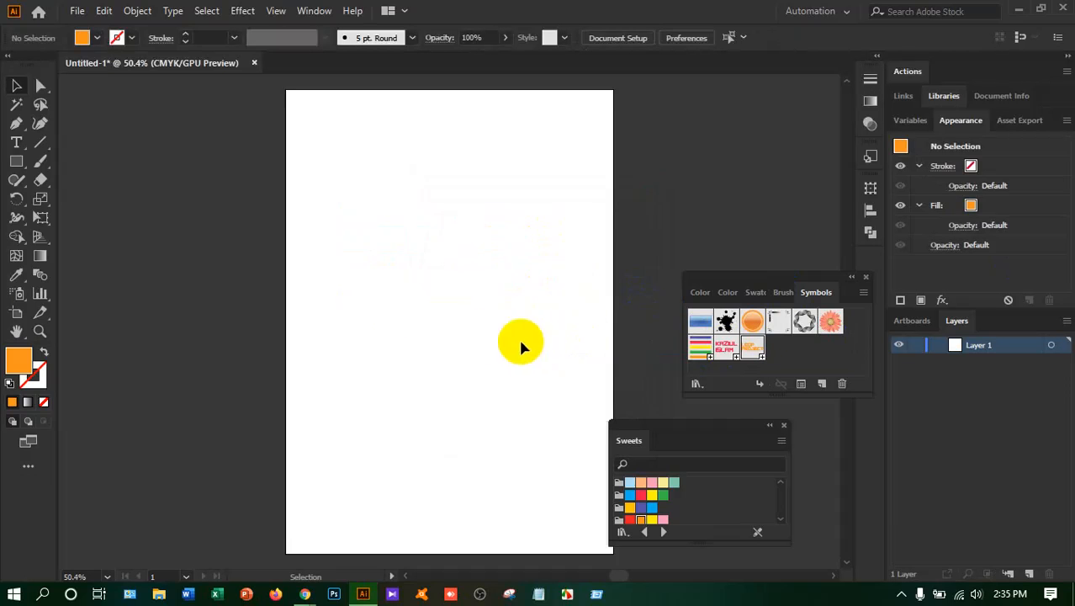
Draw a square over a third of the artboard's width and fill it with the green Sweets swatch
{"action": "left_click", "coordinate": [17, 161]}
{"action": "left_click", "coordinate": [53, 161]}
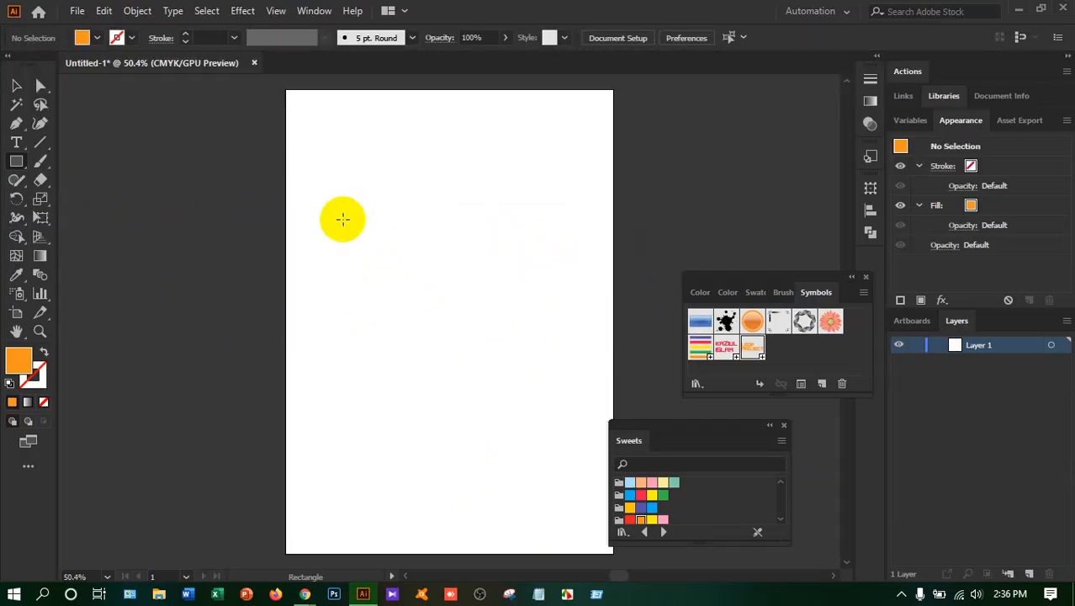
{"action": "left_click_drag", "start_coordinate": [343, 220], "coordinate": [462, 320]}
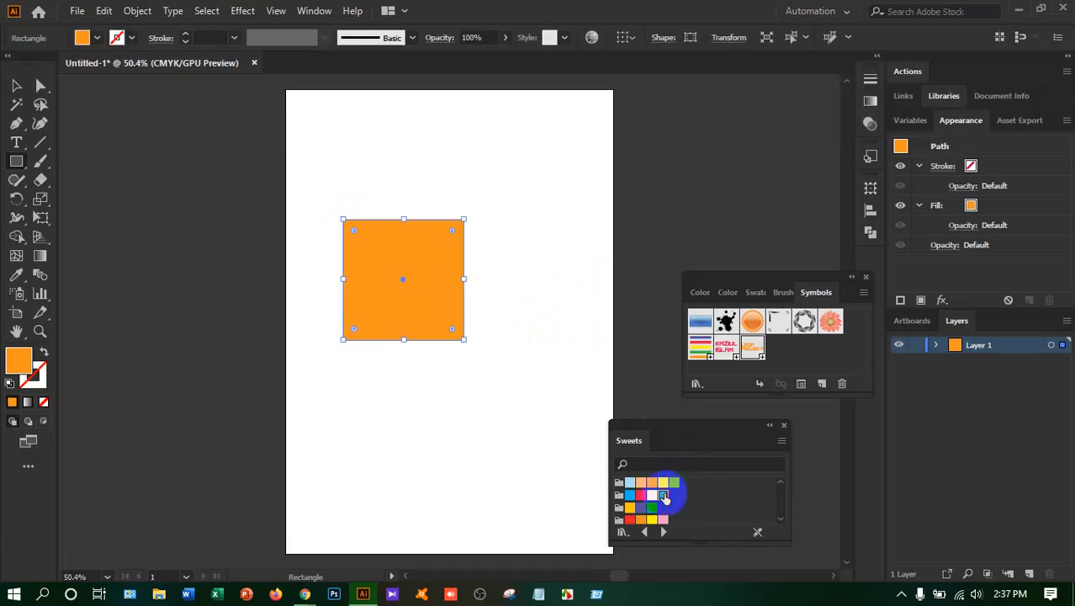
{"action": "left_click", "coordinate": [662, 496]}
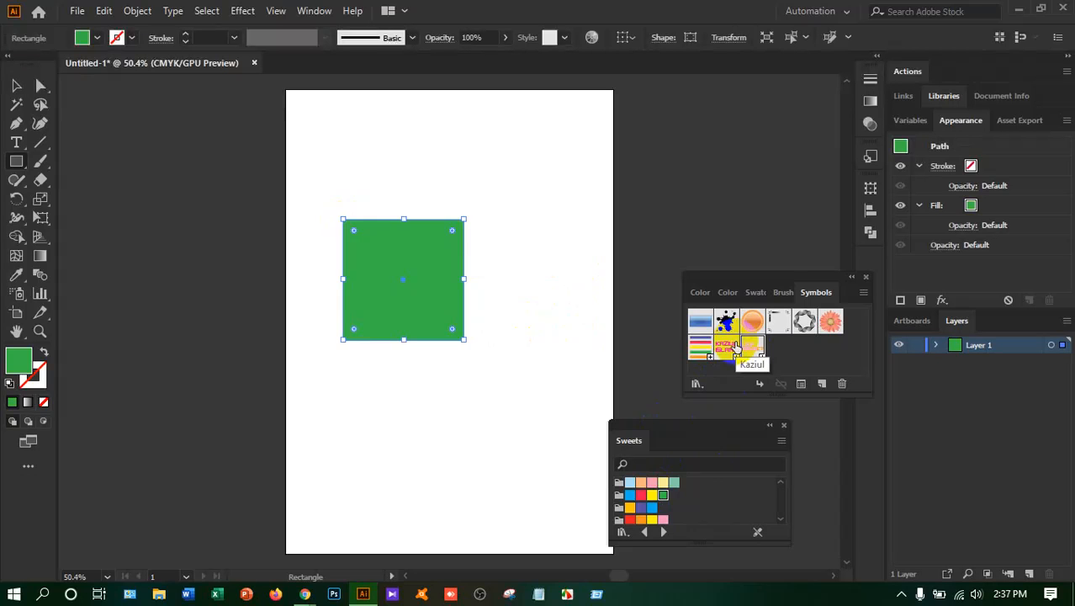
{"action": "left_click", "coordinate": [909, 73]}
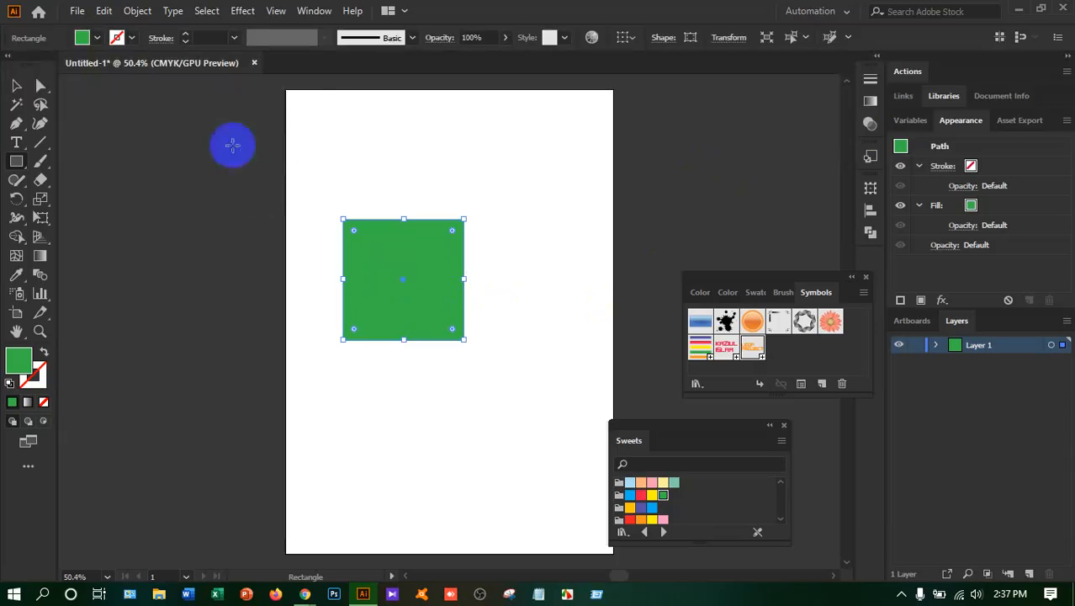
Start a 3D Extrude & Bevel effect on the green square with its preview turned on
{"action": "left_click", "coordinate": [242, 11]}
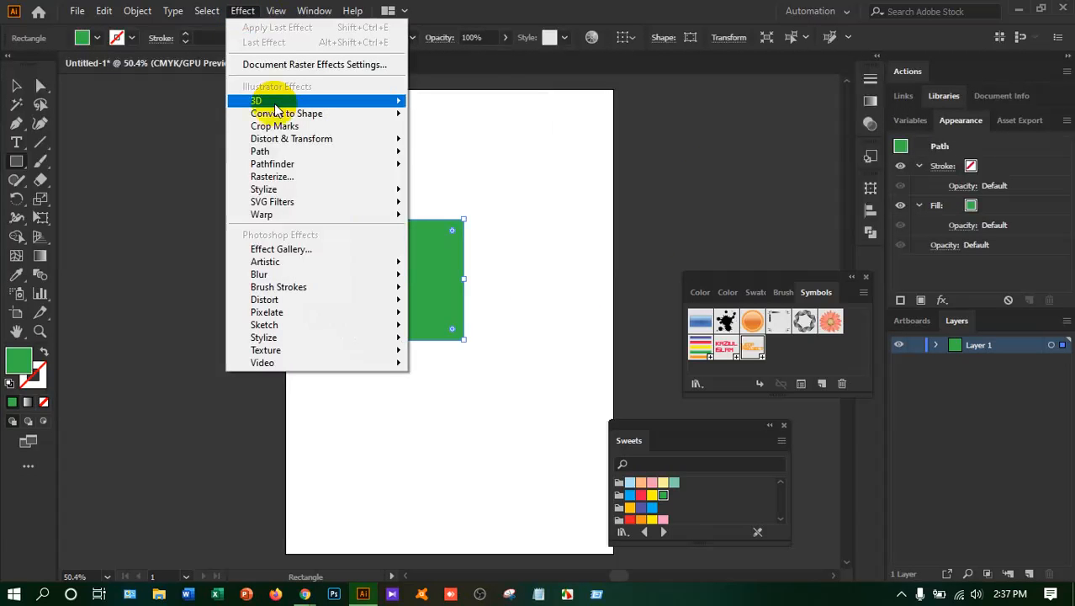
{"action": "mouse_move", "coordinate": [275, 105]}
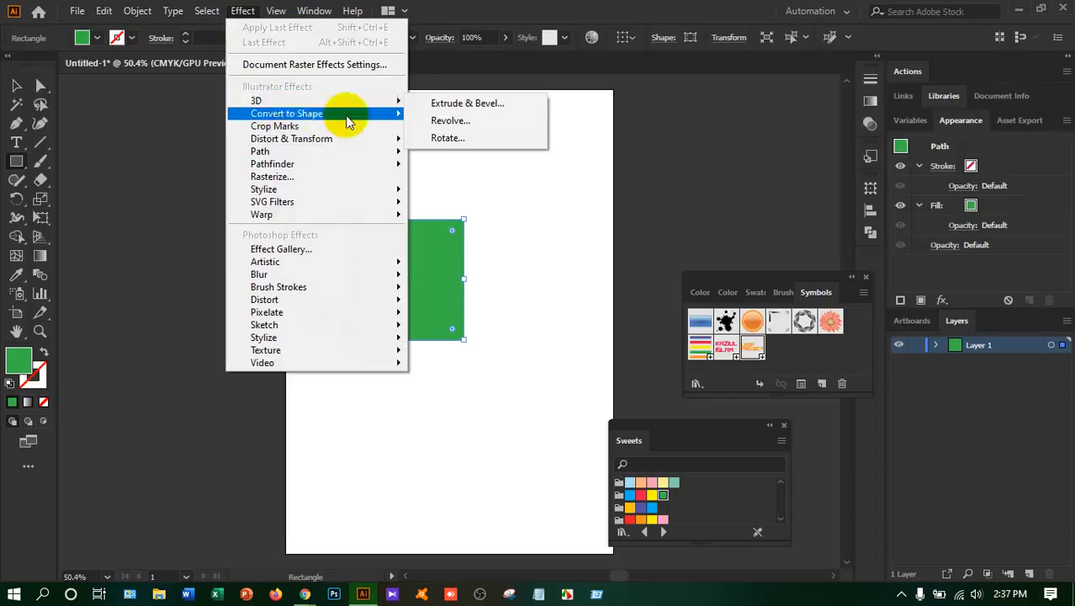
{"action": "left_click", "coordinate": [463, 108]}
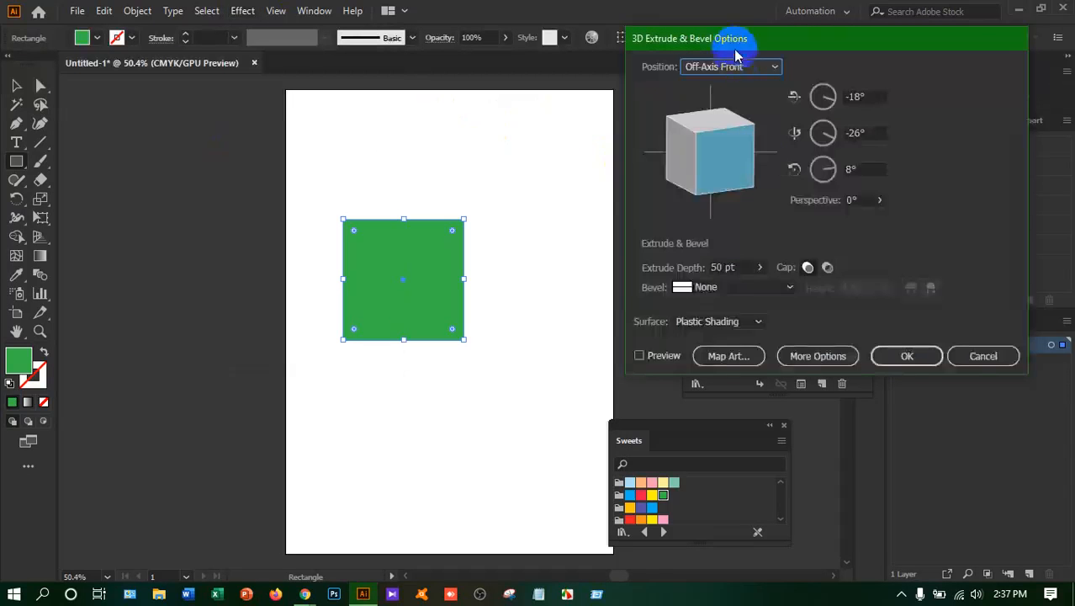
{"action": "left_click_drag", "start_coordinate": [736, 51], "coordinate": [734, 84]}
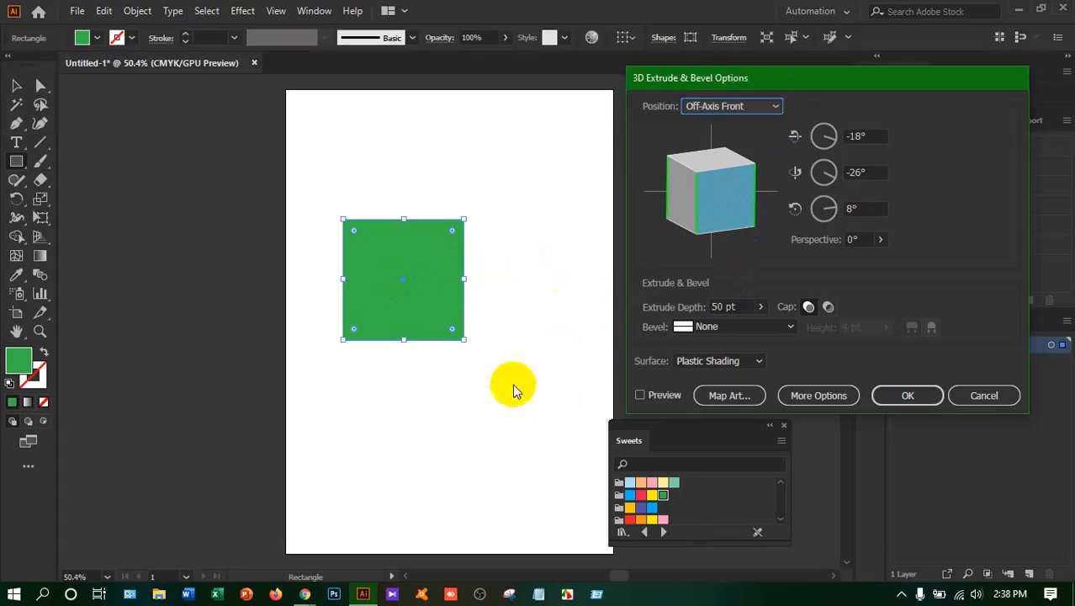
{"action": "left_click", "coordinate": [640, 395]}
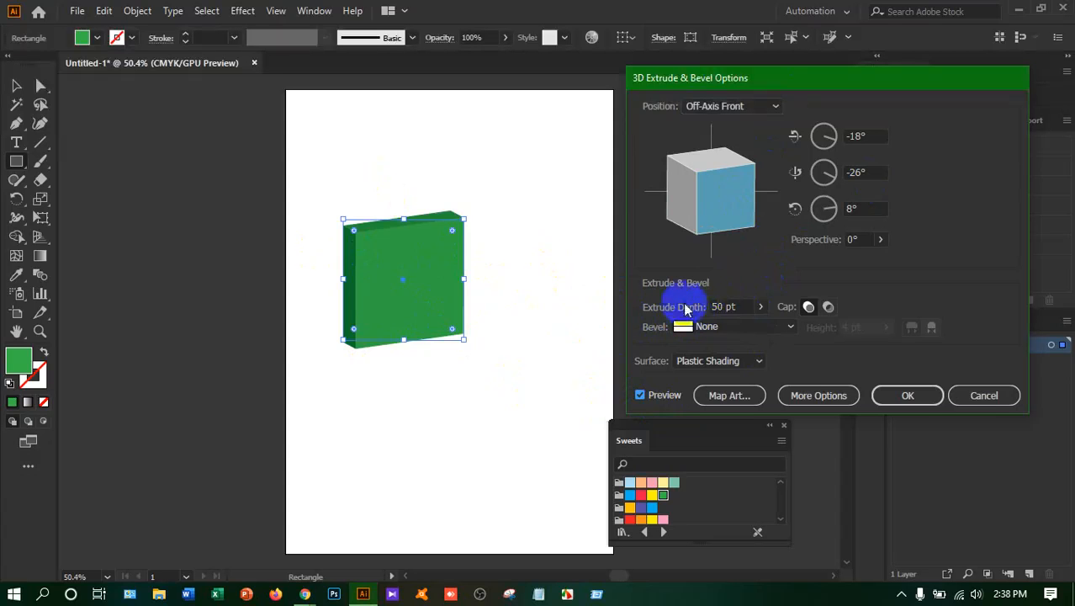
Set the extrude depth to 255 pt, trying 250 pt first, and refresh the preview
{"action": "left_click_drag", "start_coordinate": [746, 307], "coordinate": [709, 309]}
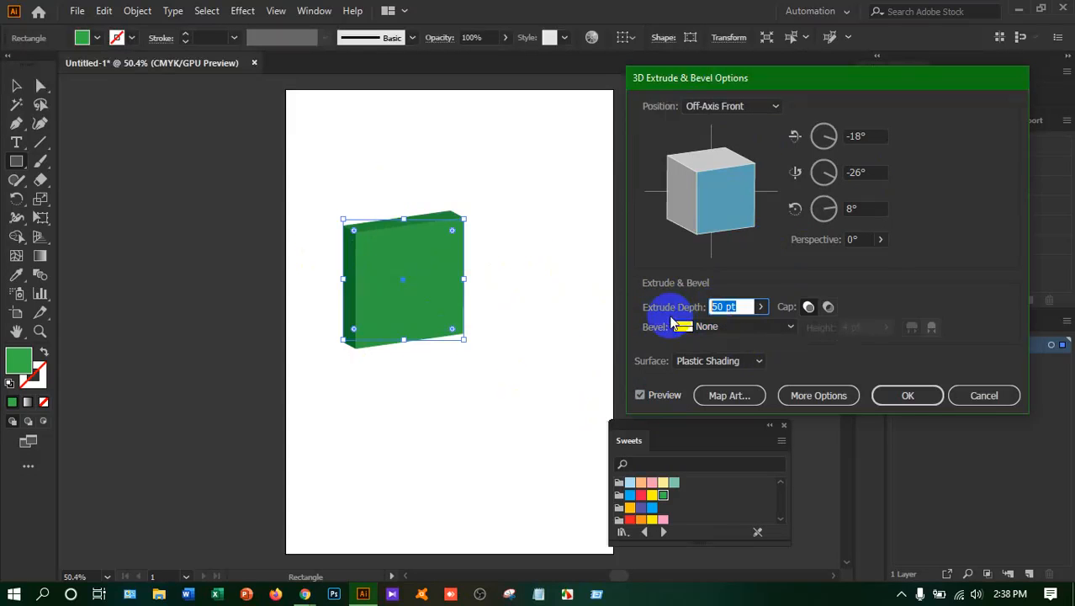
{"action": "type", "text": "250"}
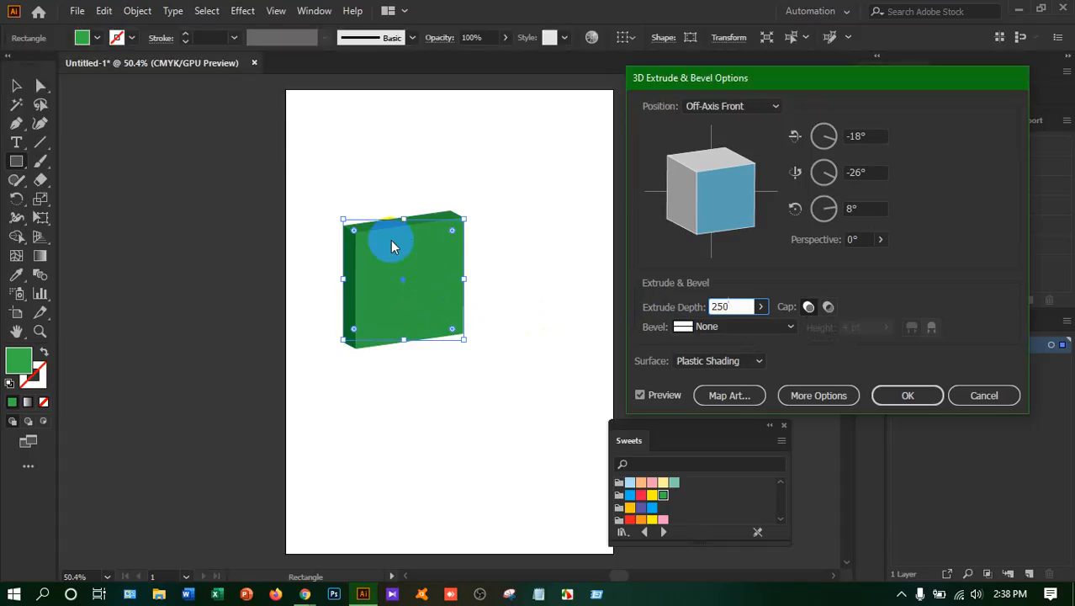
{"action": "left_click", "coordinate": [640, 396]}
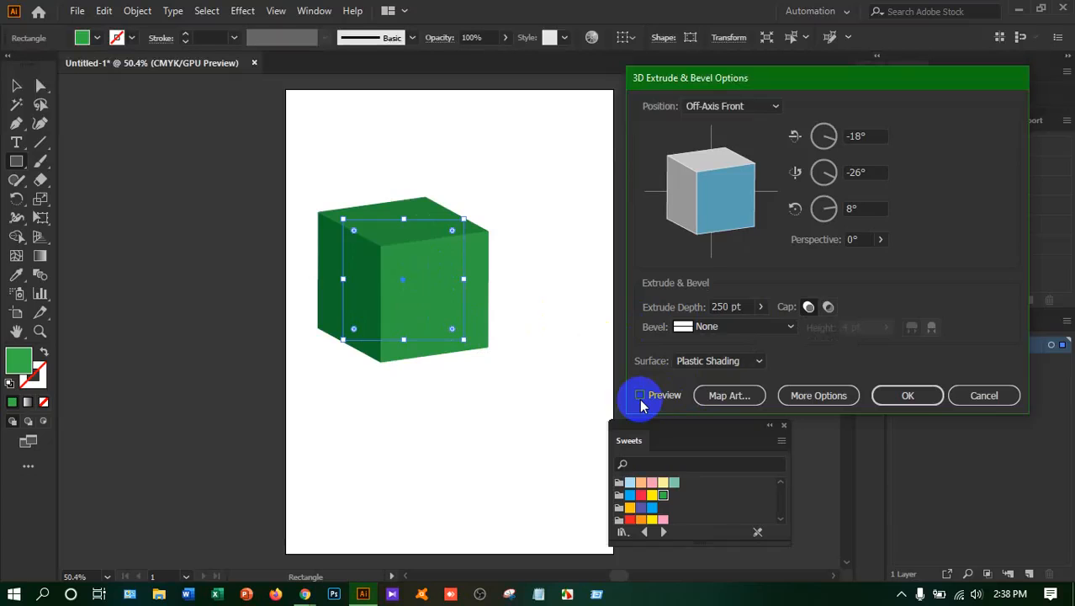
{"action": "left_click", "coordinate": [382, 282]}
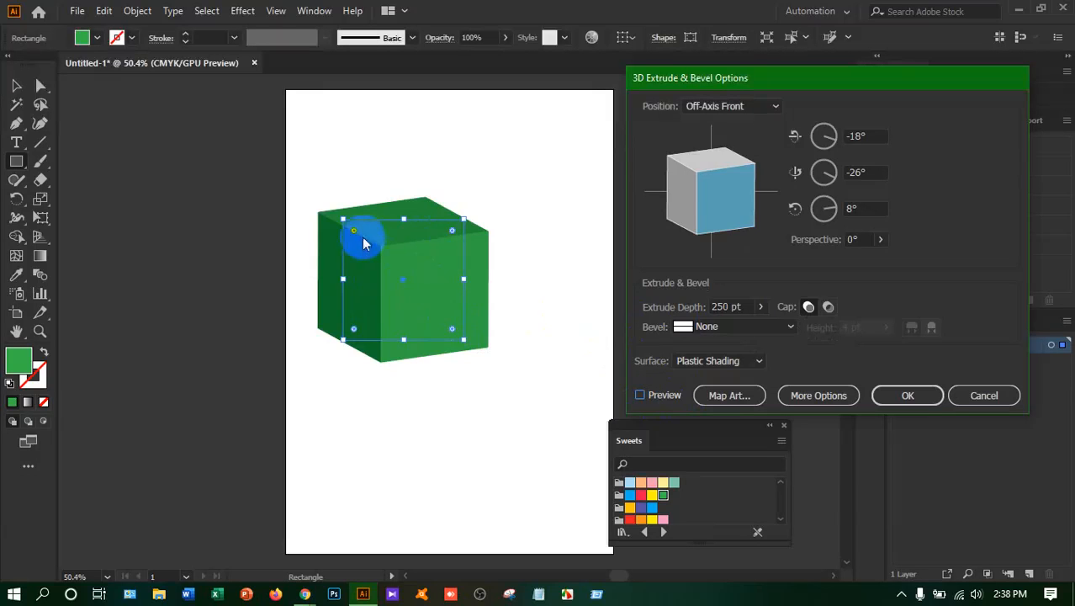
{"action": "left_click", "coordinate": [685, 309]}
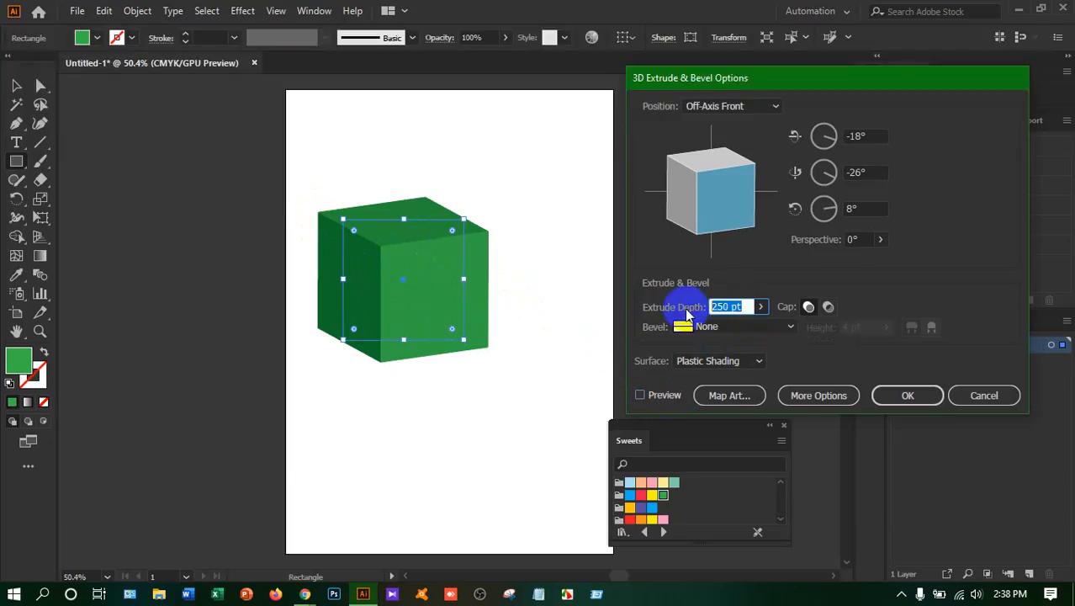
{"action": "type", "text": "255"}
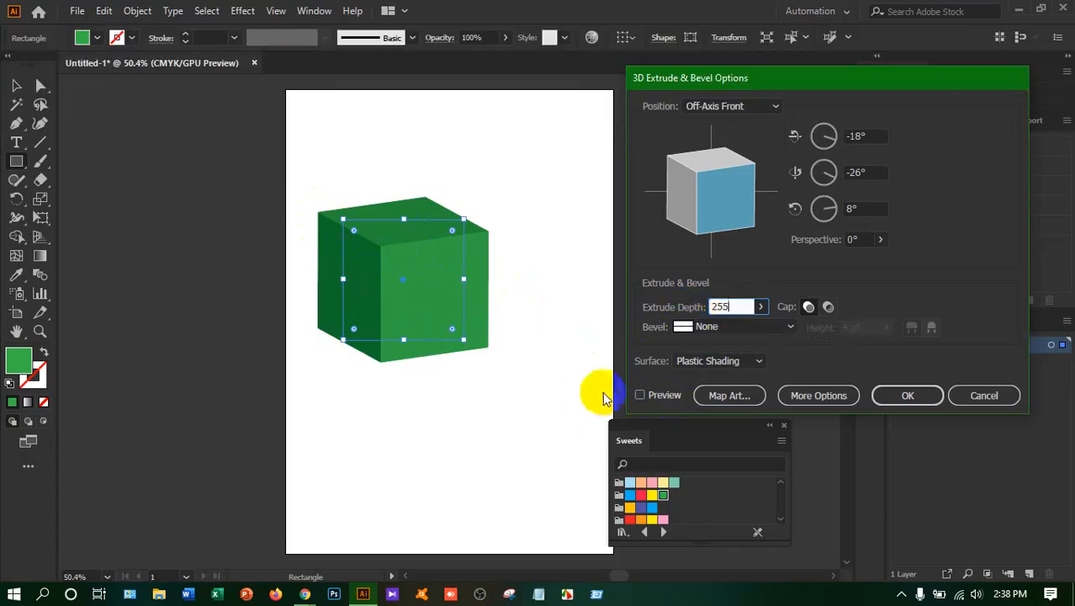
{"action": "left_click", "coordinate": [640, 397]}
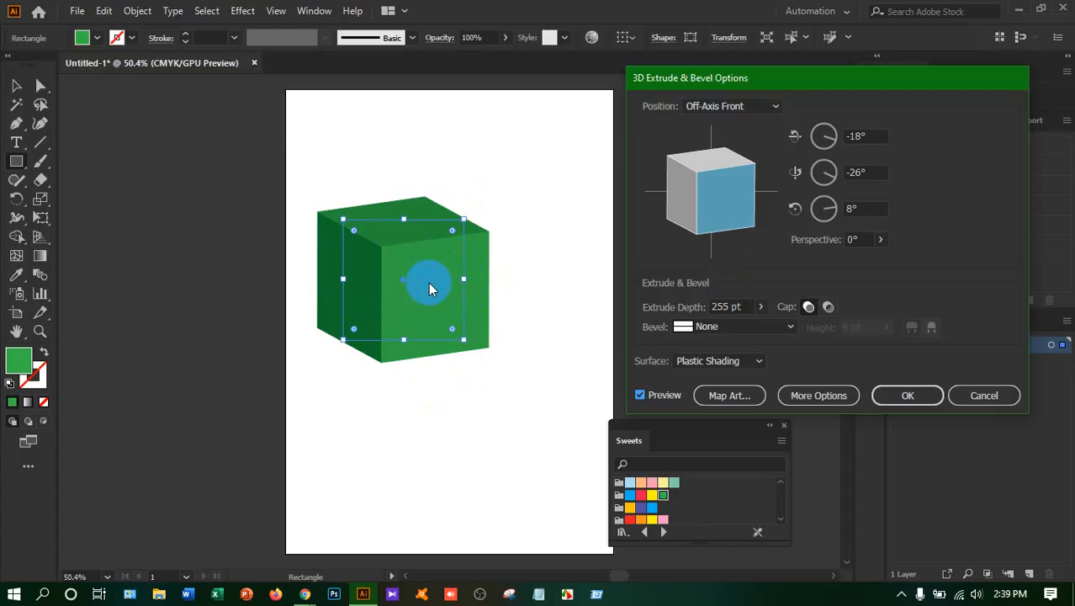
Turn the box to a custom rotation of about 18°, -46° and -1° to expose its underside
{"action": "left_click_drag", "start_coordinate": [722, 211], "coordinate": [732, 190]}
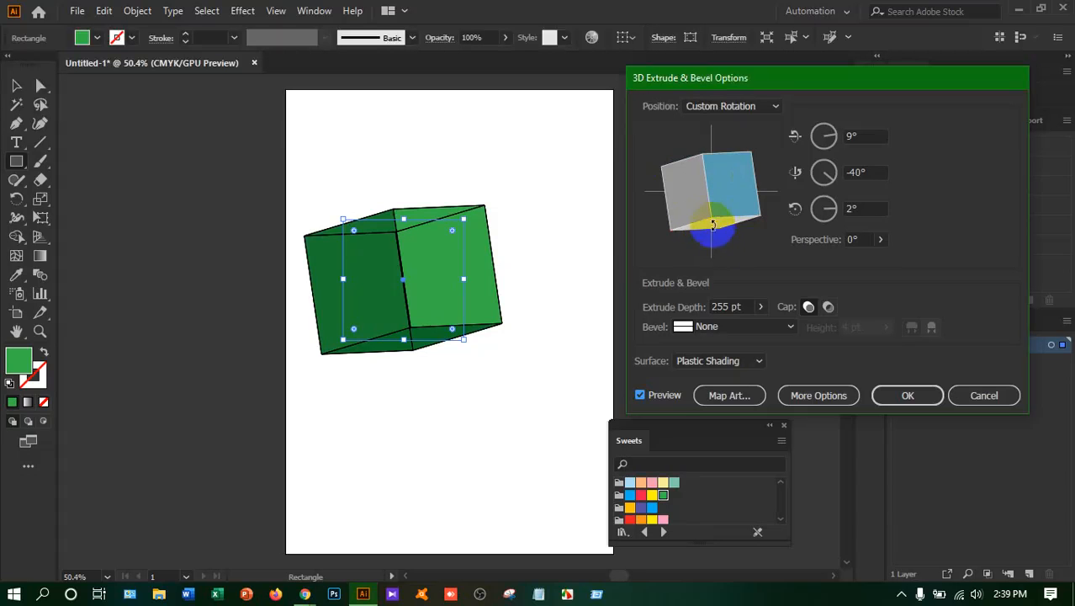
{"action": "left_click_drag", "start_coordinate": [726, 177], "coordinate": [731, 199]}
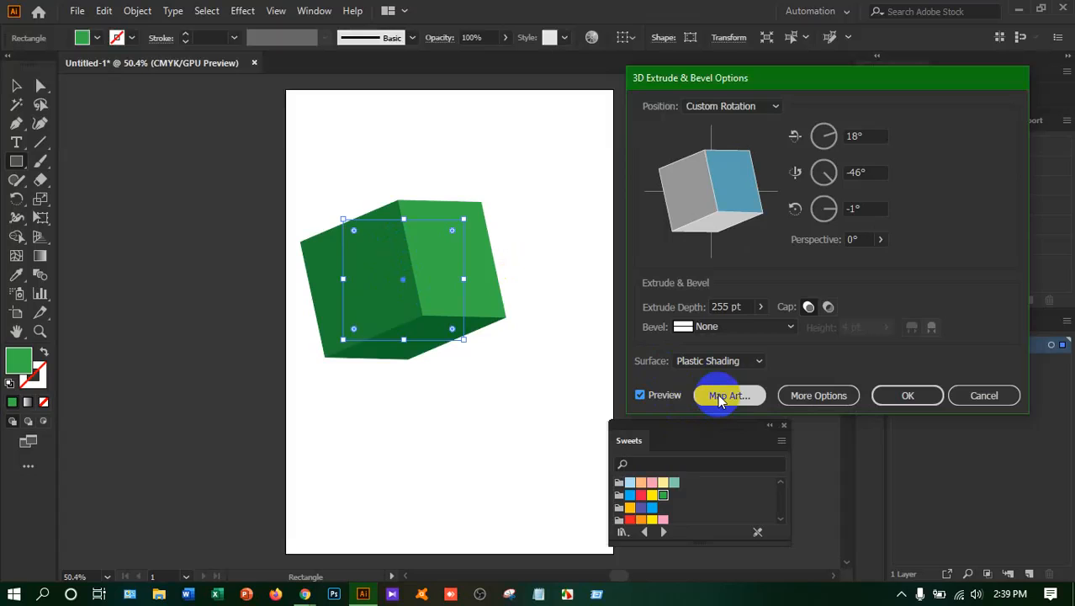
Map the red name-text symbol onto surface 1 of the box and scale it to fit
{"action": "left_click", "coordinate": [725, 395]}
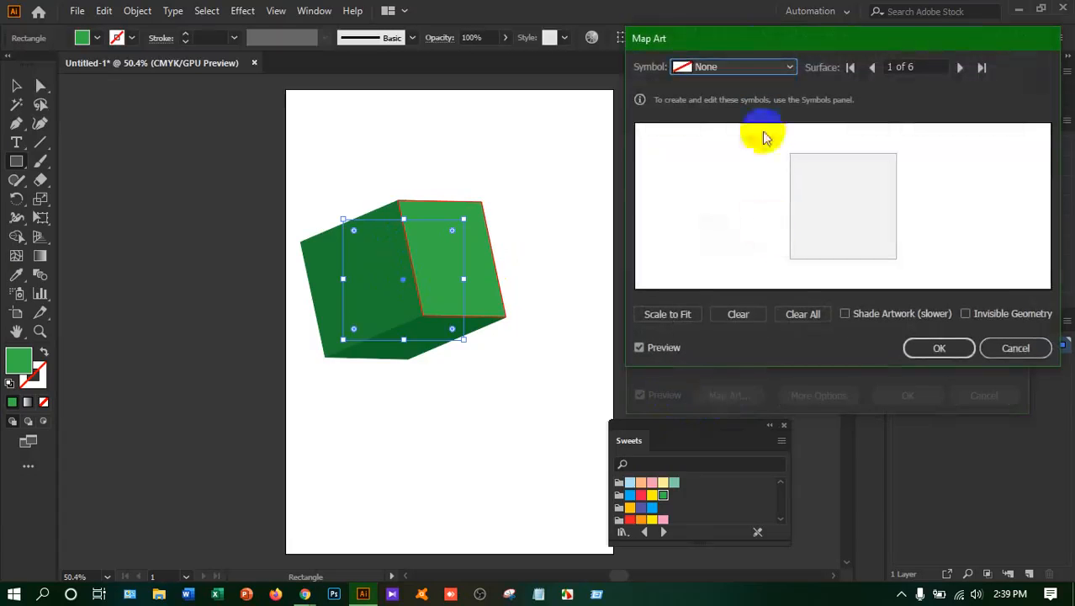
{"action": "left_click_drag", "start_coordinate": [710, 26], "coordinate": [679, 158]}
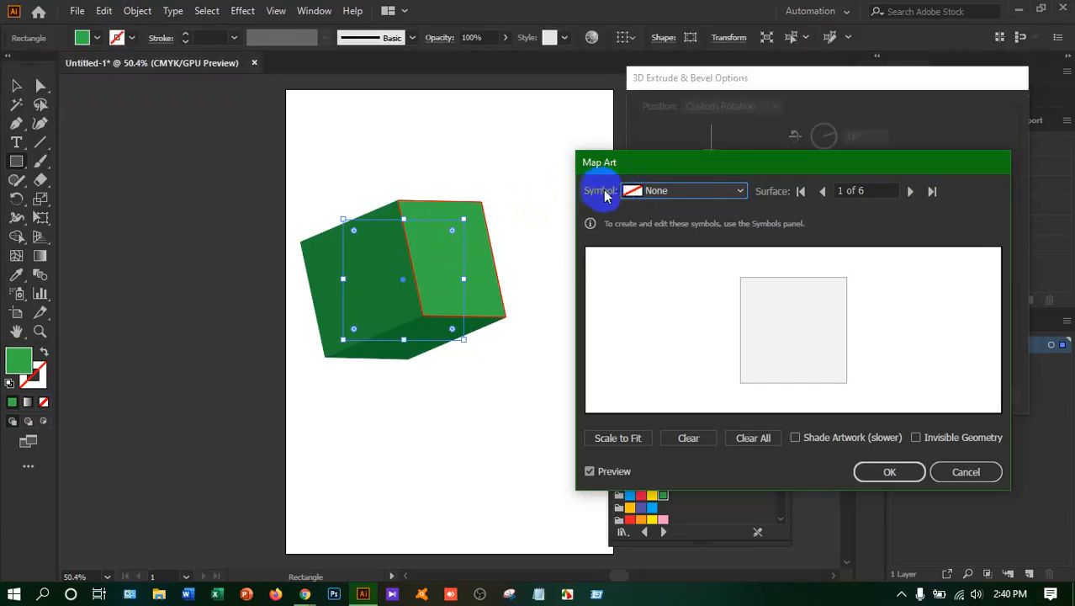
{"action": "left_click", "coordinate": [740, 194]}
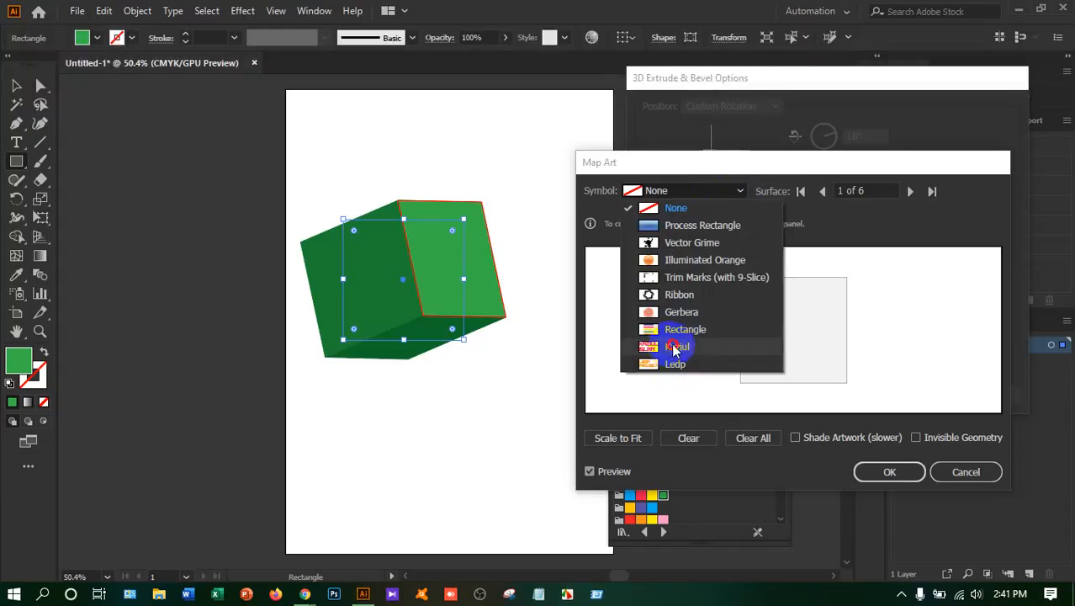
{"action": "left_click", "coordinate": [675, 347]}
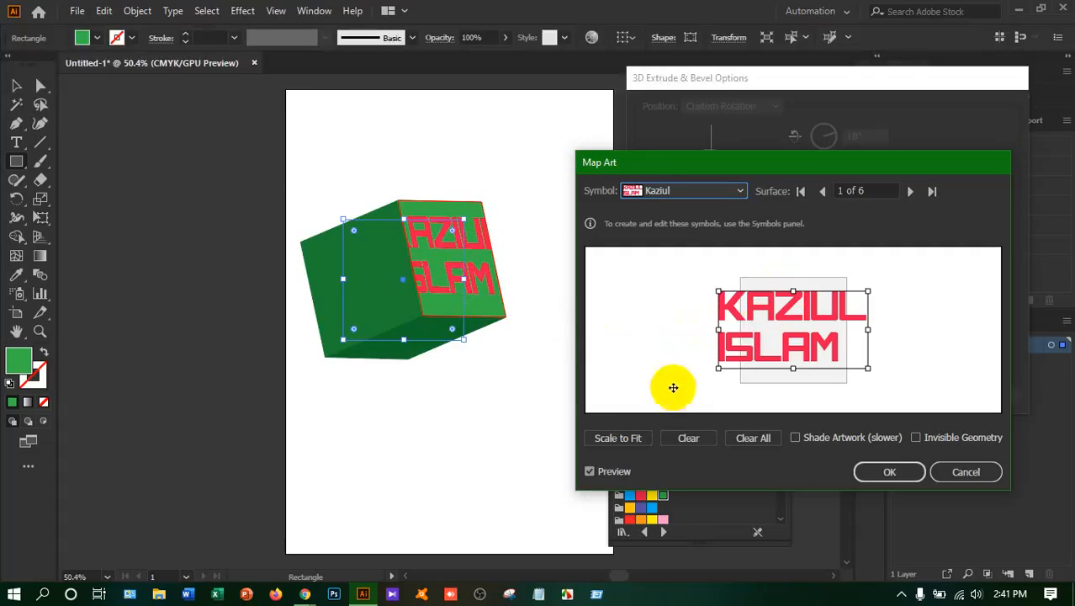
{"action": "left_click", "coordinate": [609, 439]}
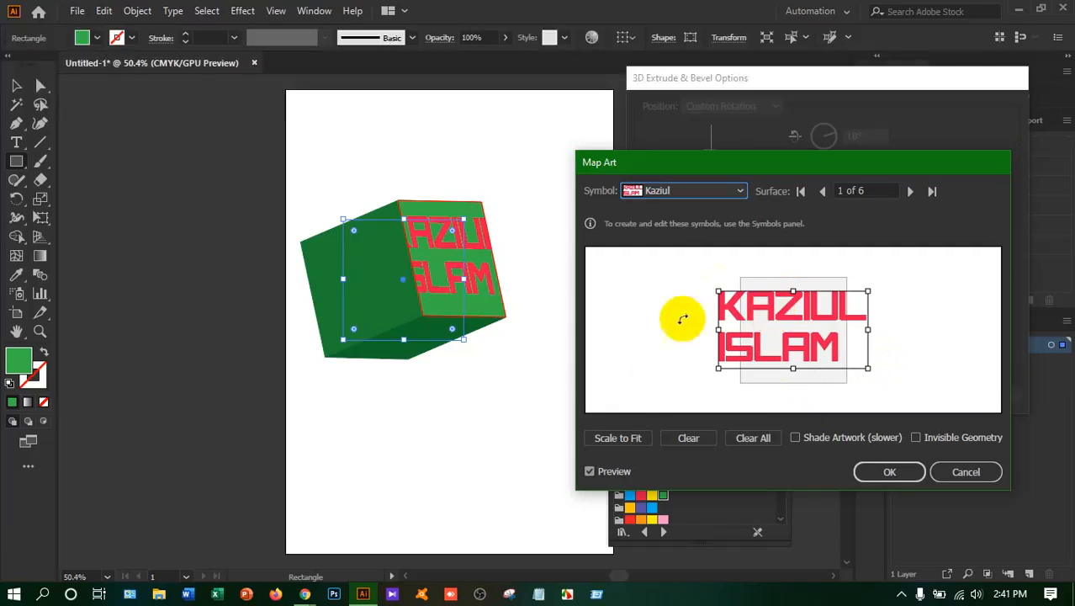
{"action": "left_click", "coordinate": [598, 435]}
{"action": "left_click", "coordinate": [616, 443]}
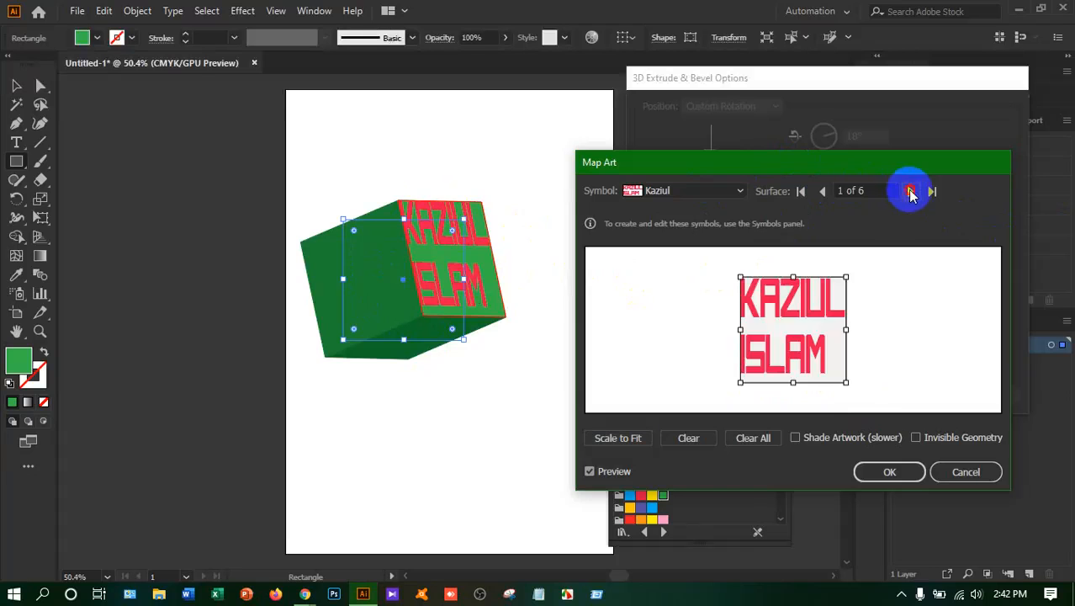
Map the red name-text symbol onto surface 4, the underside of the box
{"action": "left_click", "coordinate": [910, 192]}
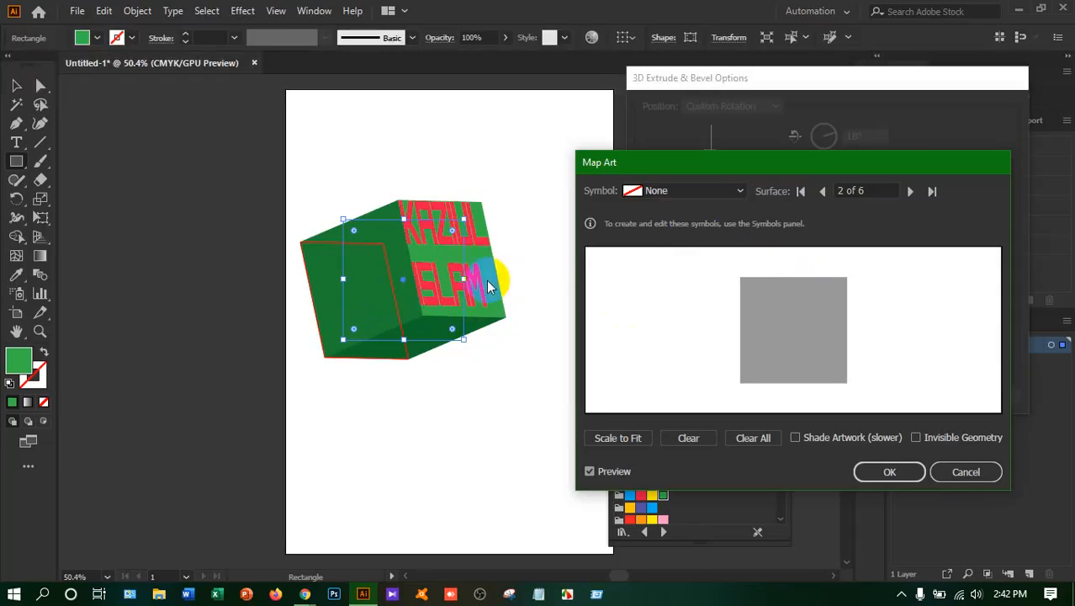
{"action": "left_click", "coordinate": [910, 191]}
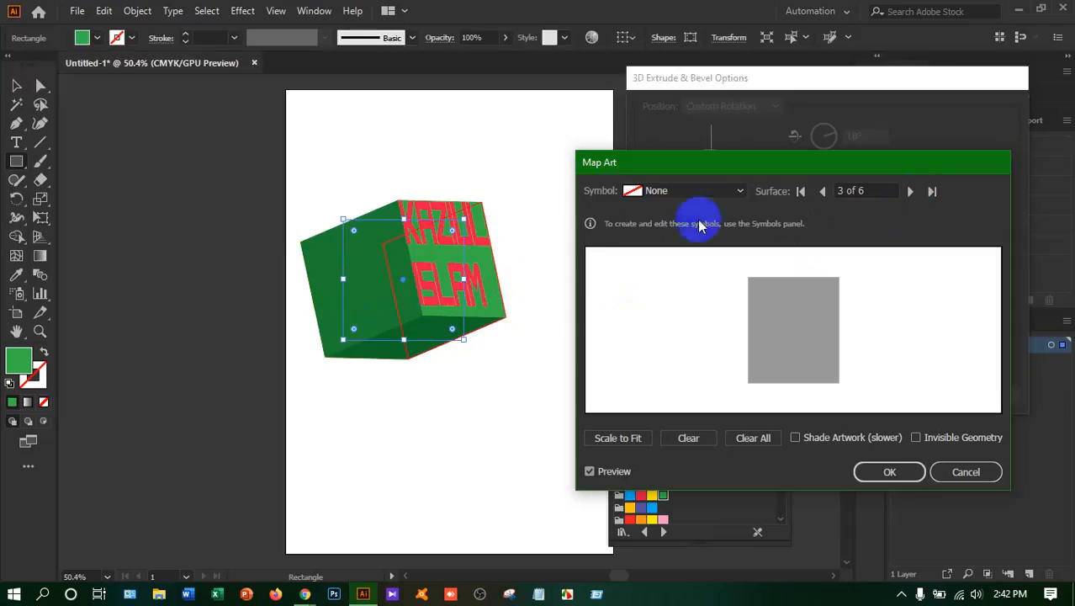
{"action": "left_click", "coordinate": [910, 191]}
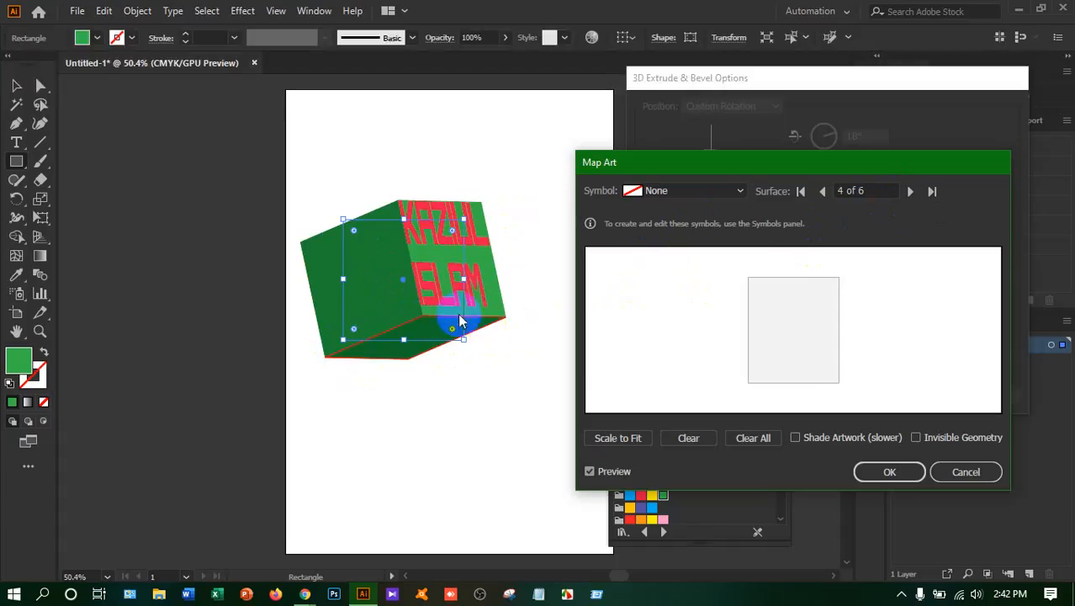
{"action": "left_click", "coordinate": [741, 191]}
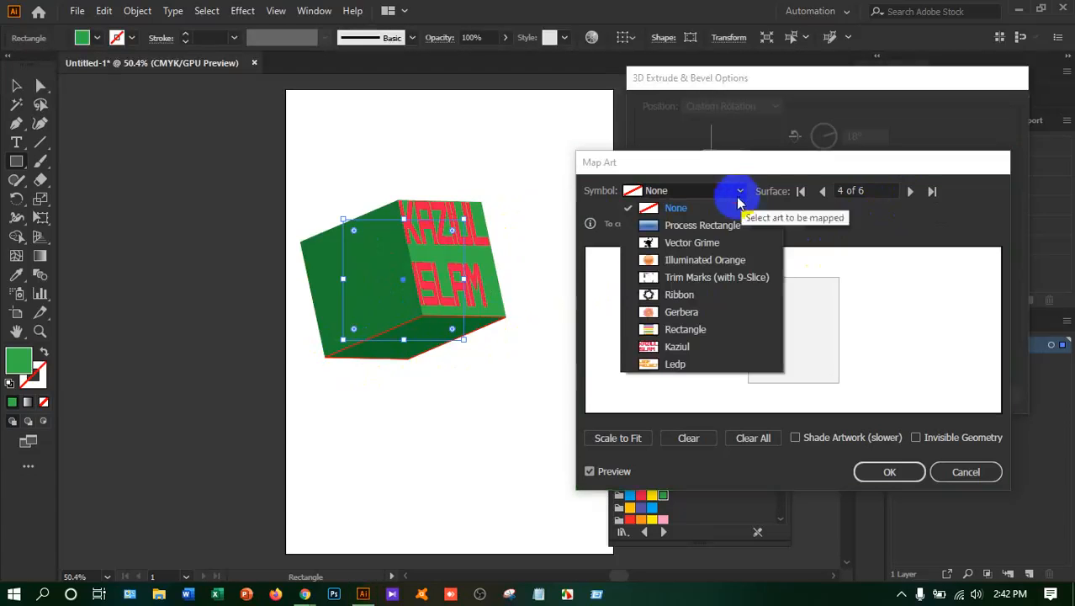
{"action": "left_click", "coordinate": [659, 349]}
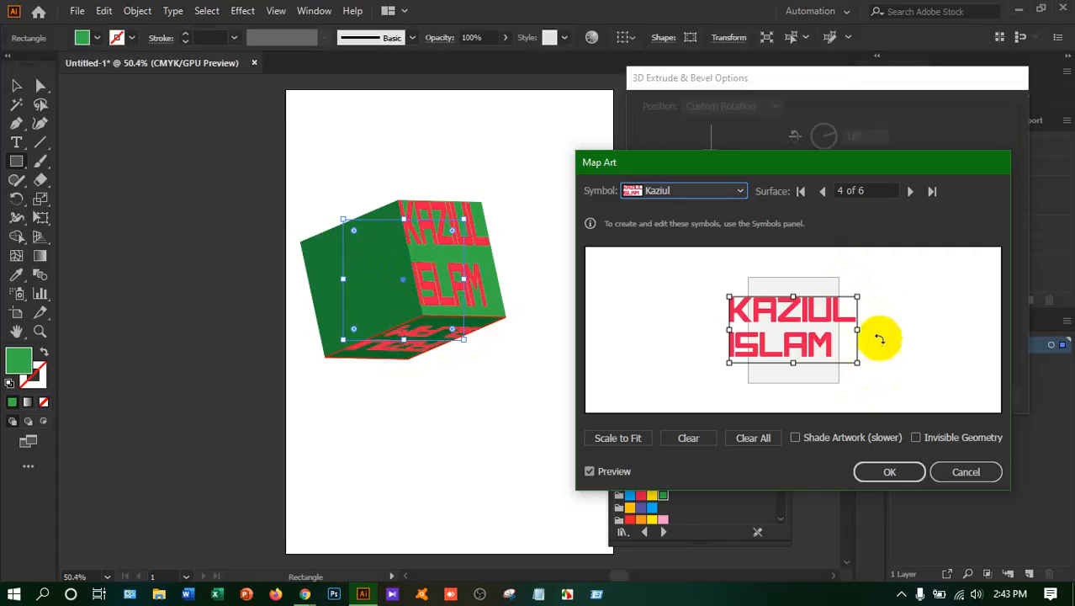
Scale the name artwork to fit surface 4 and rotate it about 180° so it reads upright on the box
{"action": "left_click_drag", "start_coordinate": [858, 288], "coordinate": [741, 363]}
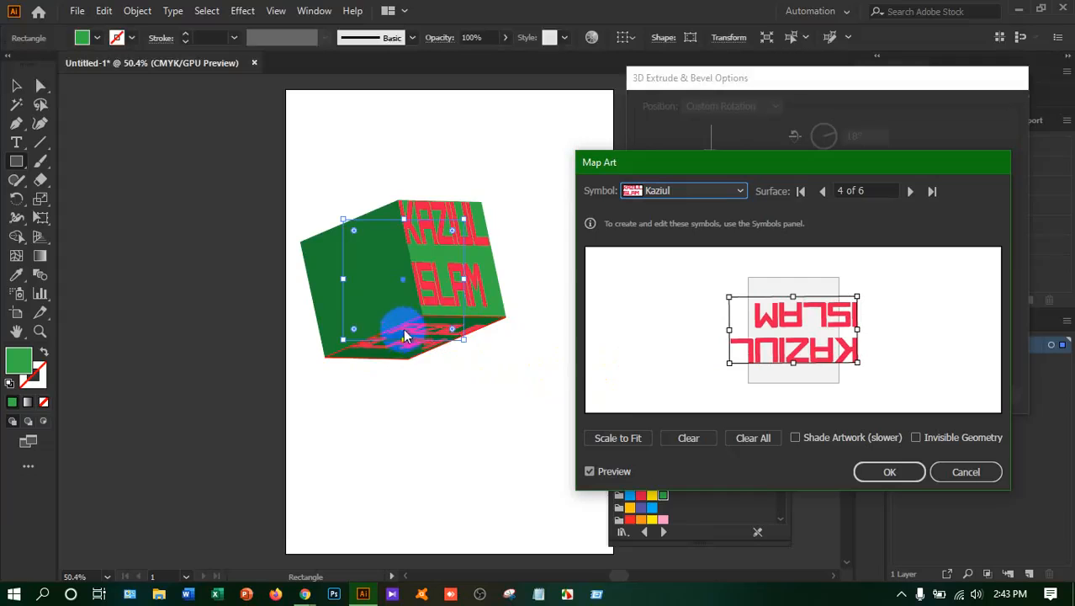
{"action": "left_click", "coordinate": [626, 439]}
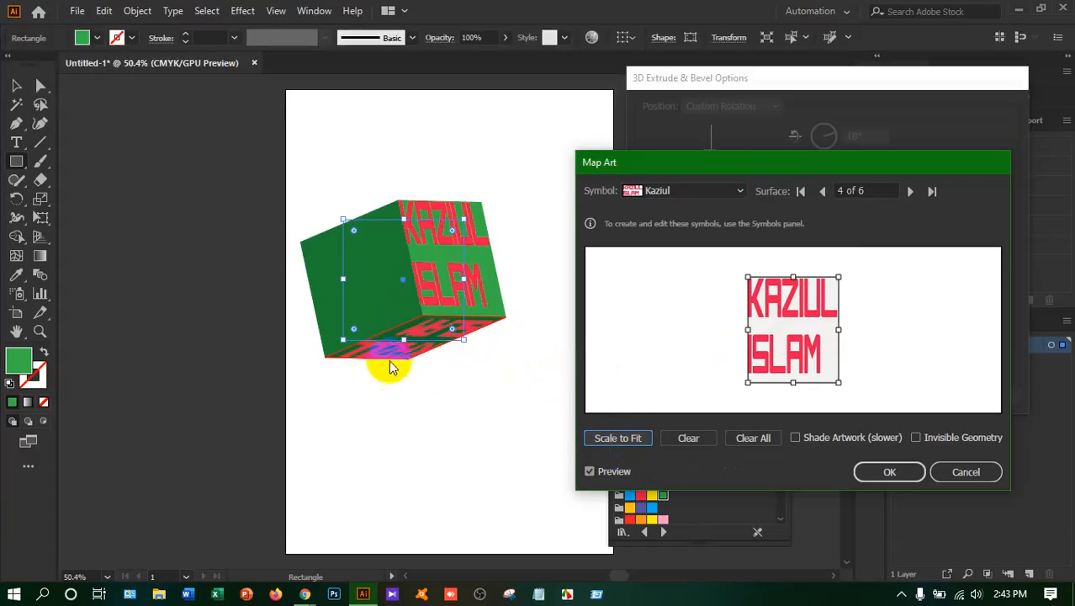
{"action": "left_click_drag", "start_coordinate": [841, 270], "coordinate": [833, 372]}
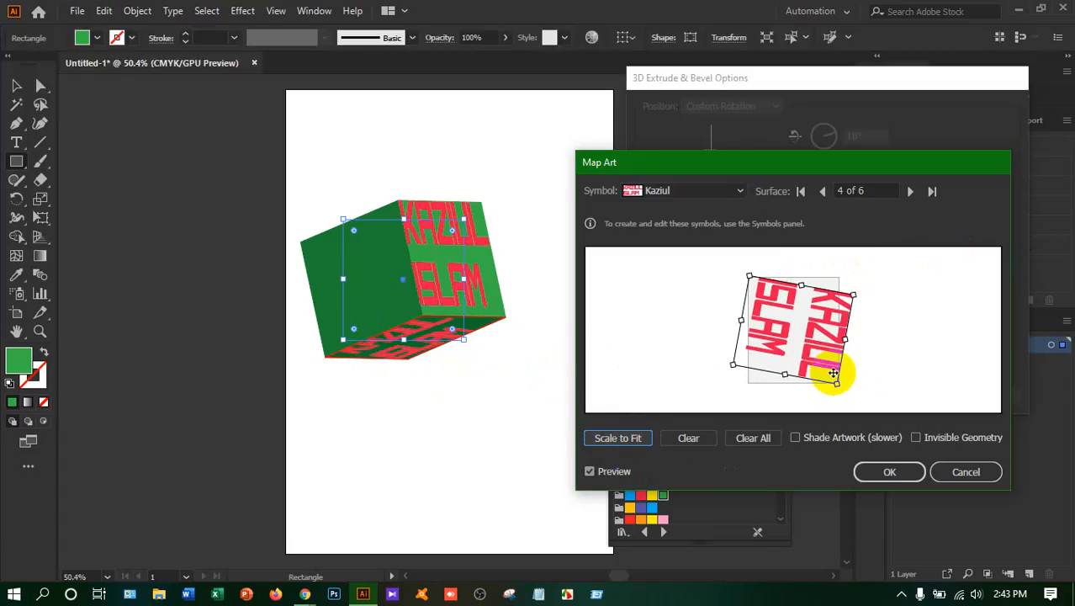
{"action": "left_click_drag", "start_coordinate": [854, 286], "coordinate": [831, 370]}
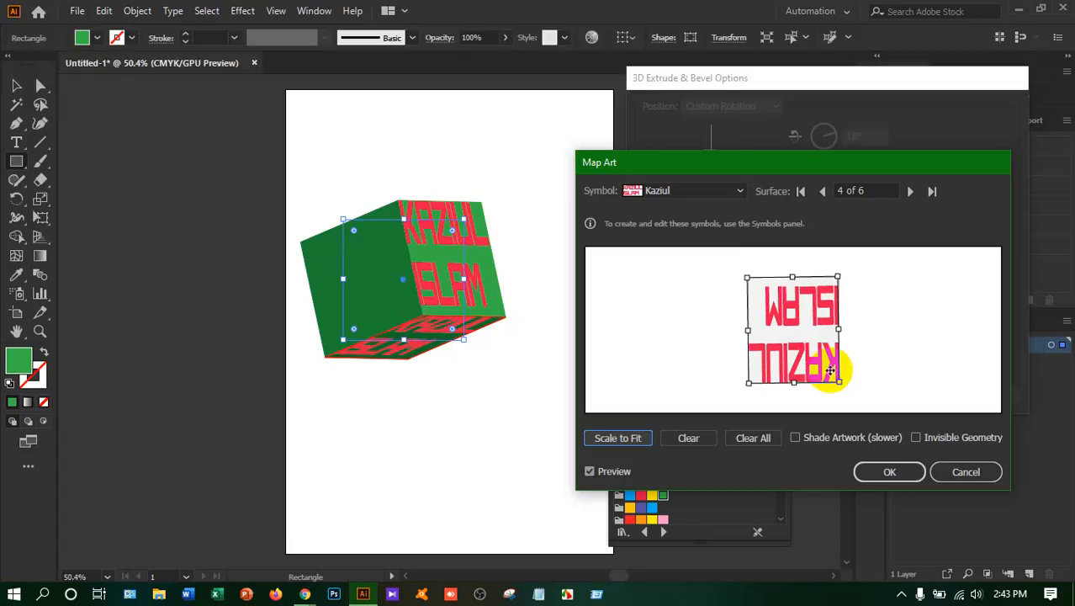
Map the Ledp symbol onto surface 5 of the box and scale it to fit
{"action": "left_click", "coordinate": [910, 191]}
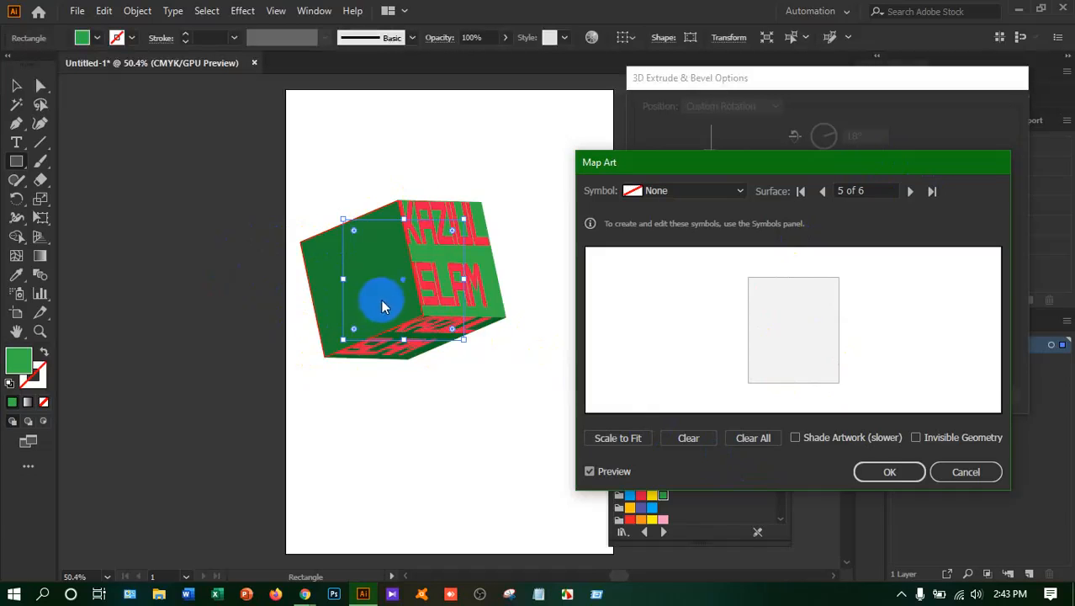
{"action": "left_click", "coordinate": [740, 191]}
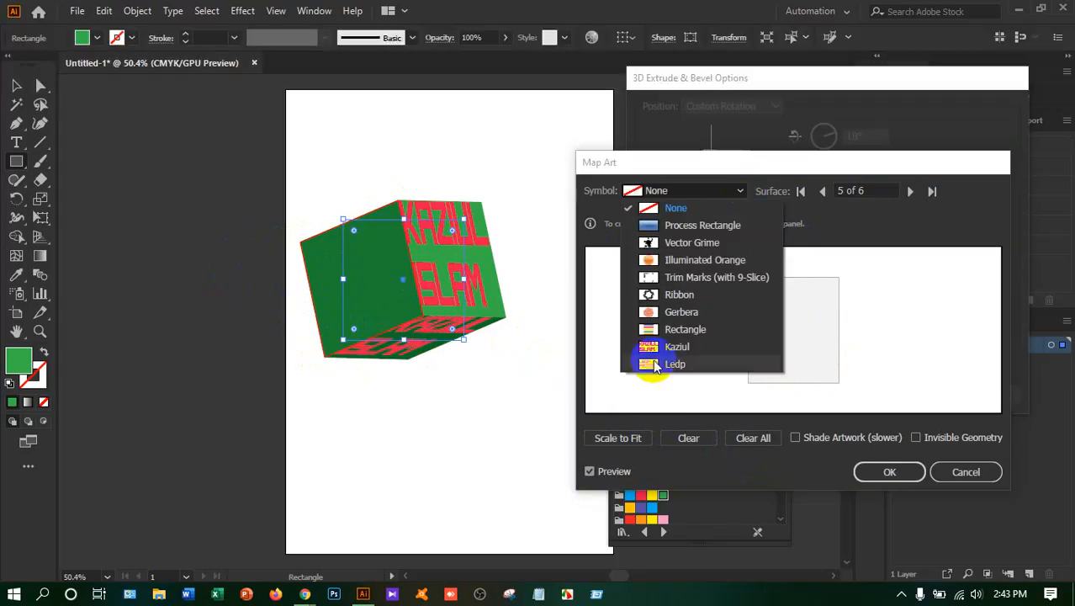
{"action": "left_click", "coordinate": [654, 364]}
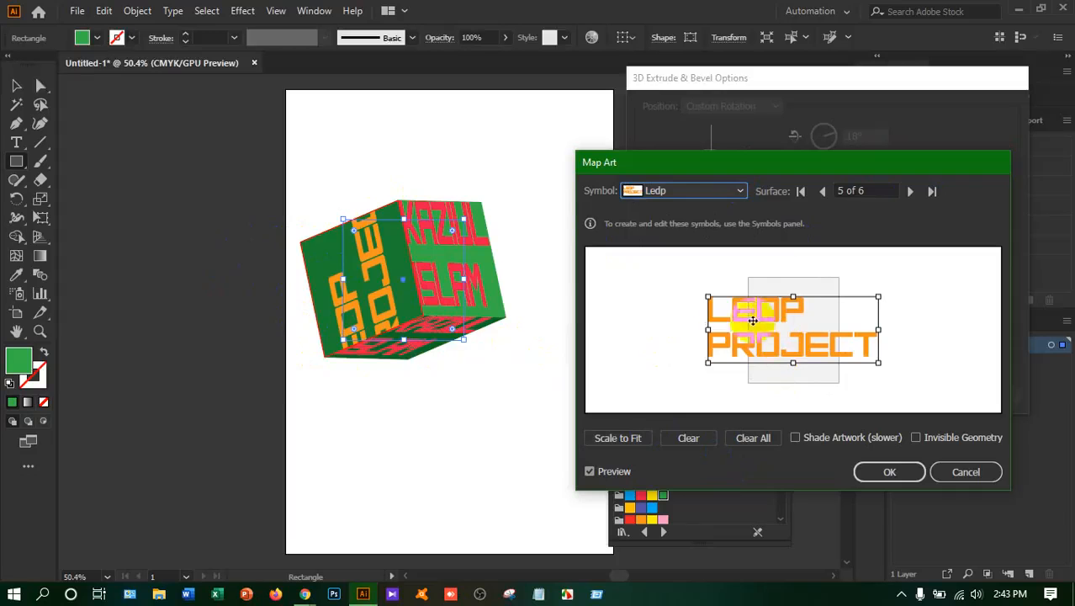
{"action": "left_click", "coordinate": [612, 437]}
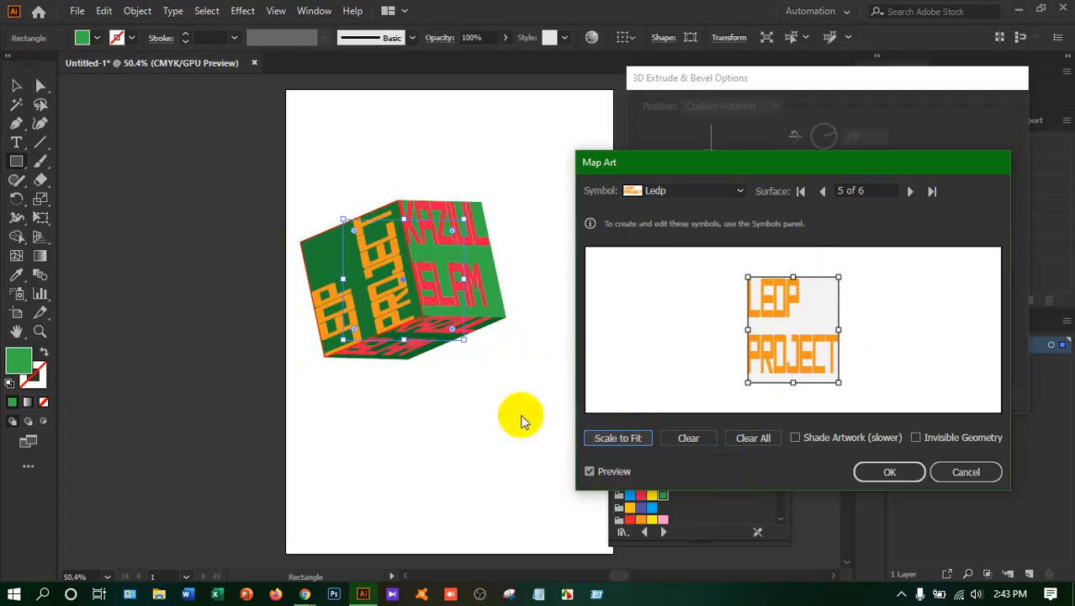
Rotate the Ledp artwork on surface 5 about 90° clockwise and adjust its size so it reads upright across the face
{"action": "left_click_drag", "start_coordinate": [845, 271], "coordinate": [847, 380]}
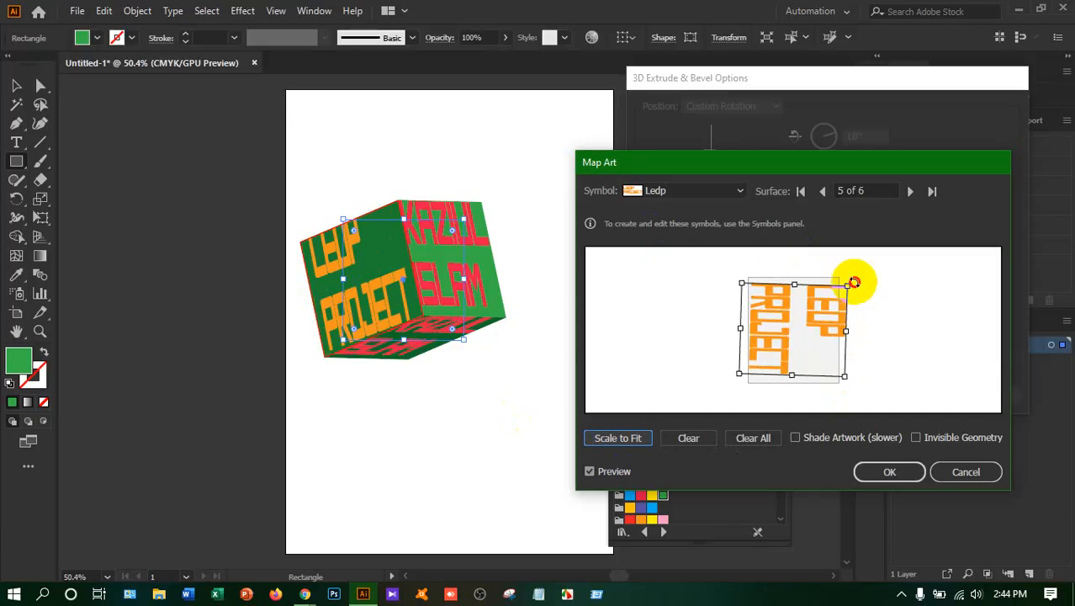
{"action": "left_click_drag", "start_coordinate": [854, 282], "coordinate": [860, 276]}
{"action": "left_click_drag", "start_coordinate": [845, 376], "coordinate": [836, 371]}
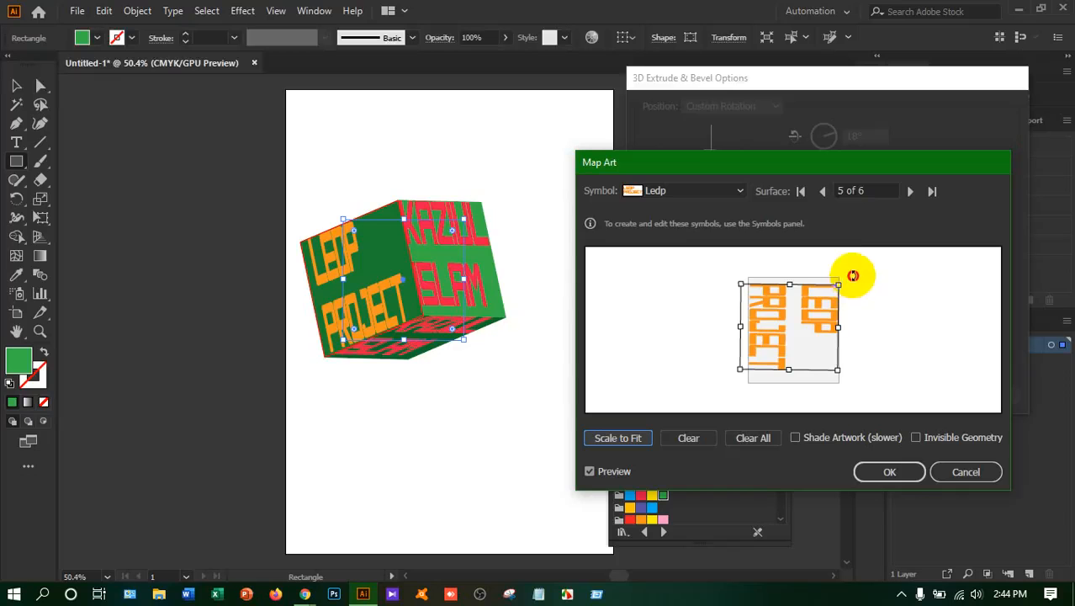
{"action": "left_click_drag", "start_coordinate": [846, 286], "coordinate": [847, 285]}
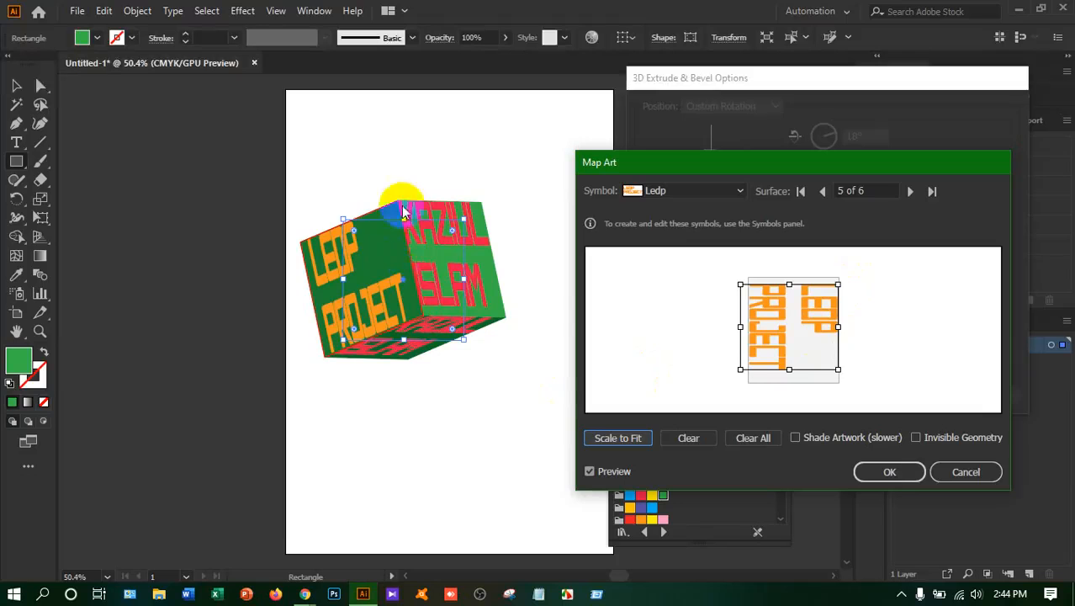
Toggle Invisible Geometry on and back off, and apply the mapped artwork and the extrude settings to the box
{"action": "left_click", "coordinate": [916, 440]}
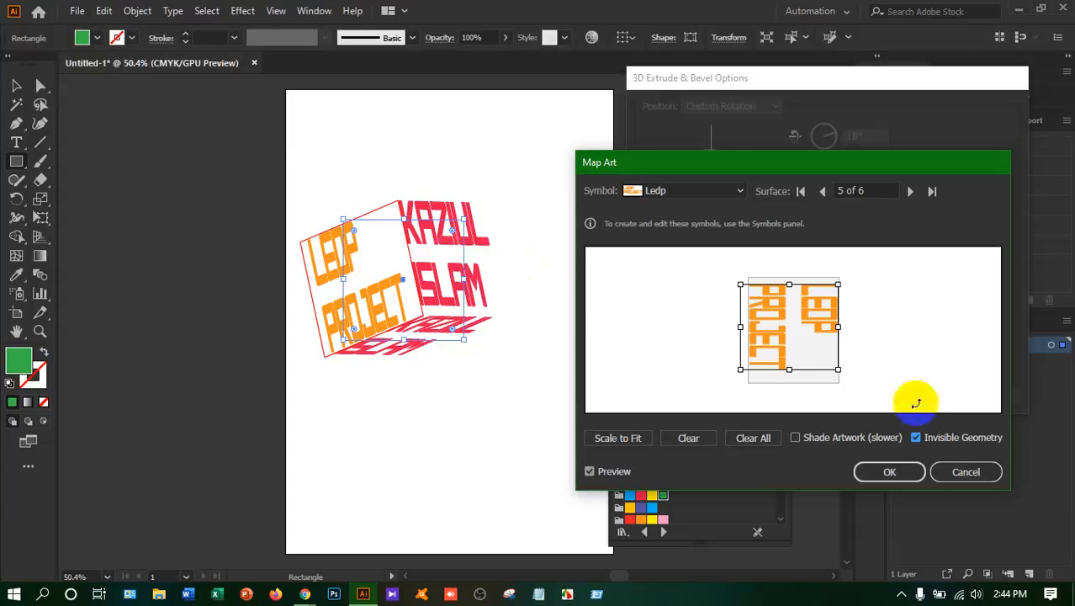
{"action": "left_click", "coordinate": [916, 438]}
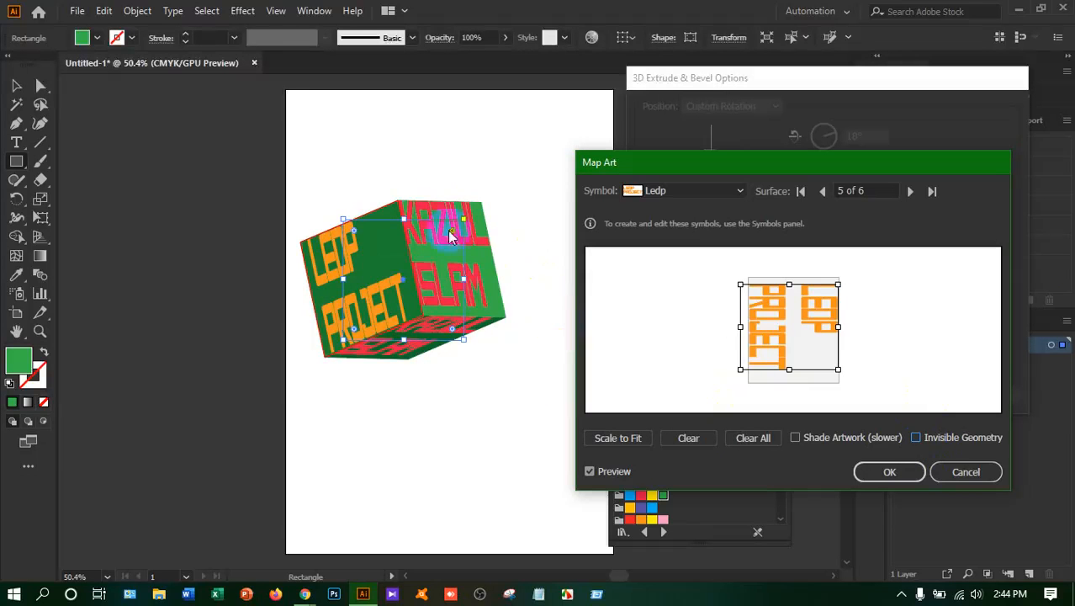
{"action": "left_click", "coordinate": [889, 471]}
{"action": "left_click", "coordinate": [892, 385]}
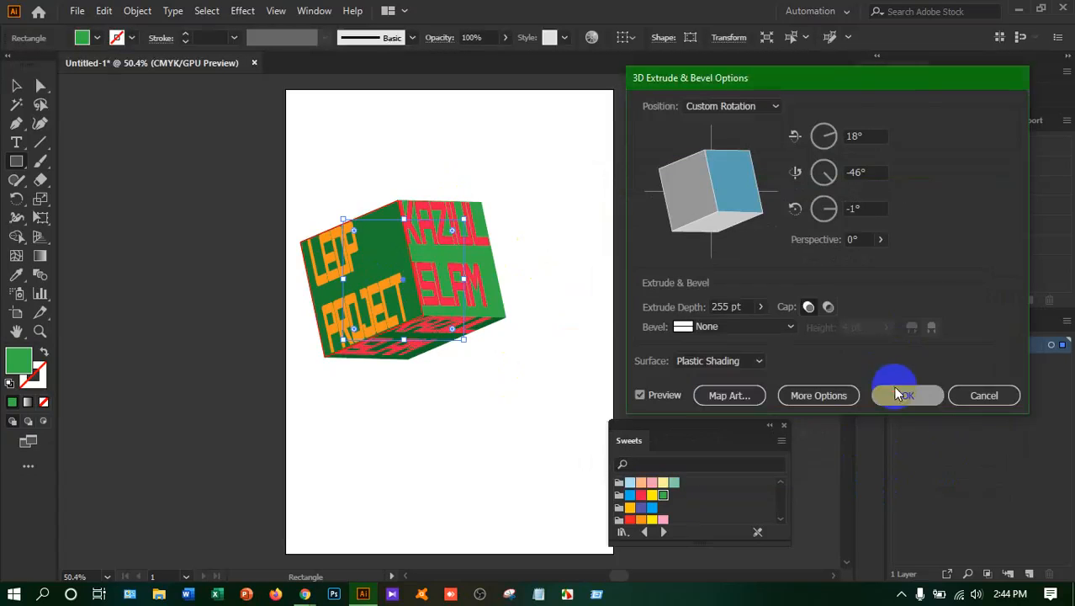
Select the extruded box and display its appearance attributes
{"action": "left_click", "coordinate": [14, 86]}
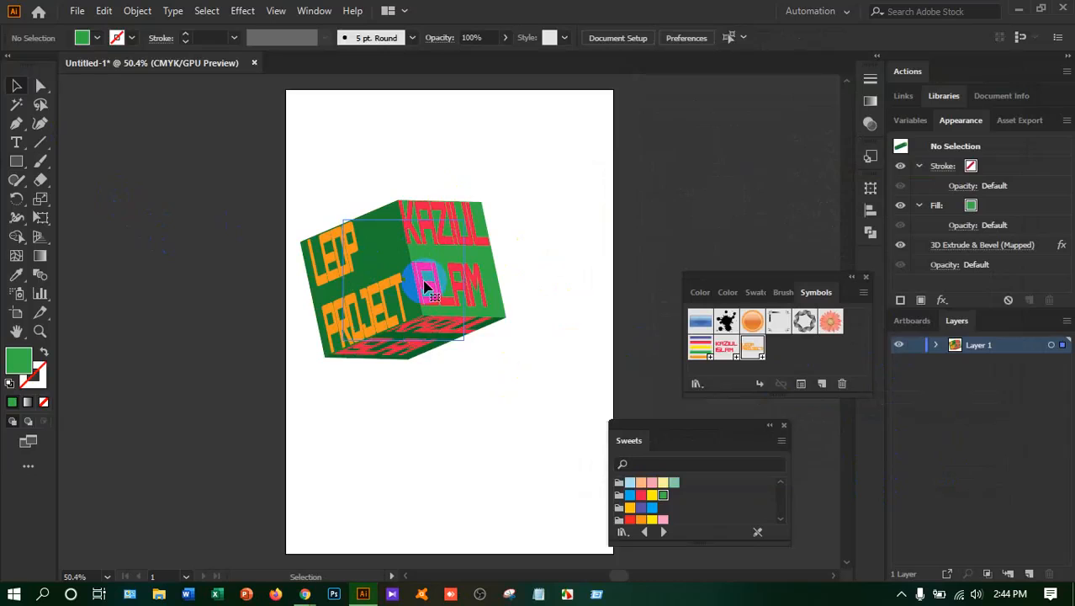
{"action": "left_click", "coordinate": [426, 288]}
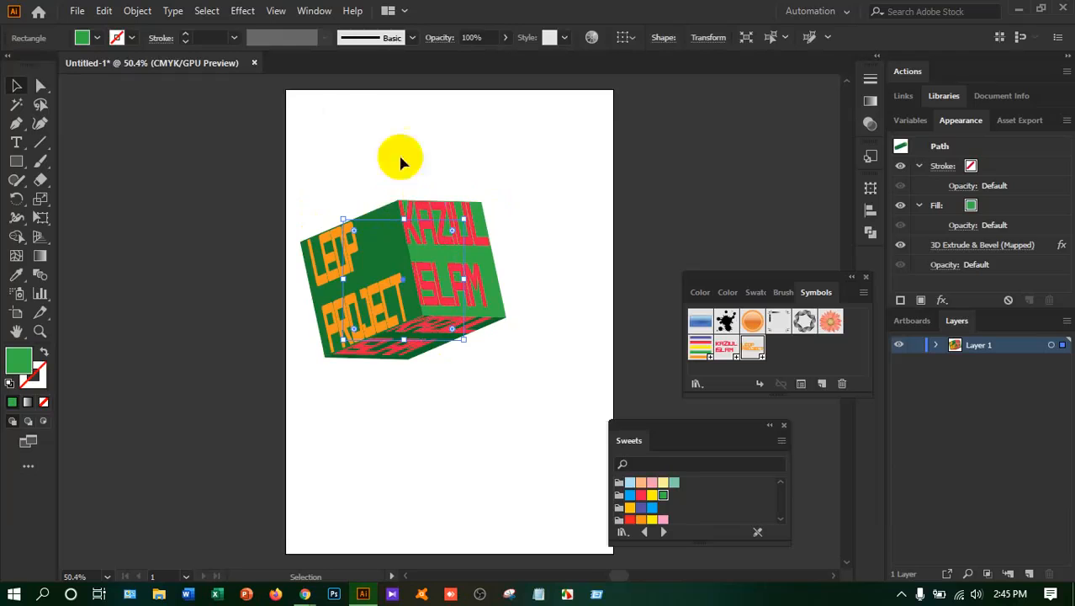
{"action": "left_click", "coordinate": [313, 11]}
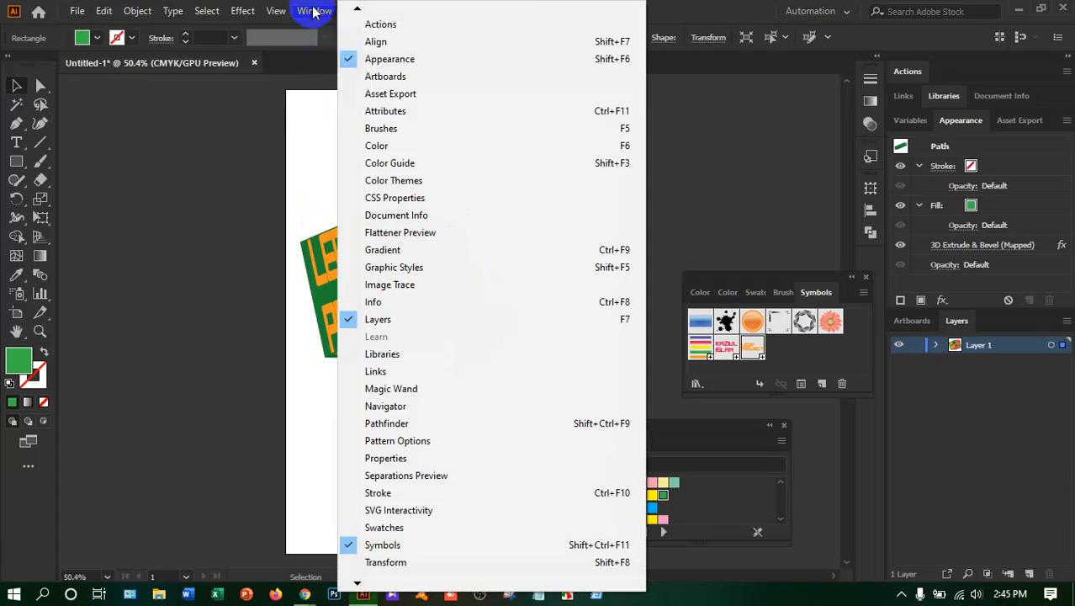
{"action": "left_click", "coordinate": [379, 61]}
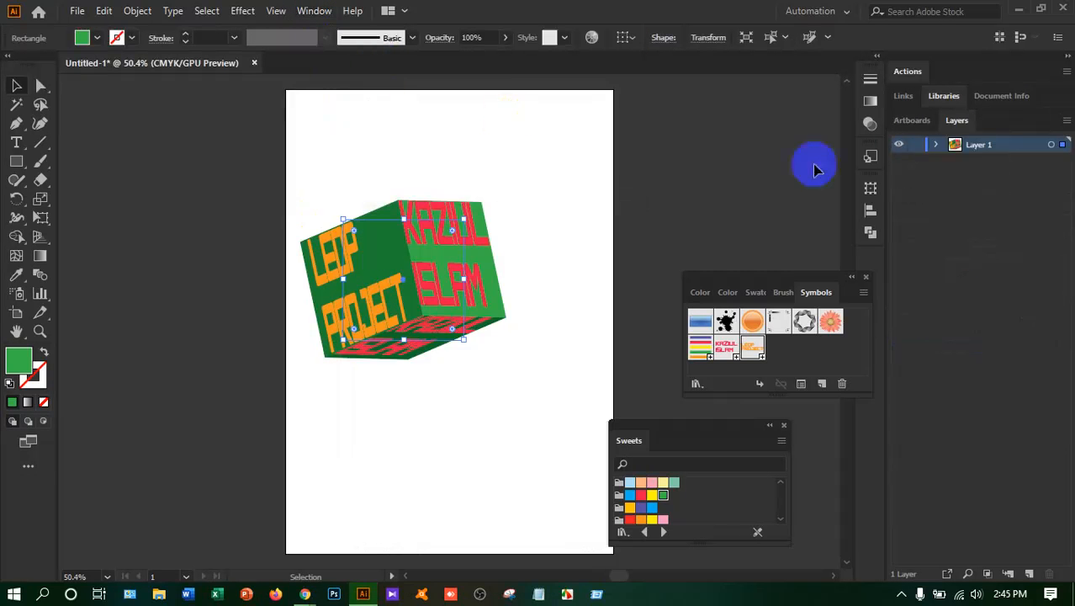
{"action": "left_click", "coordinate": [314, 11]}
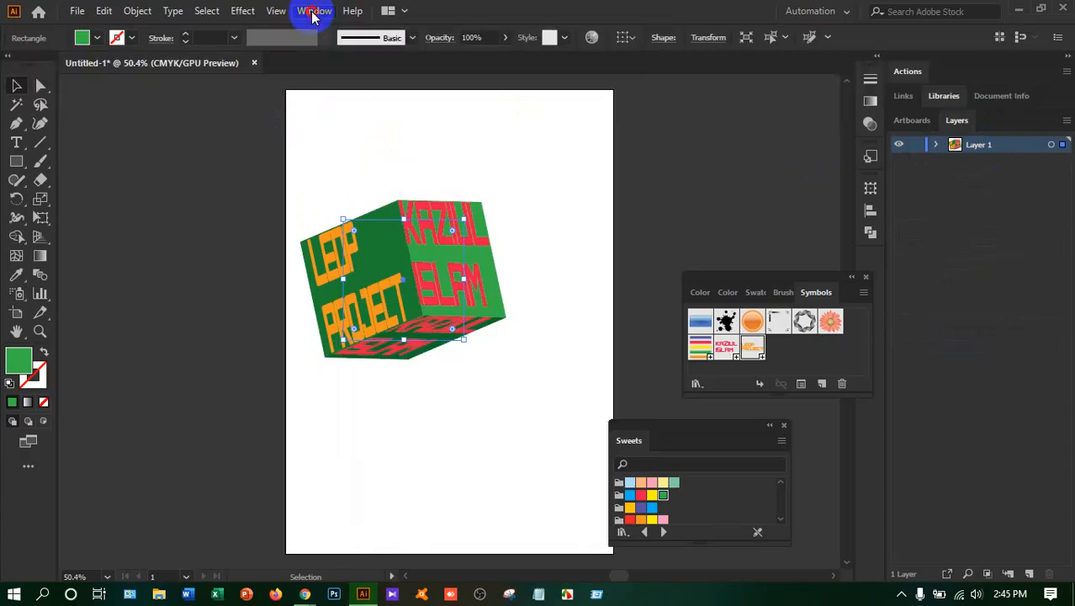
{"action": "left_click", "coordinate": [315, 11]}
{"action": "left_click", "coordinate": [388, 60]}
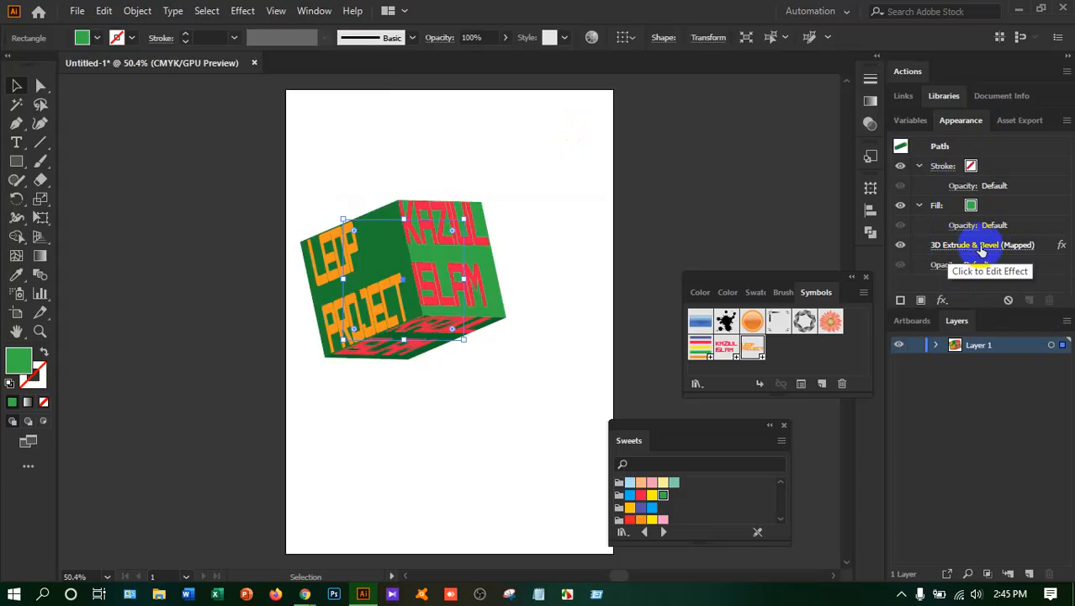
Edit the box's 3D Extrude & Bevel effect with preview on, rotating it freely to 58°, -13° and -29°
{"action": "left_click", "coordinate": [981, 249]}
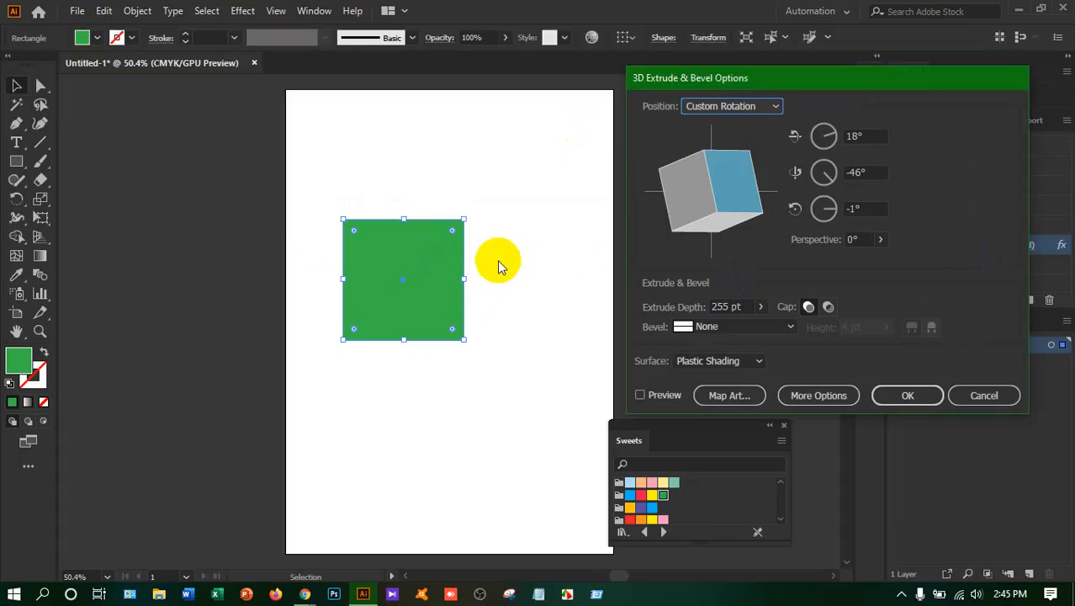
{"action": "left_click", "coordinate": [643, 397]}
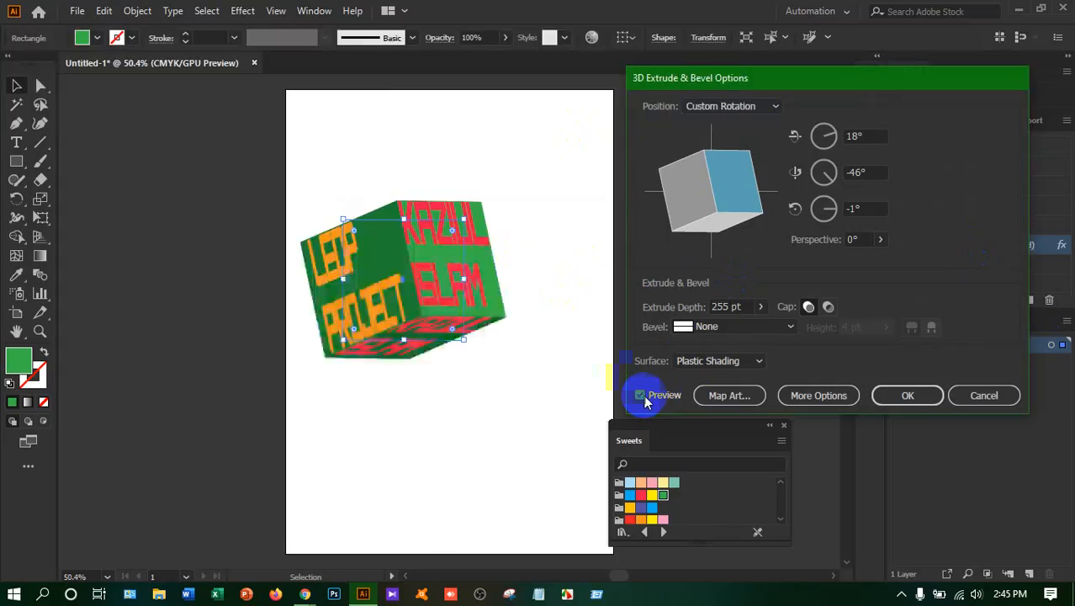
{"action": "mouse_move", "coordinate": [717, 190]}
{"action": "left_mouse_down"}
{"action": "mouse_move", "coordinate": [699, 208]}
{"action": "mouse_move", "coordinate": [684, 196]}
{"action": "mouse_move", "coordinate": [717, 211]}
{"action": "mouse_move", "coordinate": [727, 201]}
{"action": "mouse_move", "coordinate": [715, 207]}
{"action": "left_mouse_up"}
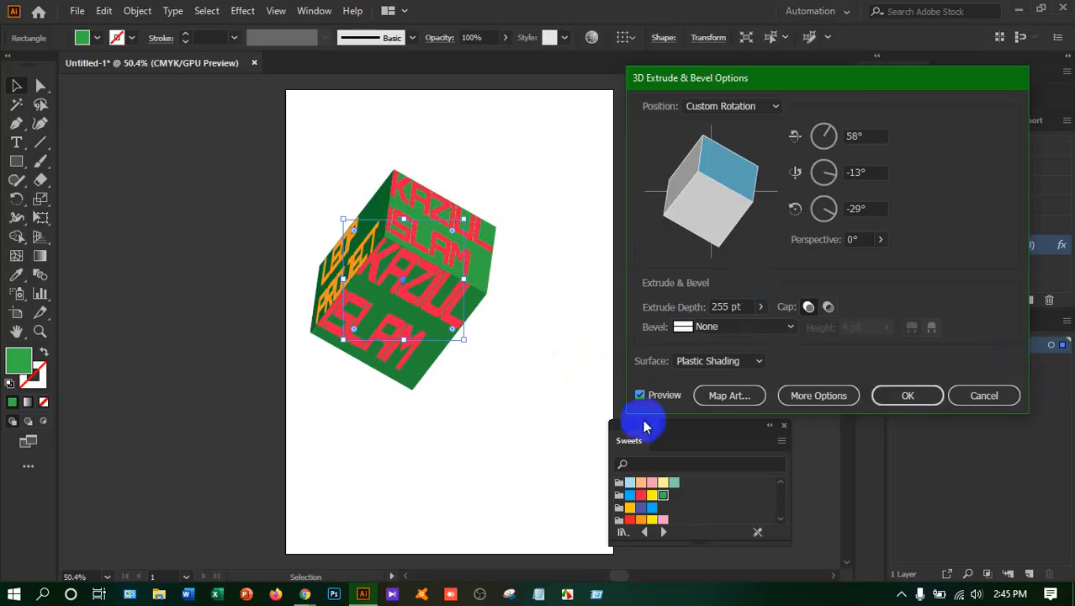
{"action": "left_click", "coordinate": [910, 399]}
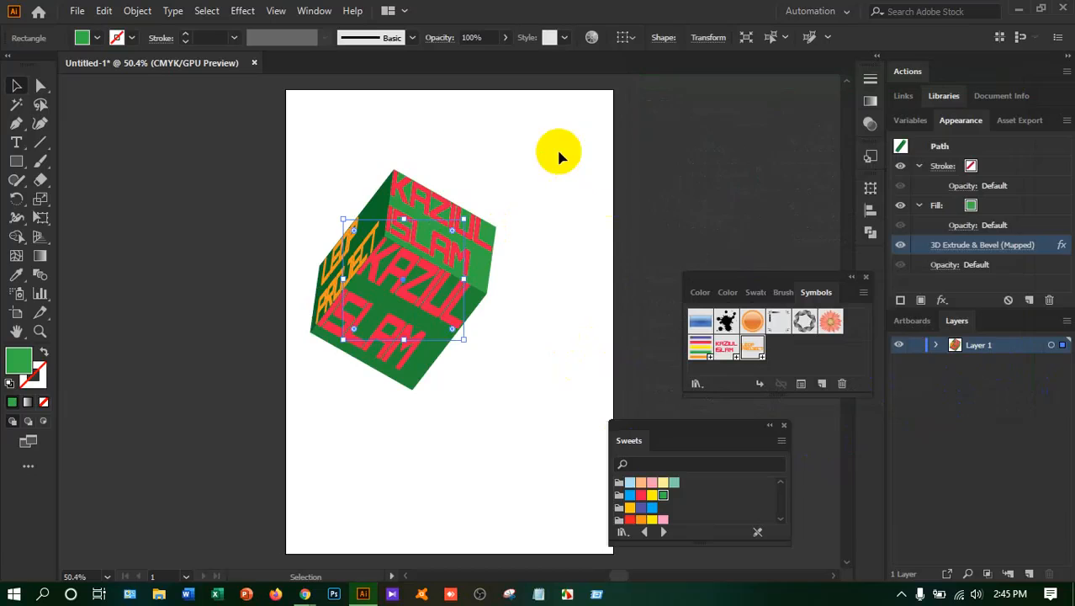
{"action": "left_click", "coordinate": [567, 592]}
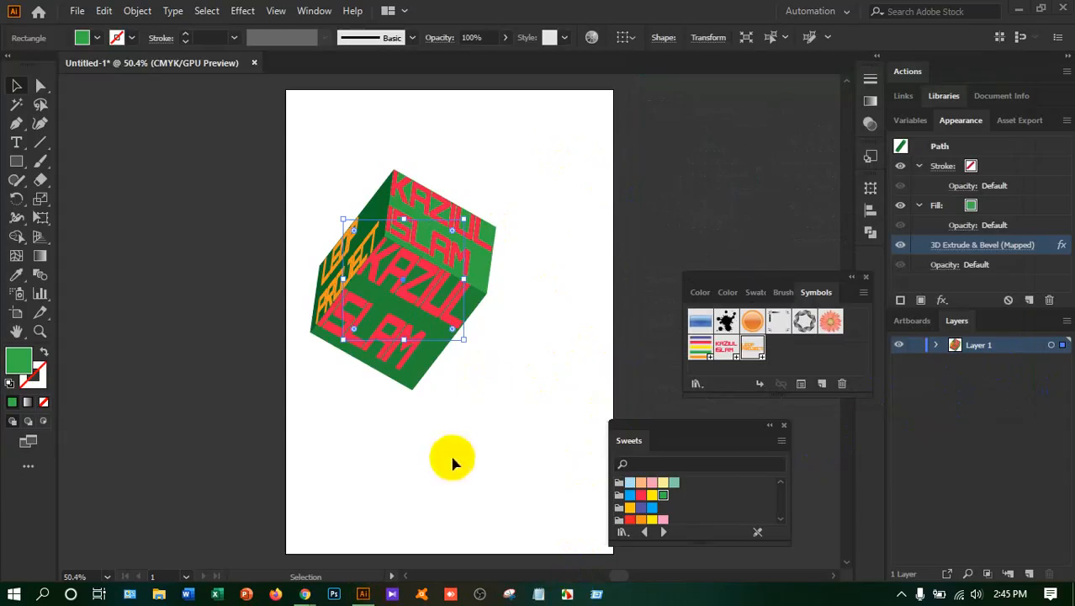
Save the document to the Desktop as an Adobe Illustrator file named 3D Box with the default Illustrator options
{"action": "left_click", "coordinate": [76, 11]}
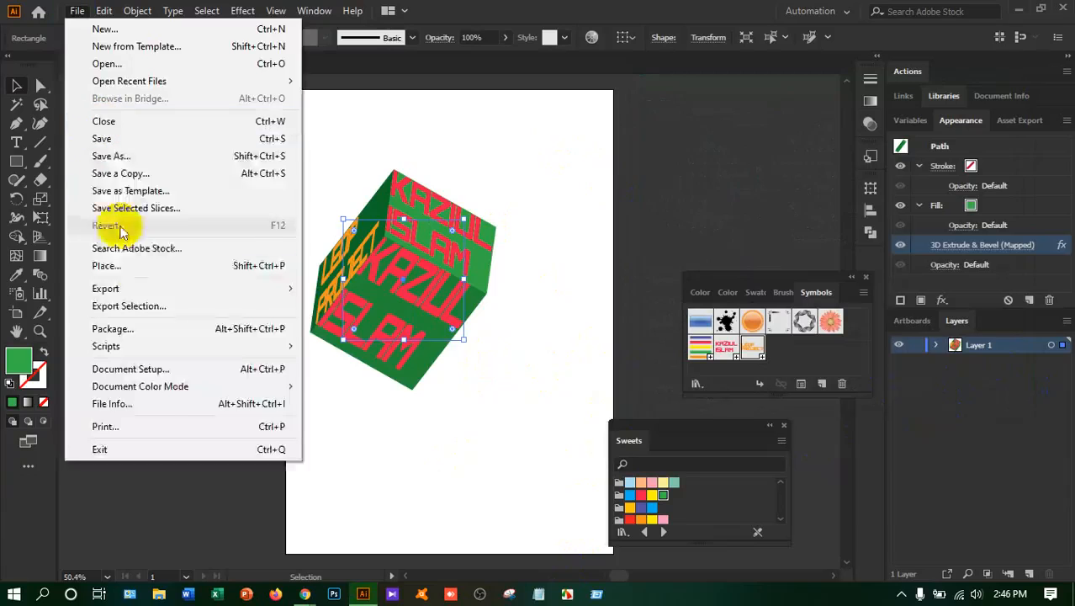
{"action": "left_click", "coordinate": [135, 159]}
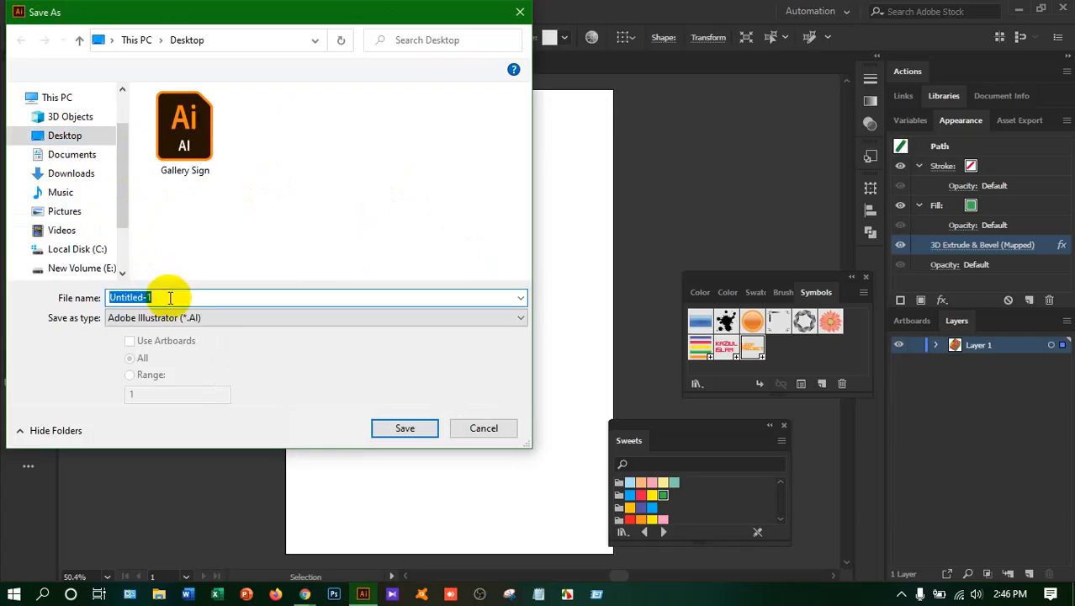
{"action": "type", "text": "#"}
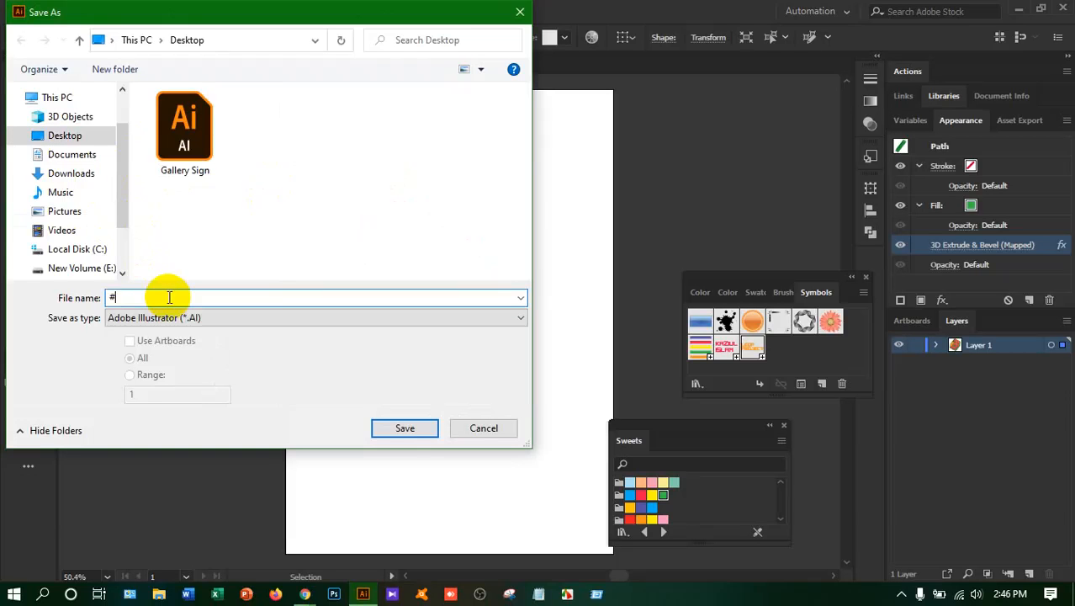
{"action": "type", "text": "3D"}
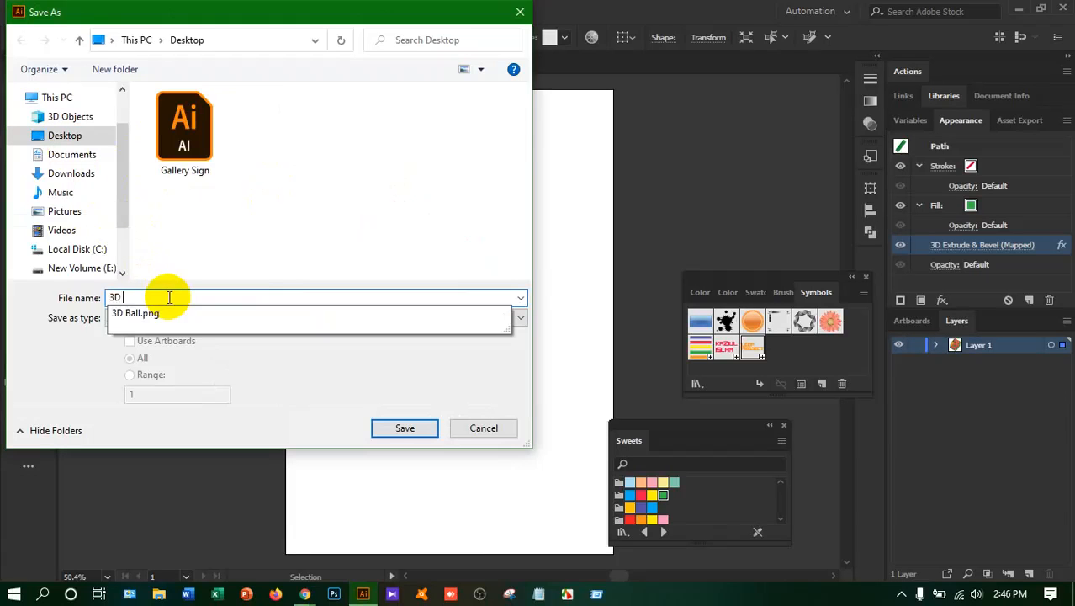
{"action": "type", "text": " Box"}
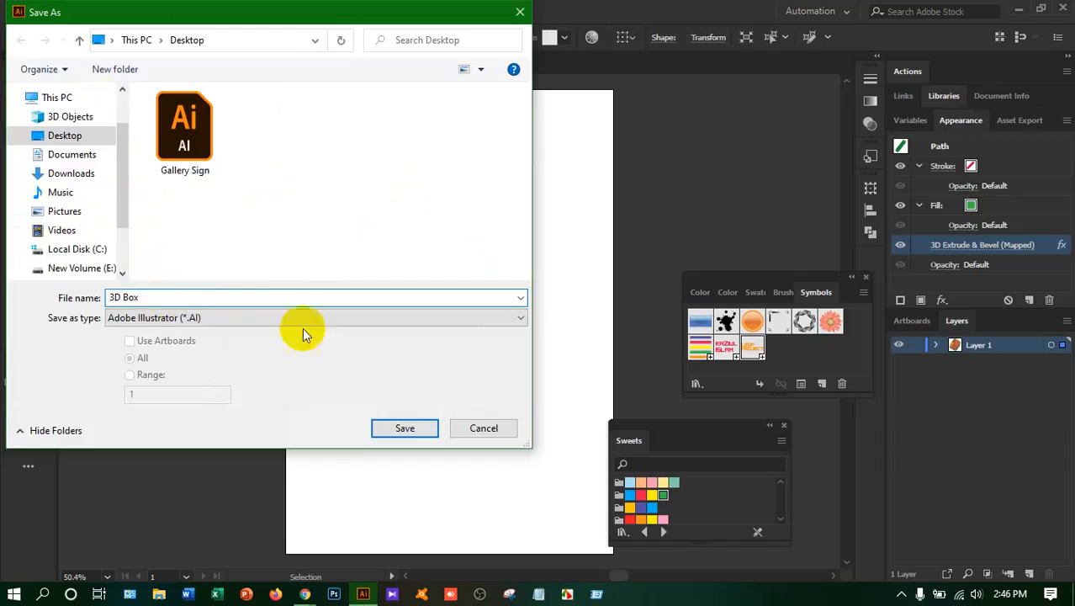
{"action": "left_click", "coordinate": [404, 428]}
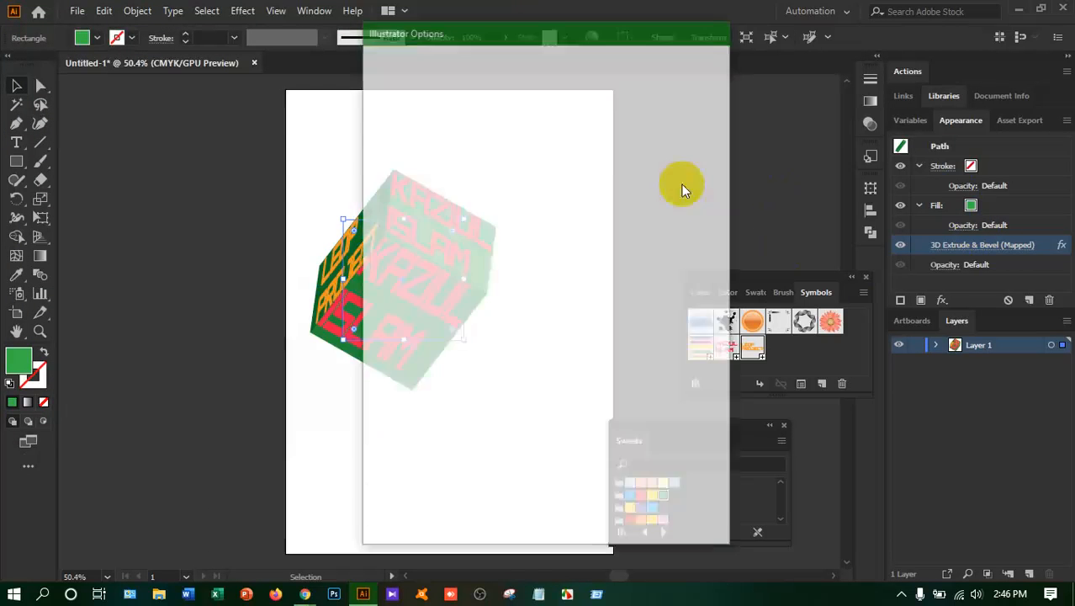
{"action": "left_click", "coordinate": [608, 509]}
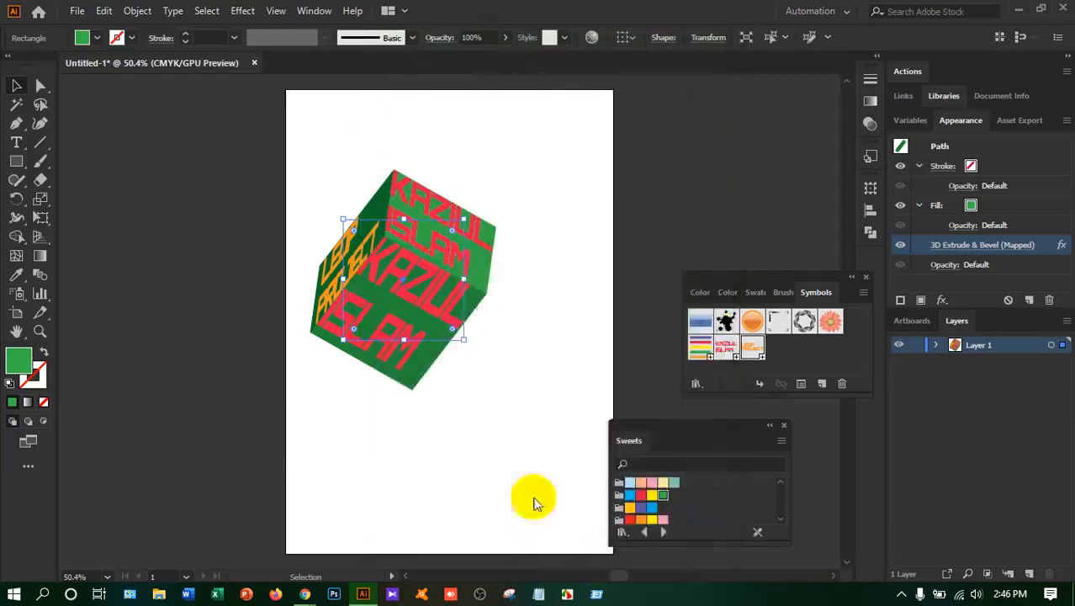
Export the artwork to the Desktop as the PNG file 3D Box at Screen (72 ppi) with a transparent background
{"action": "left_click", "coordinate": [76, 13]}
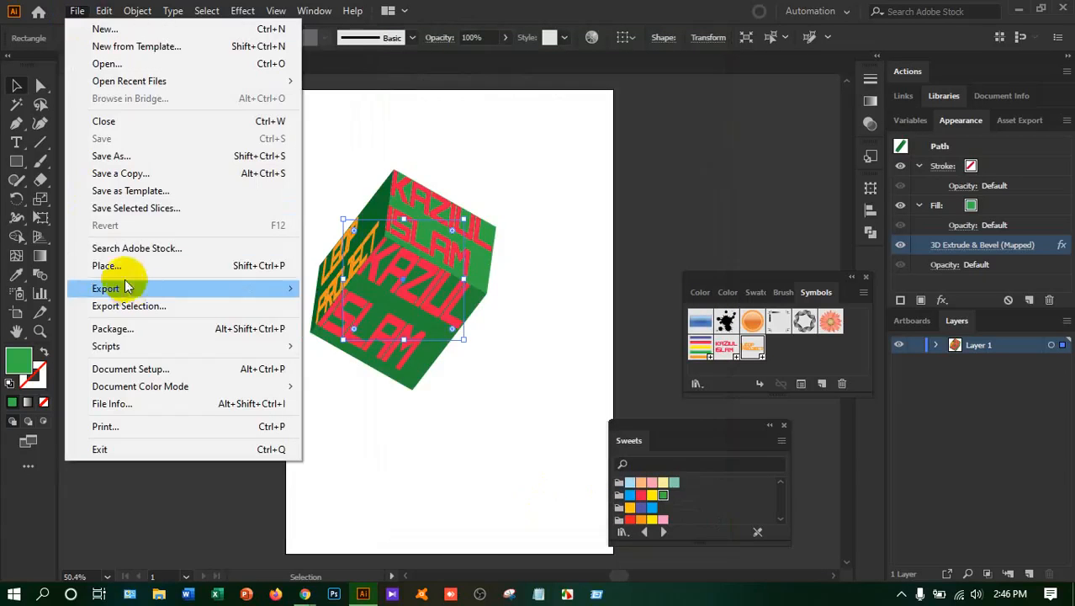
{"action": "mouse_move", "coordinate": [137, 286]}
{"action": "left_click", "coordinate": [316, 305]}
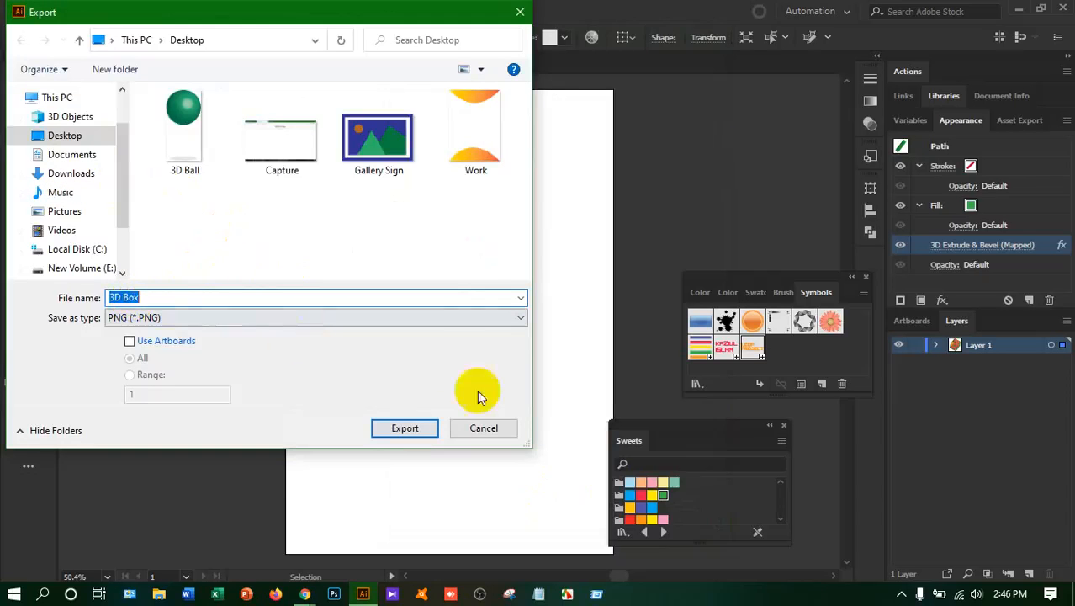
{"action": "left_click", "coordinate": [407, 428]}
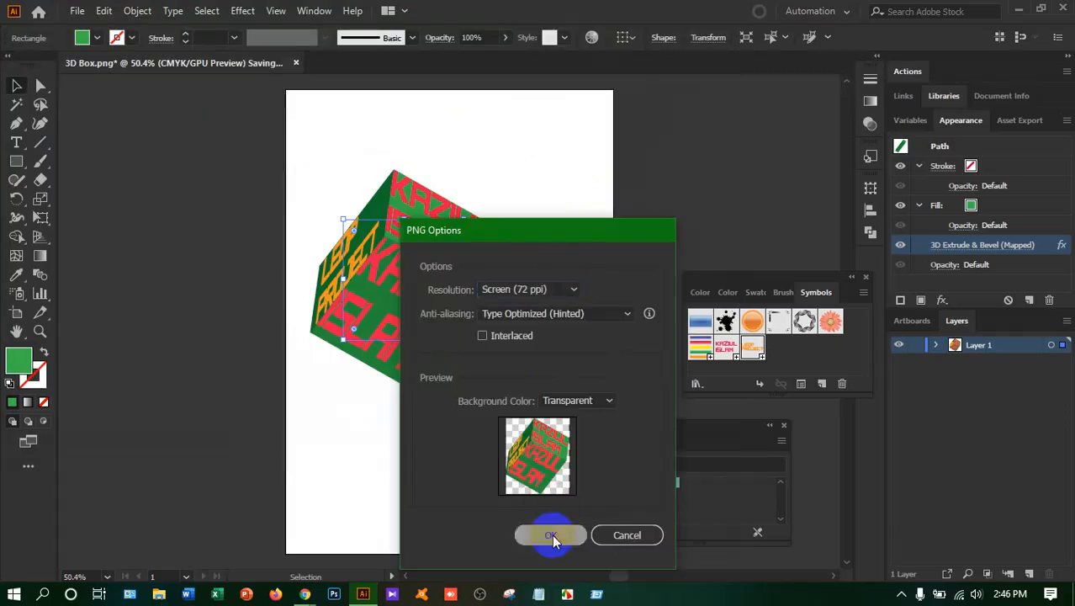
{"action": "left_click", "coordinate": [551, 534]}
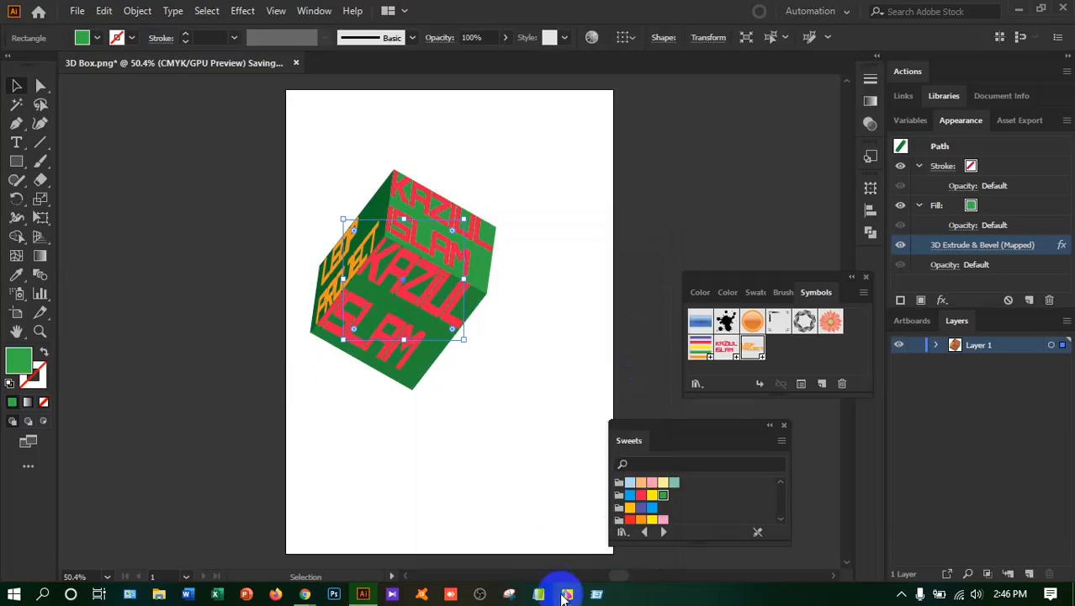